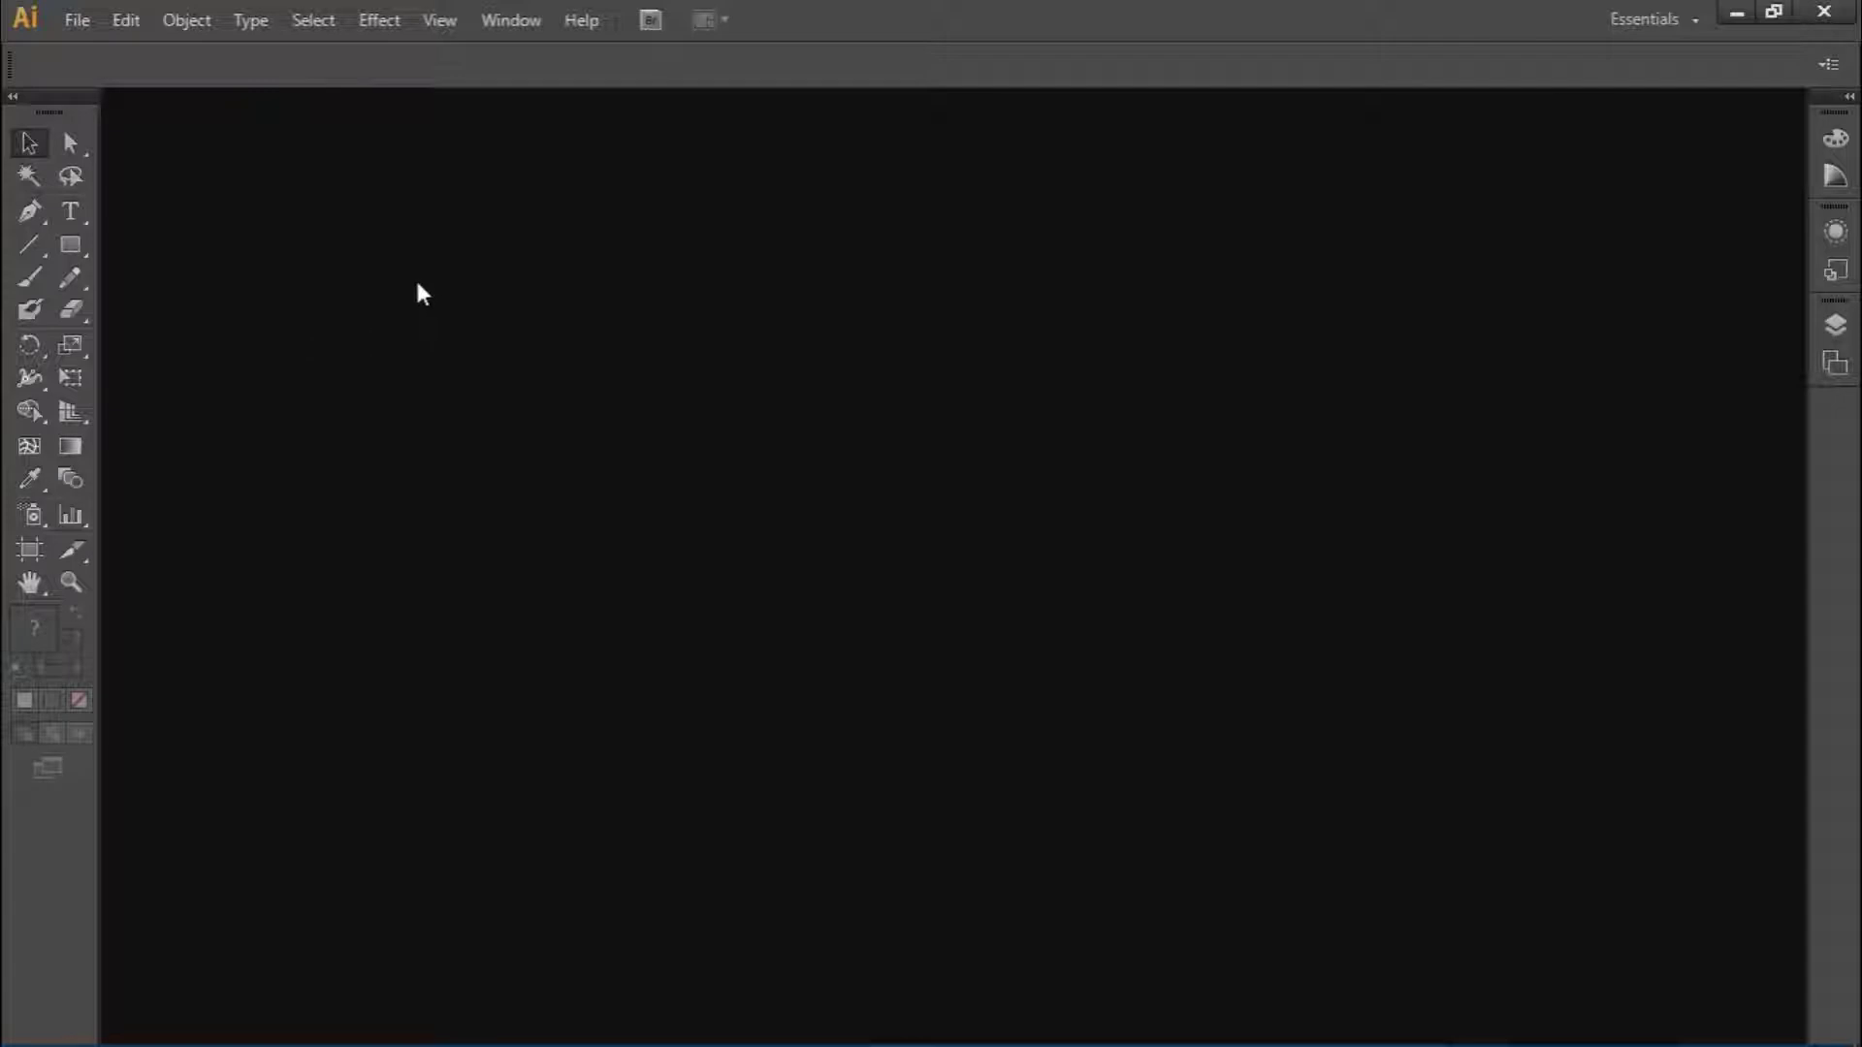
- Create a new blank 8 × 10 inch document
key("ctrl+n")
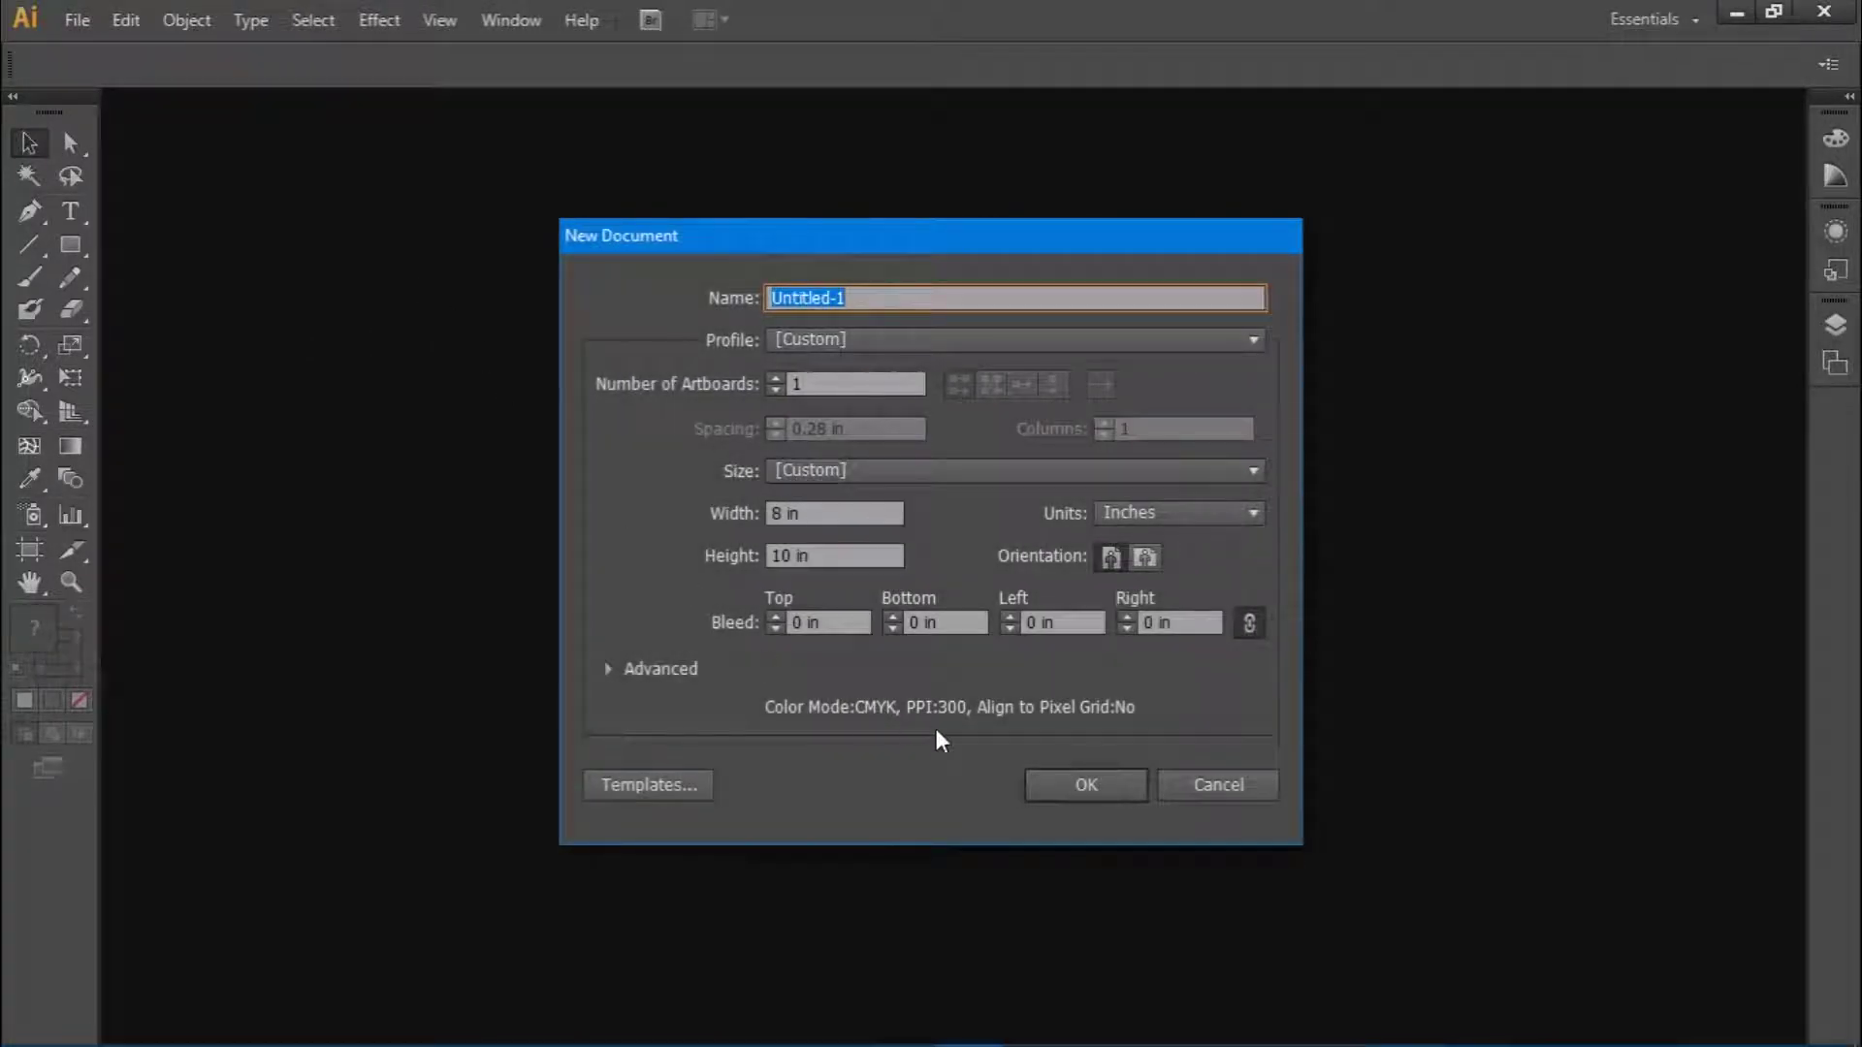
left_click(1077, 781)
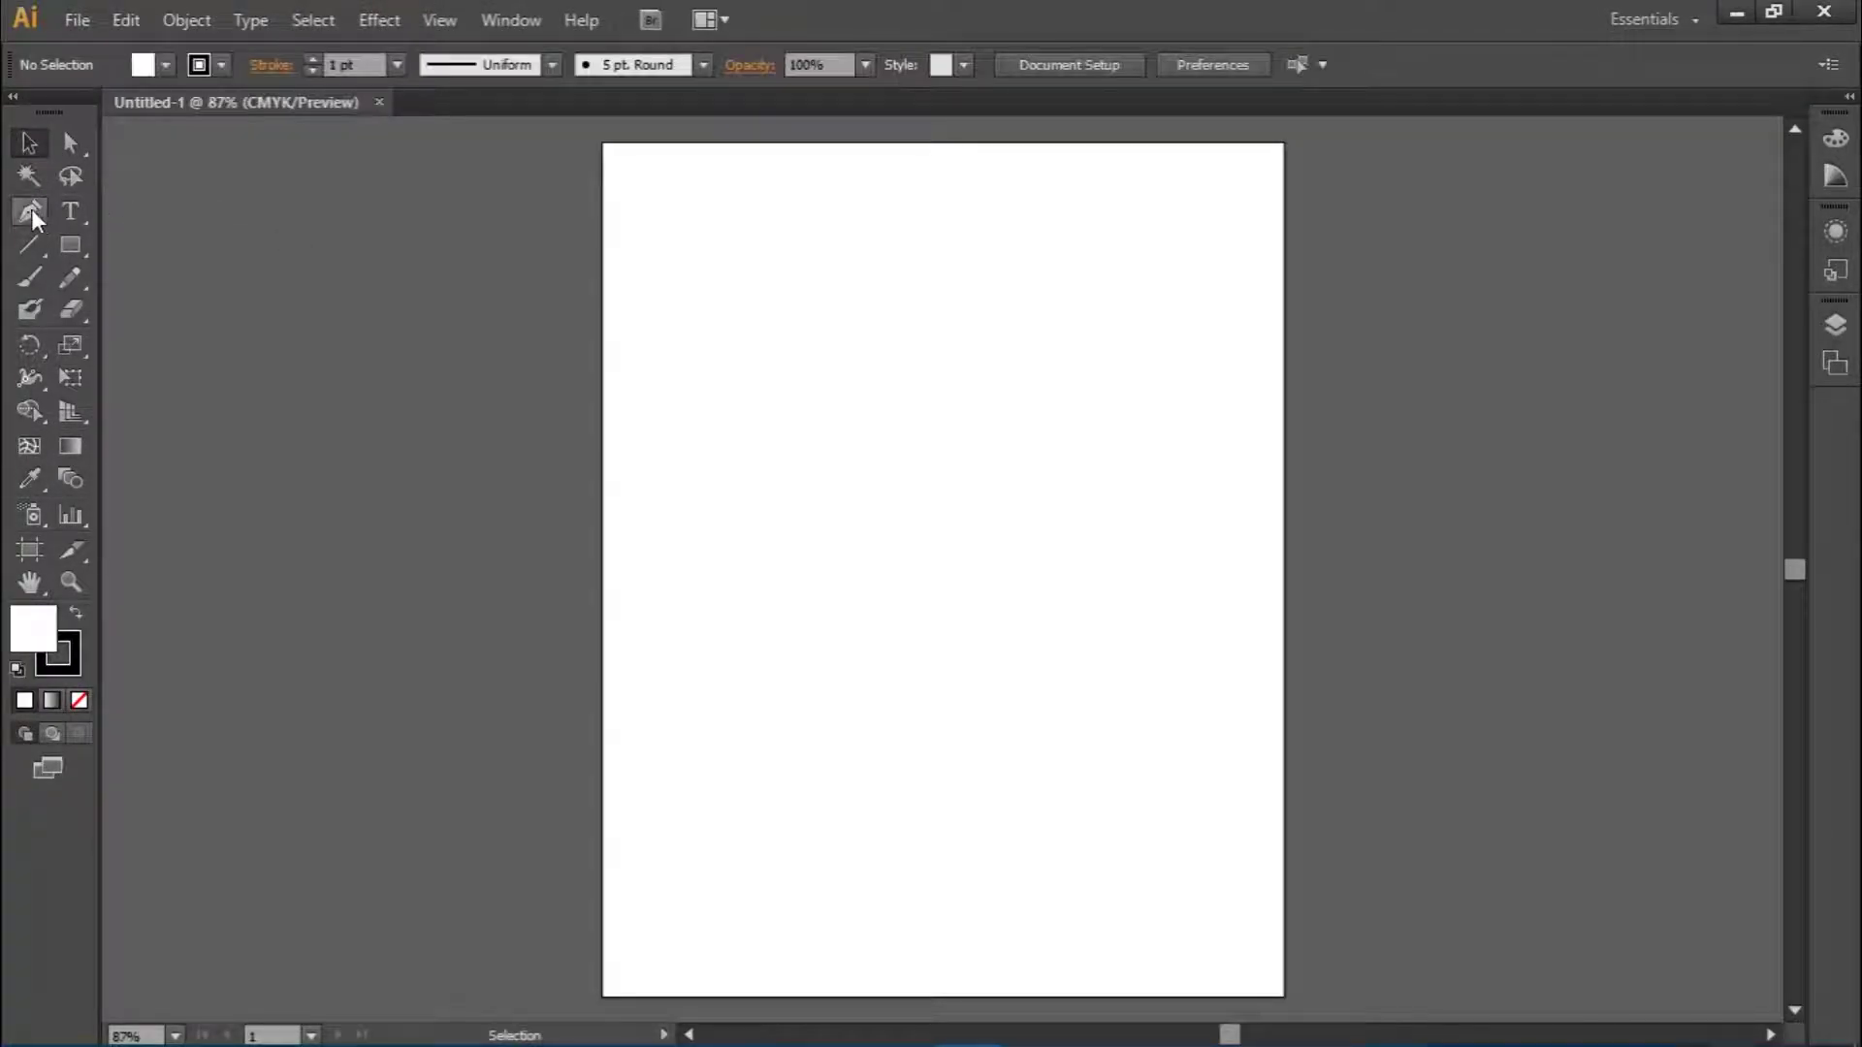
- Float the Rectangle and Line Segment tool groups as separate panels and choose the Rectangular Grid Tool
left_click(73, 248)
left_click_drag(73, 249, 371, 329)
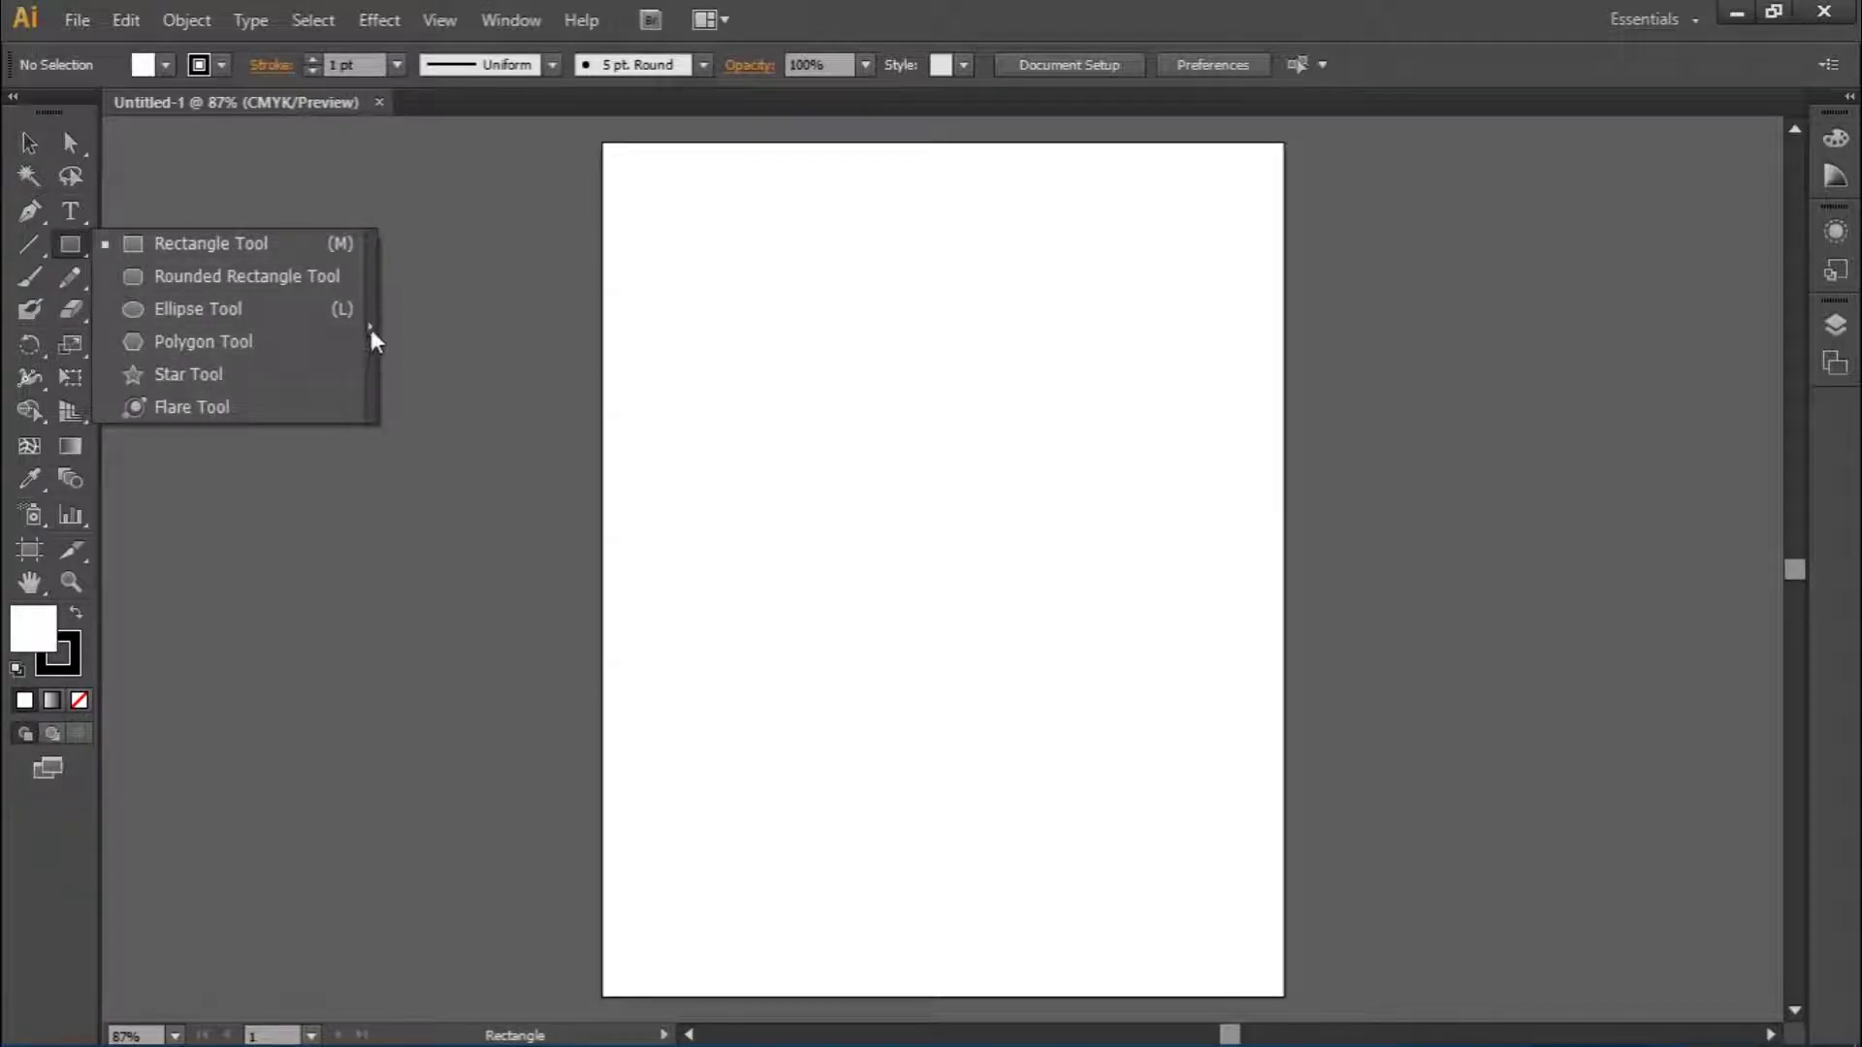
left_click_drag(236, 260, 350, 217)
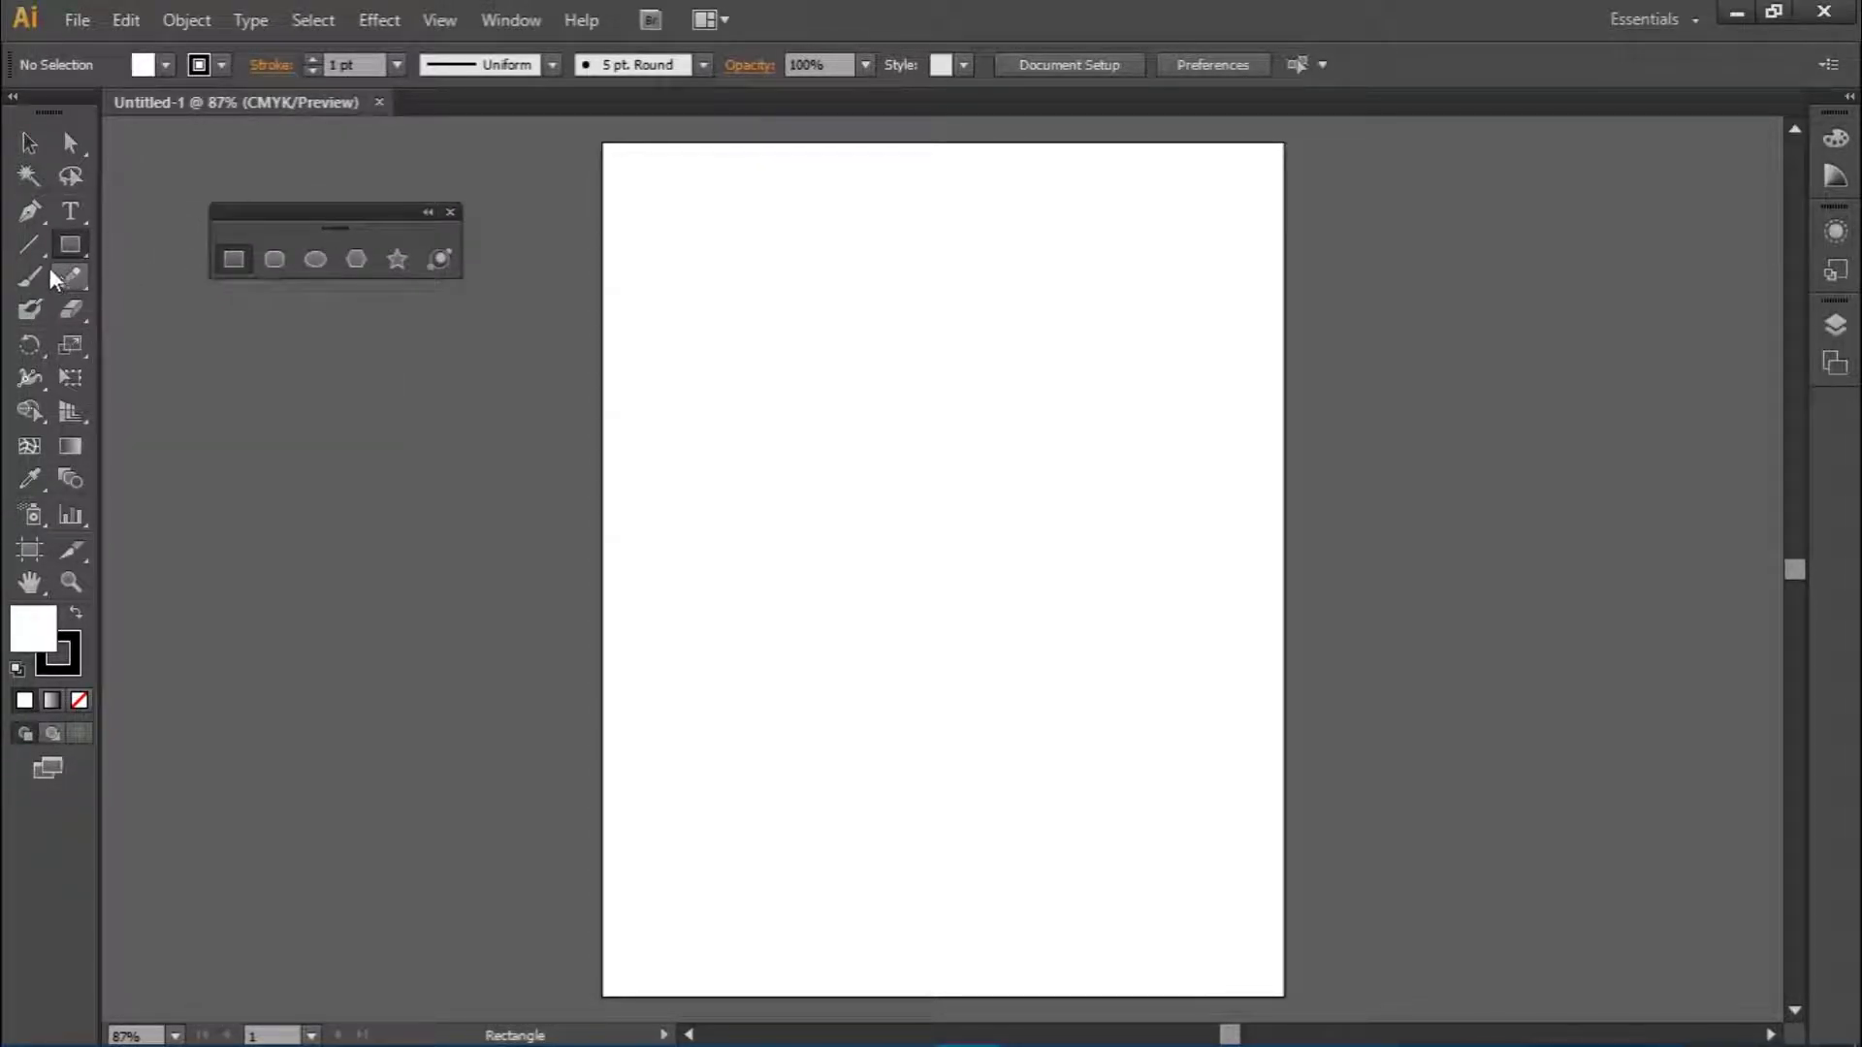
left_click_drag(35, 246, 307, 312)
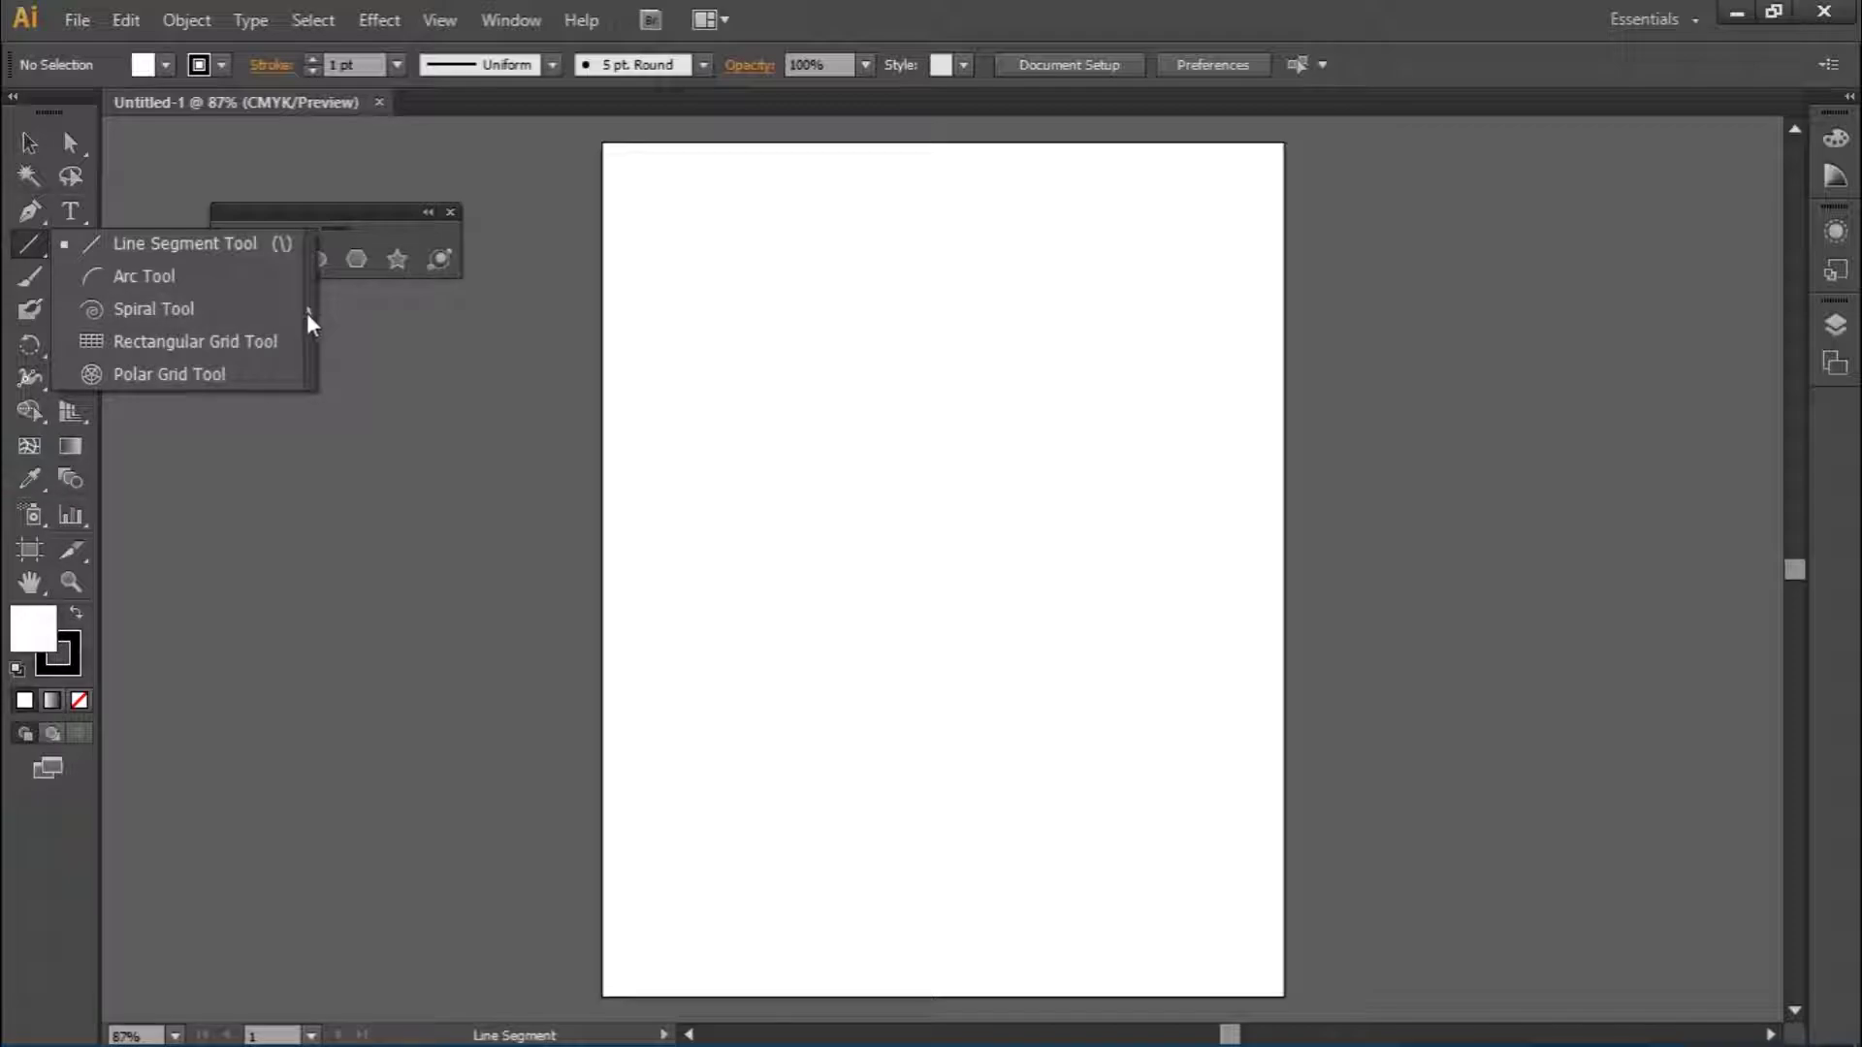
left_click_drag(161, 256, 351, 320)
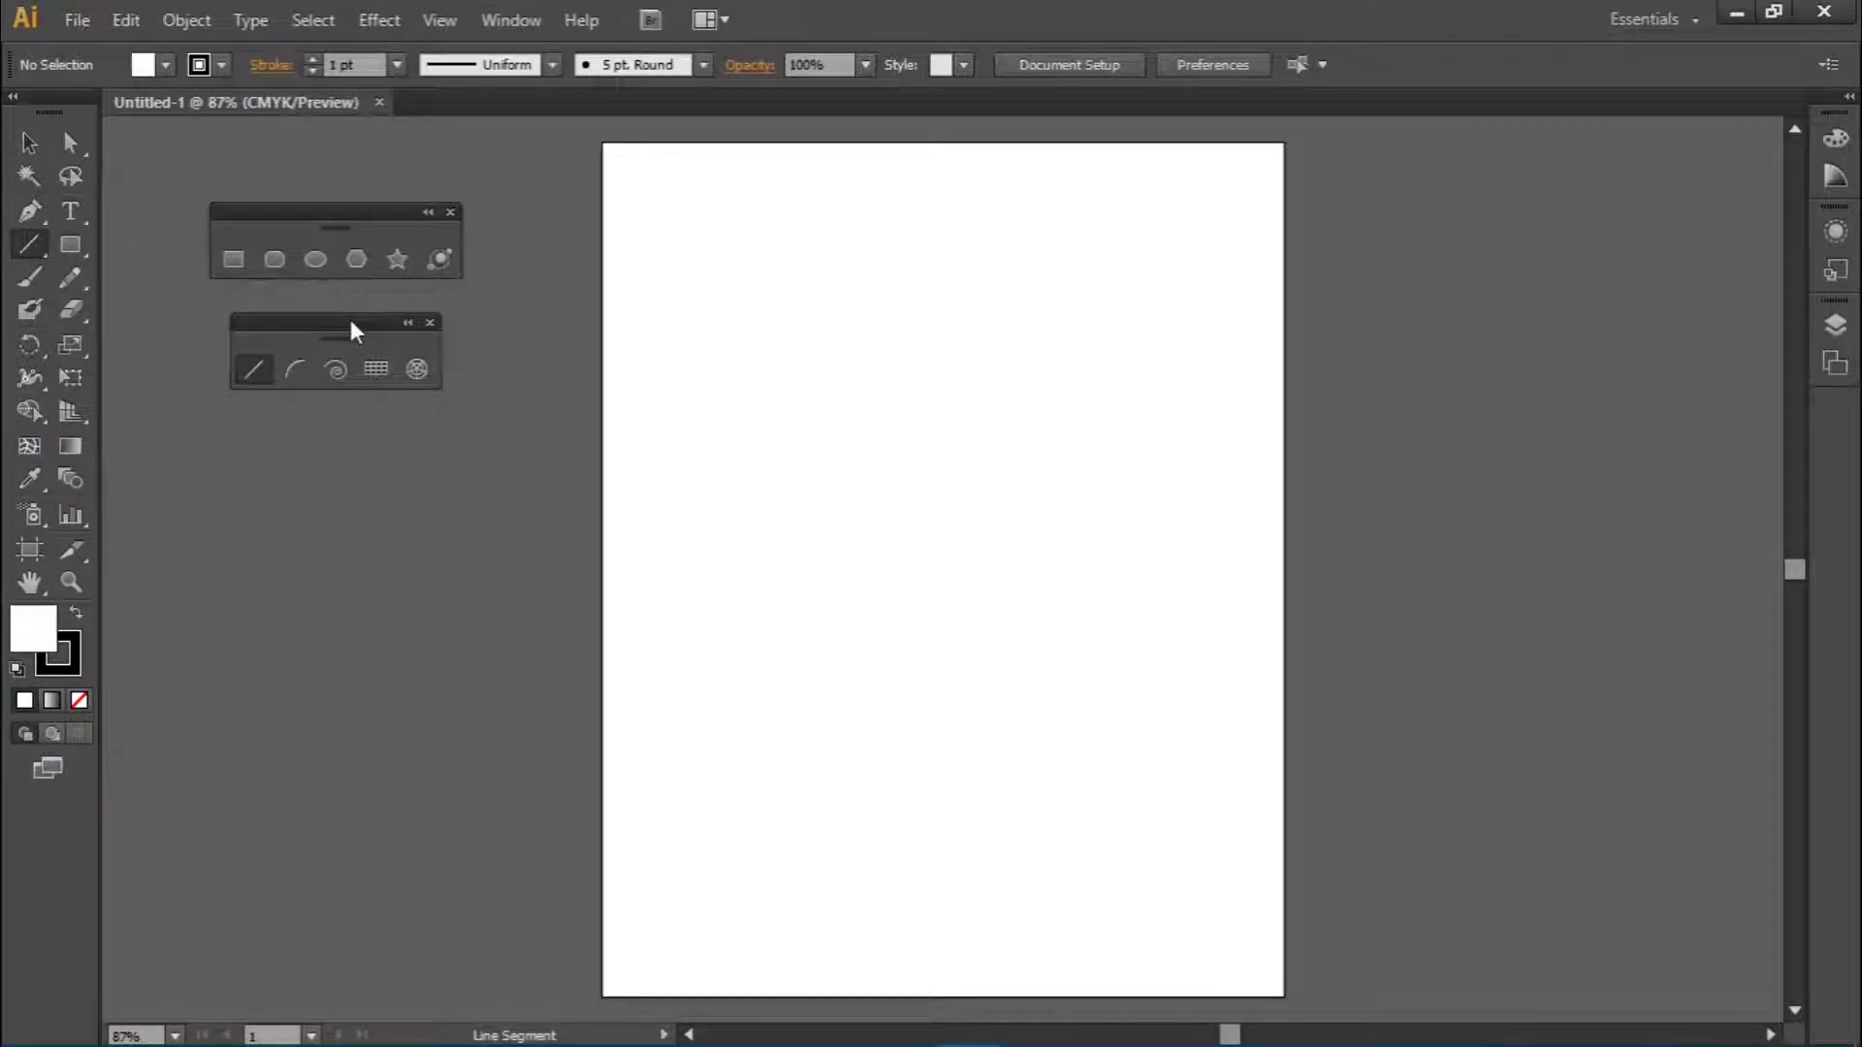
left_click(378, 371)
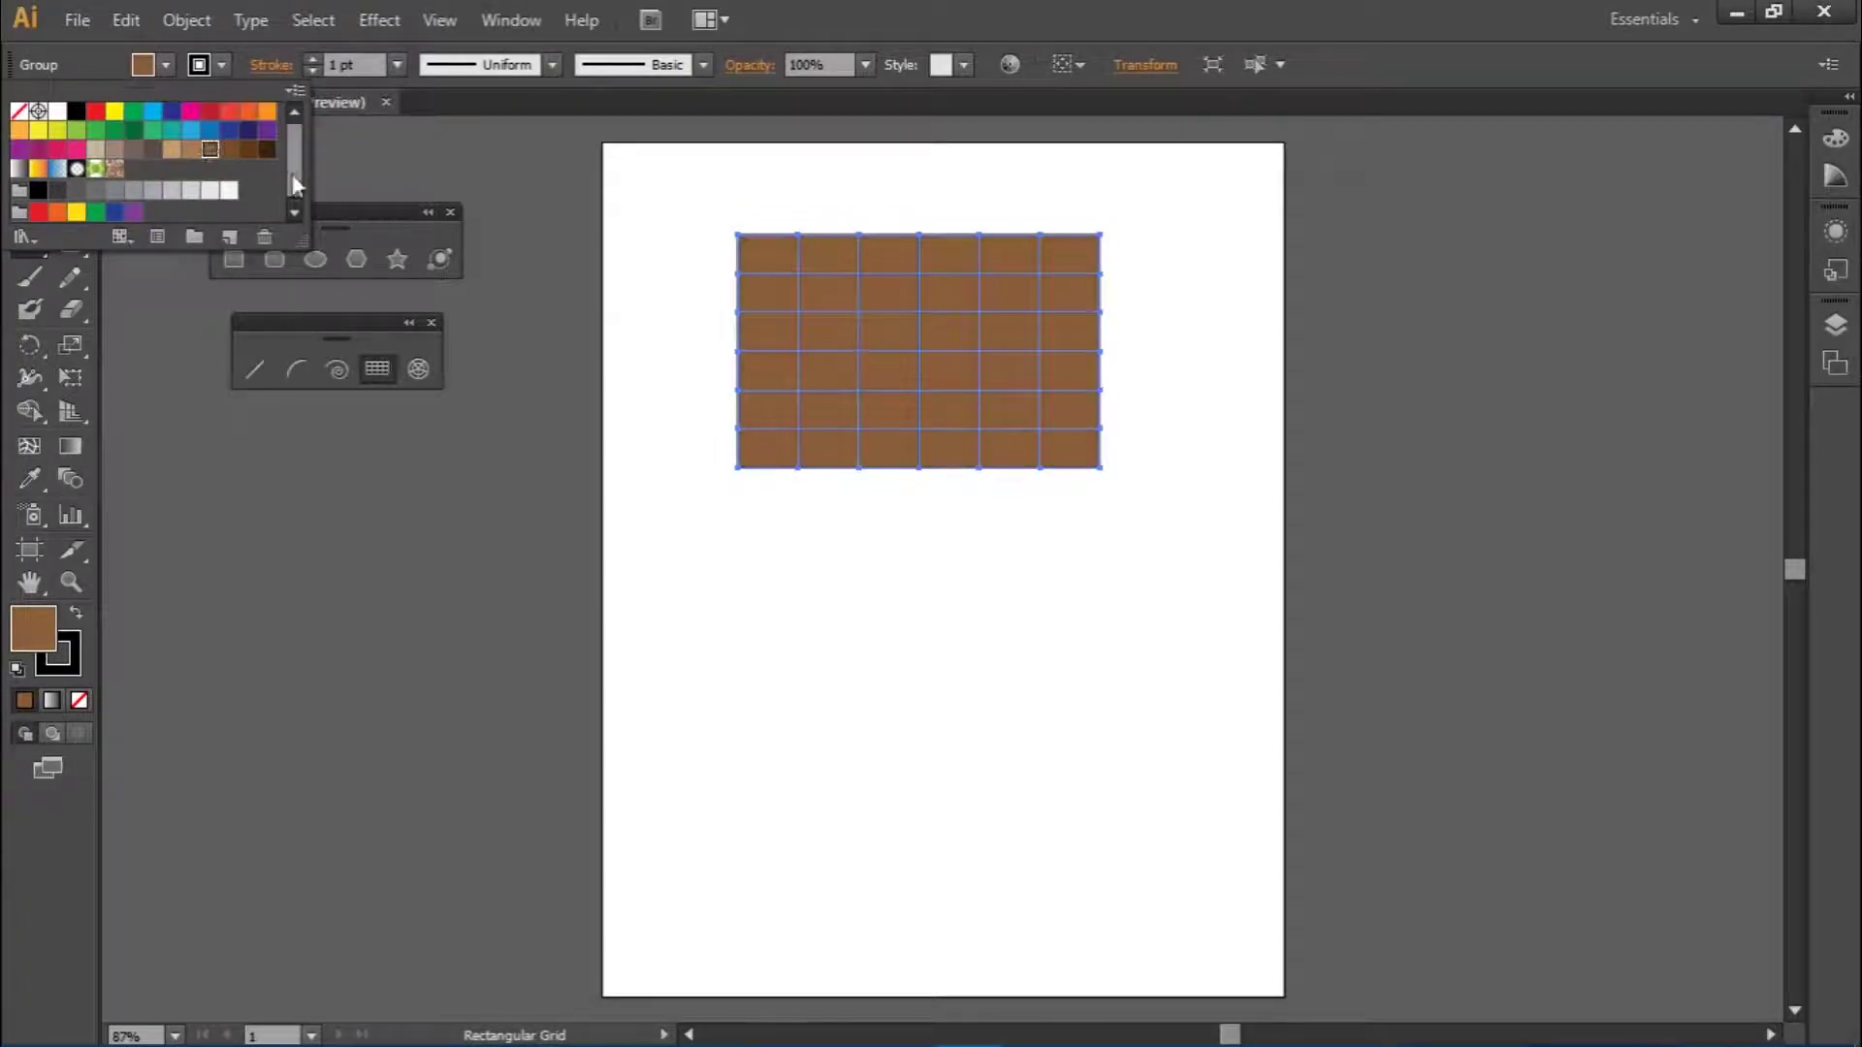
- Live Paint alternating grid cells blue to form a checkerboard
left_click_drag(28, 412, 141, 456)
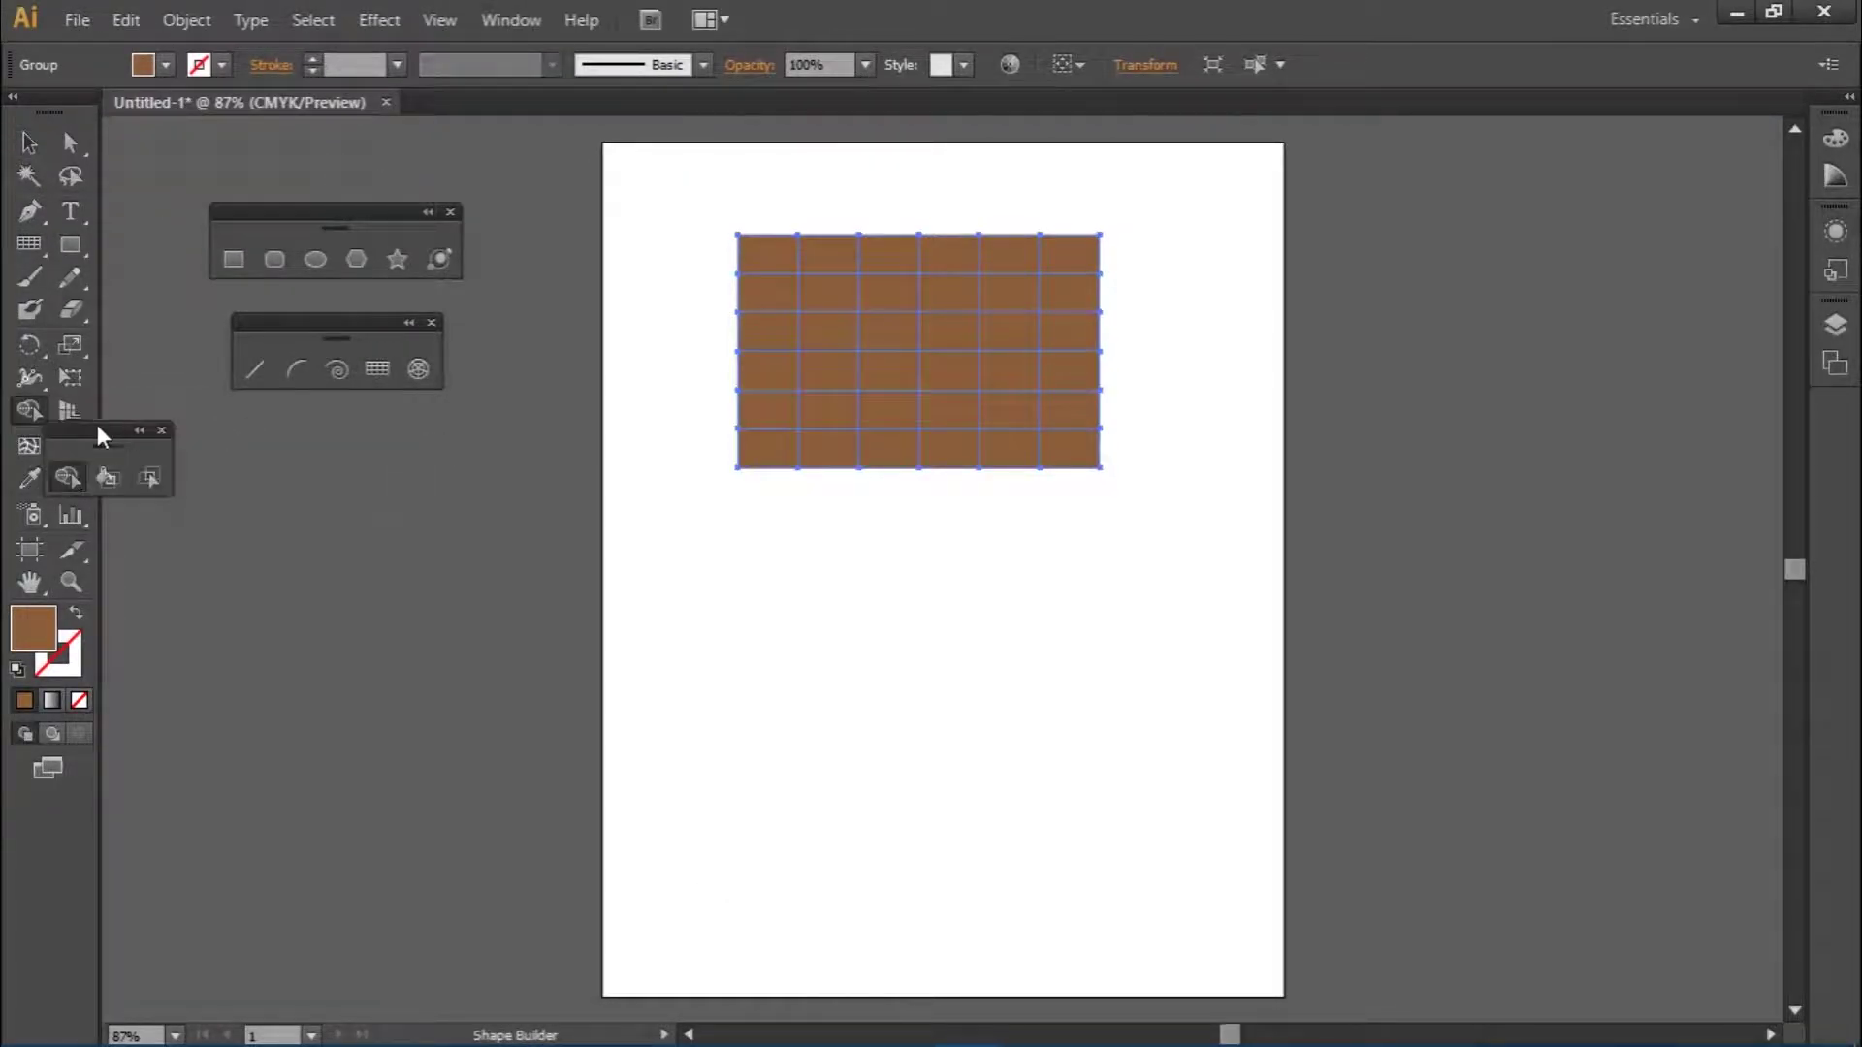
left_click(166, 65)
left_click(242, 145)
left_click(826, 254)
left_click(948, 254)
left_click(766, 291)
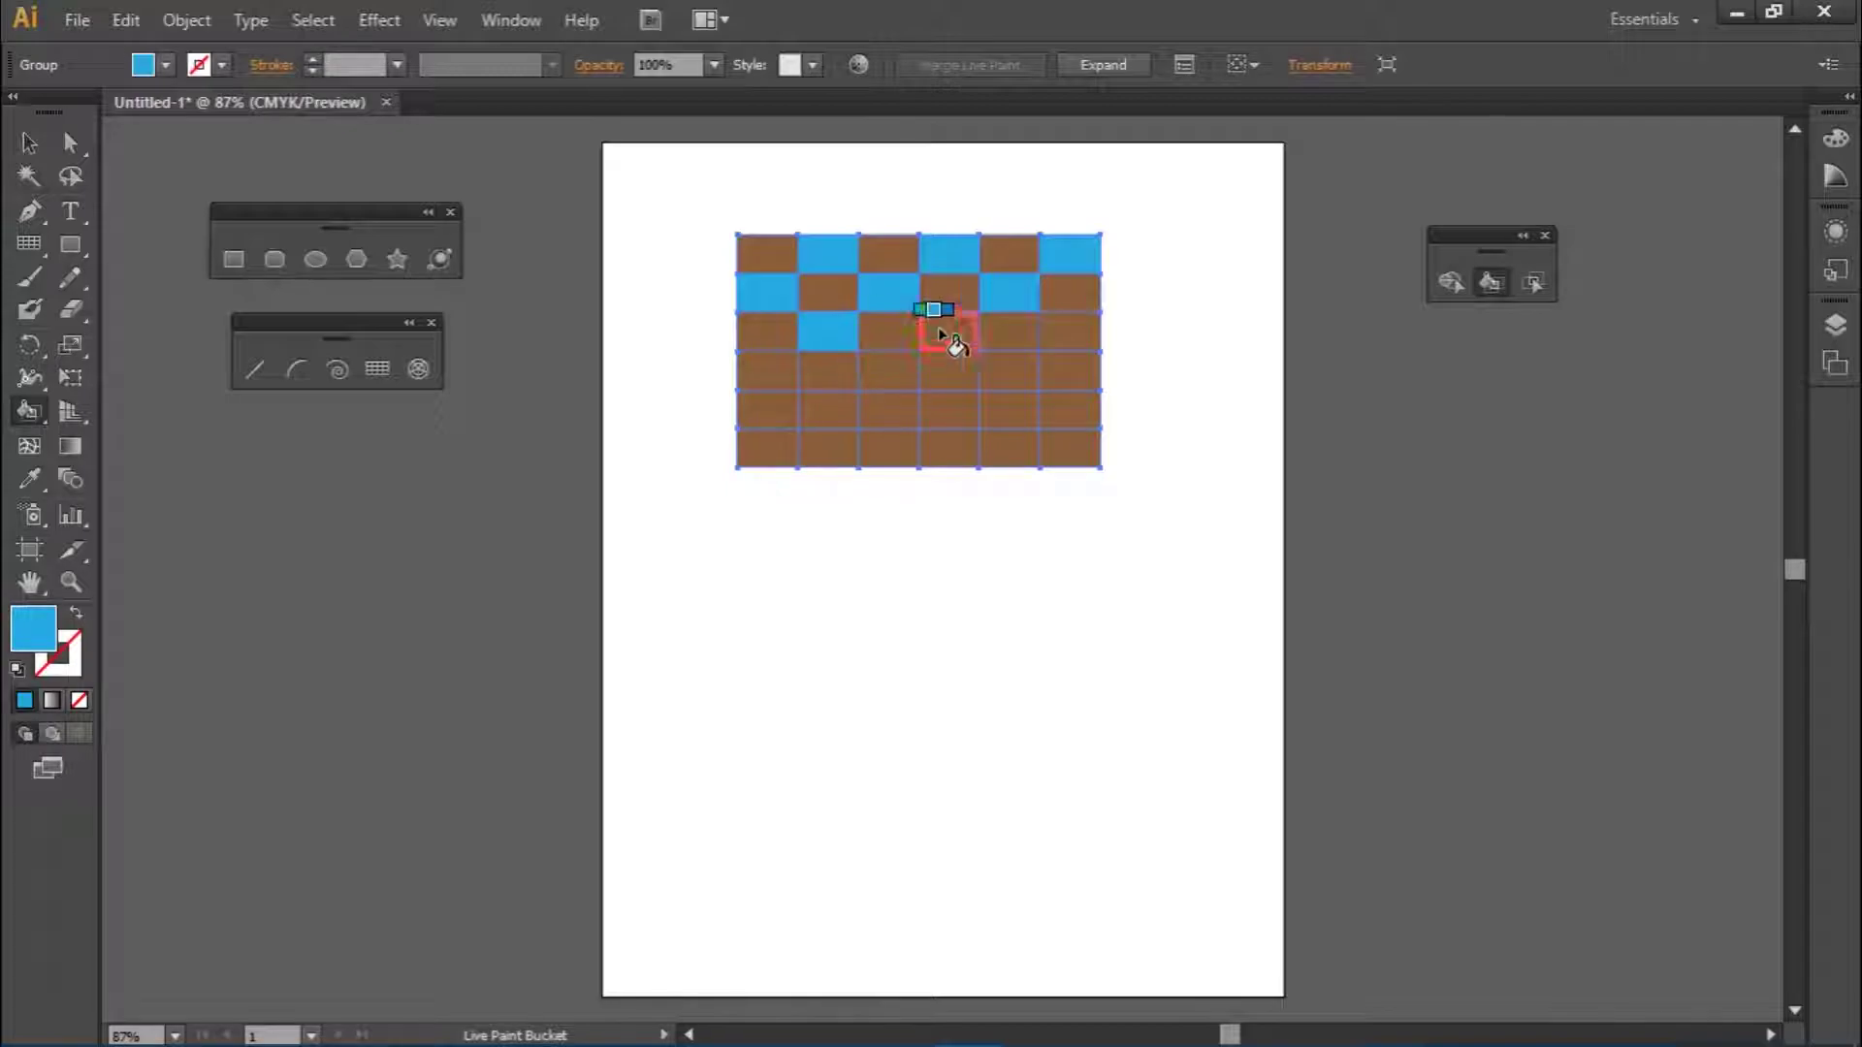
left_click(1008, 369)
left_click(888, 372)
left_click(766, 372)
left_click(1069, 409)
left_click(1008, 448)
left_click(29, 142)
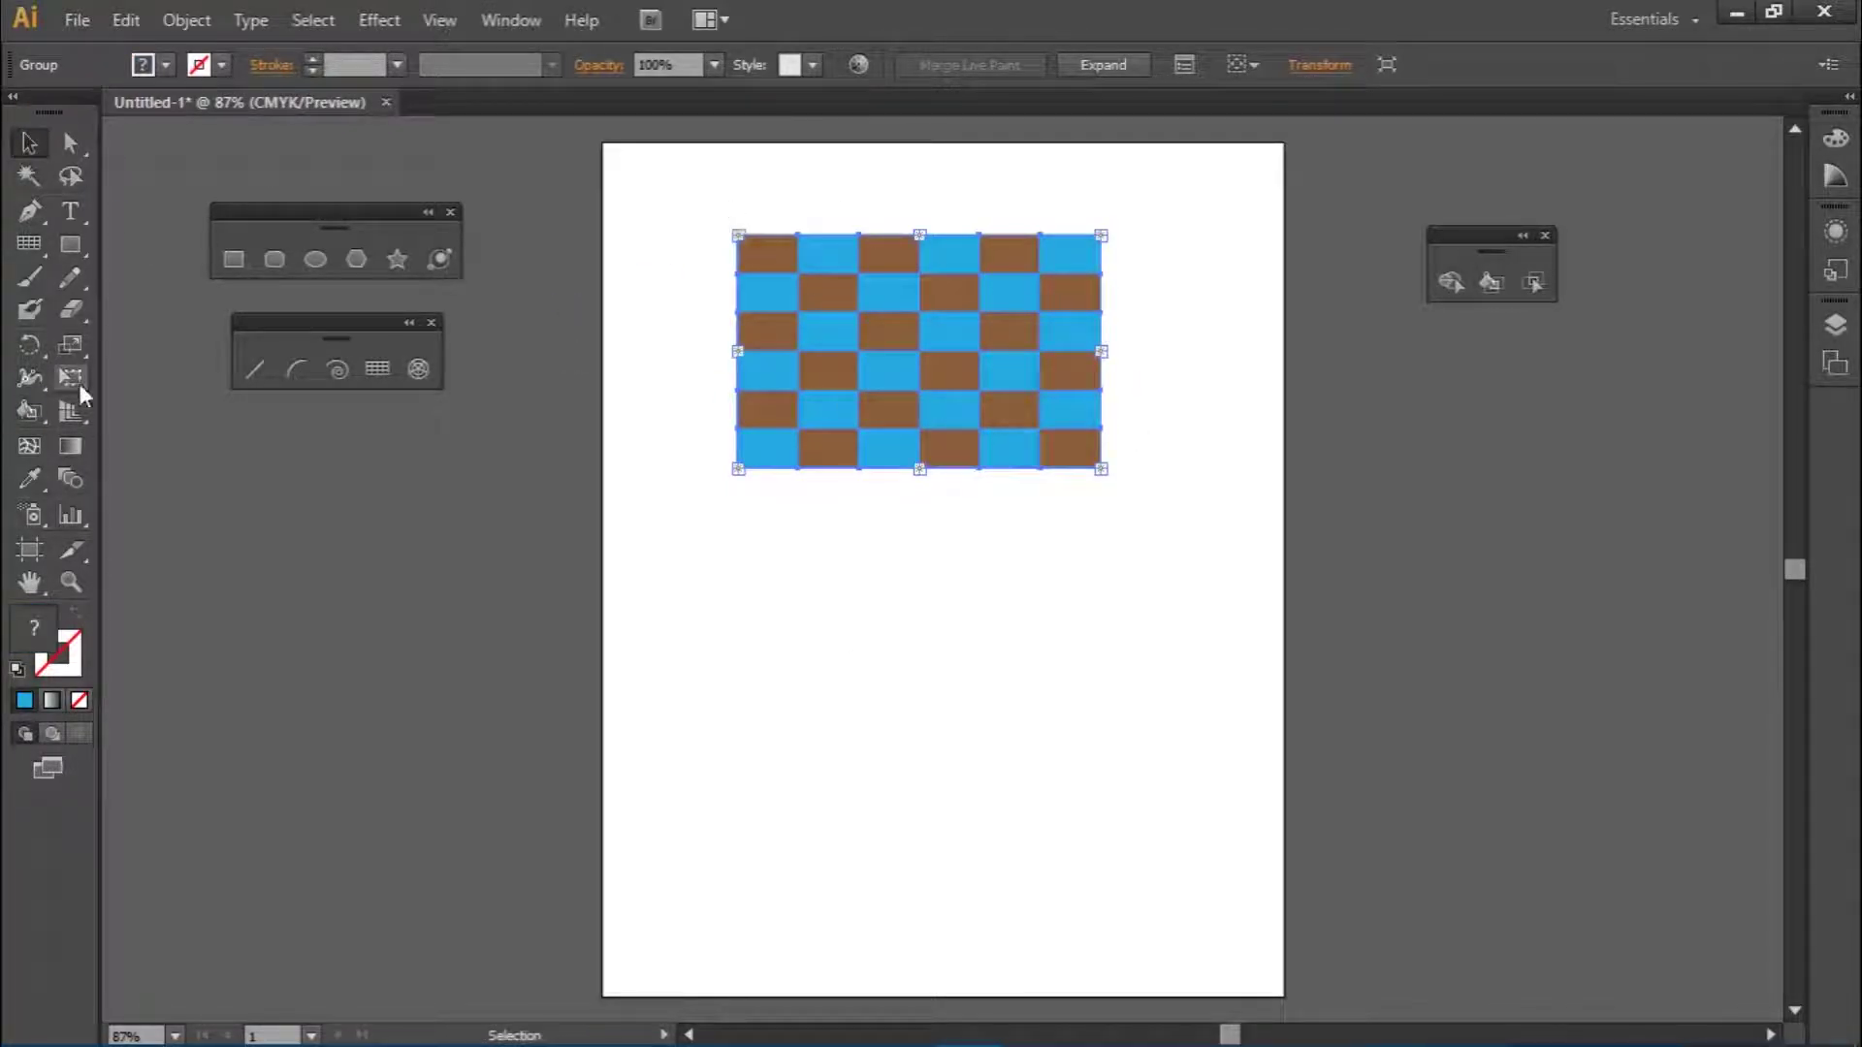
- Skew the checkerboard into a perspective floor and draw a base rectangle beneath it
left_click(70, 377)
left_click_drag(1102, 470, 1200, 469)
key("m")
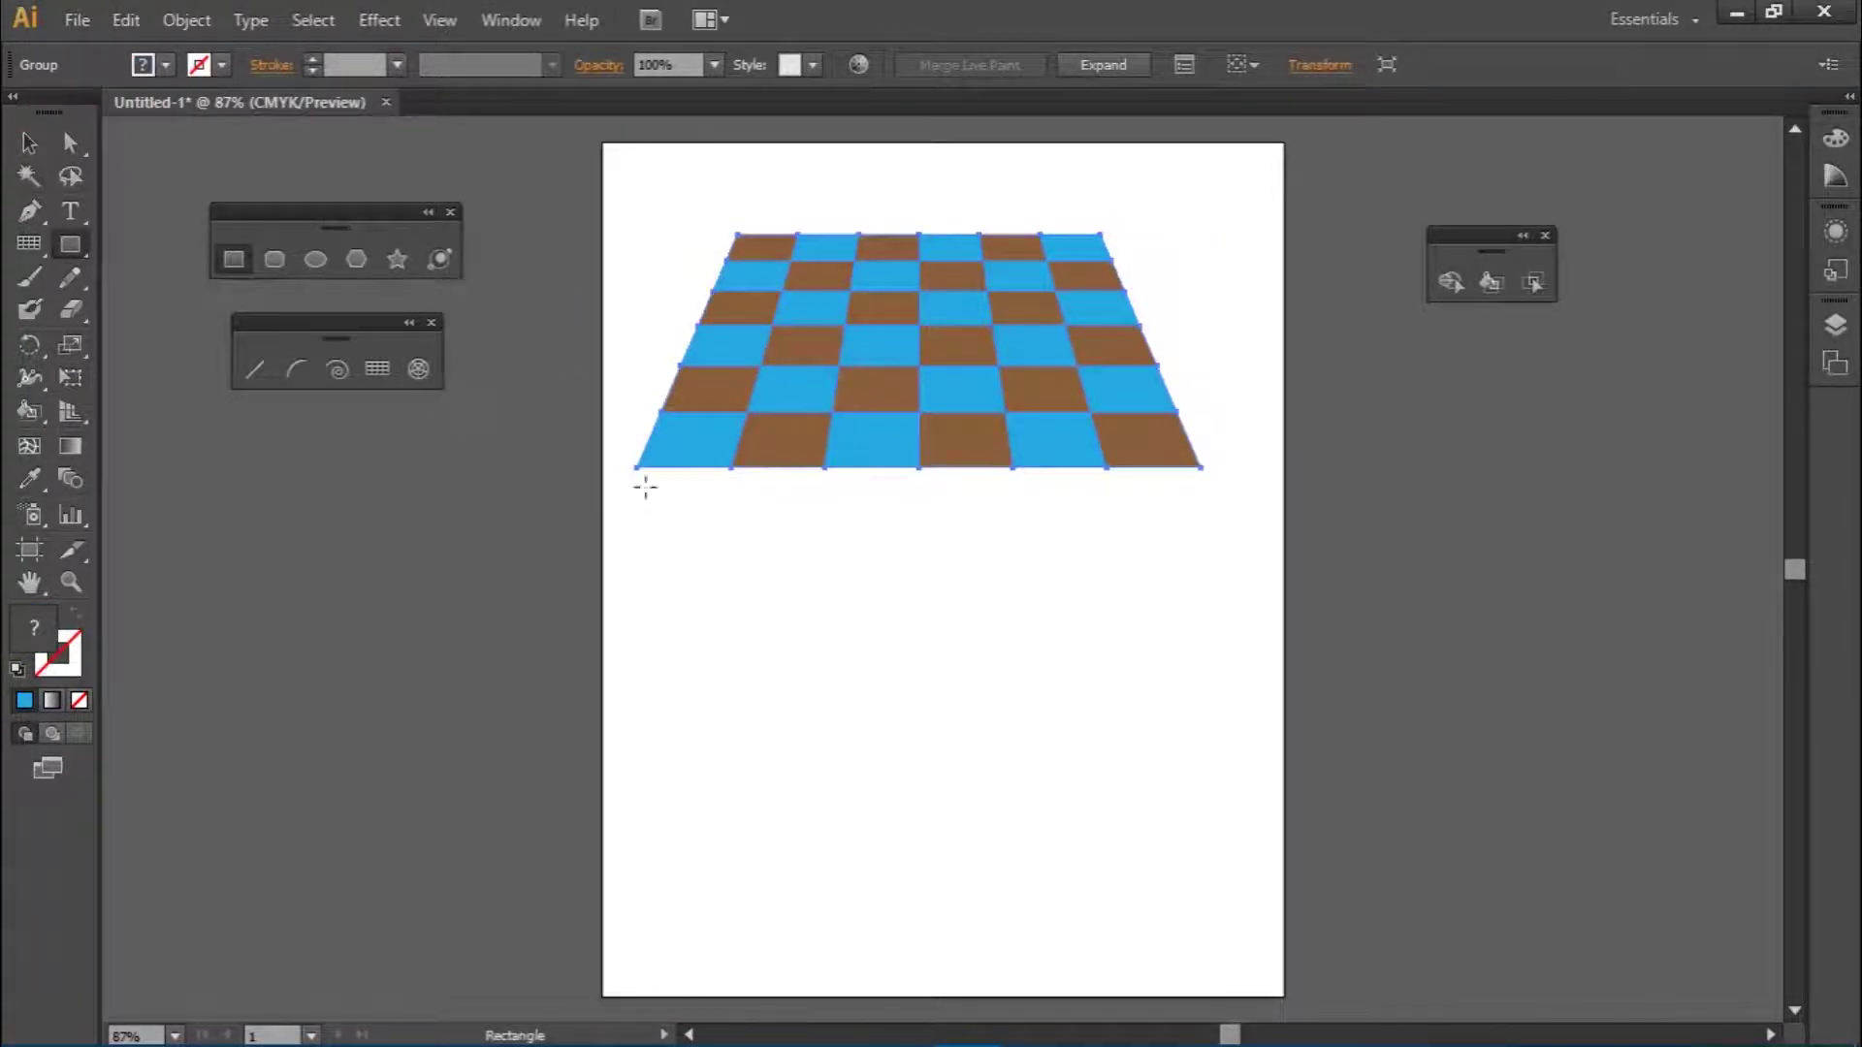
left_click_drag(637, 468, 1204, 497)
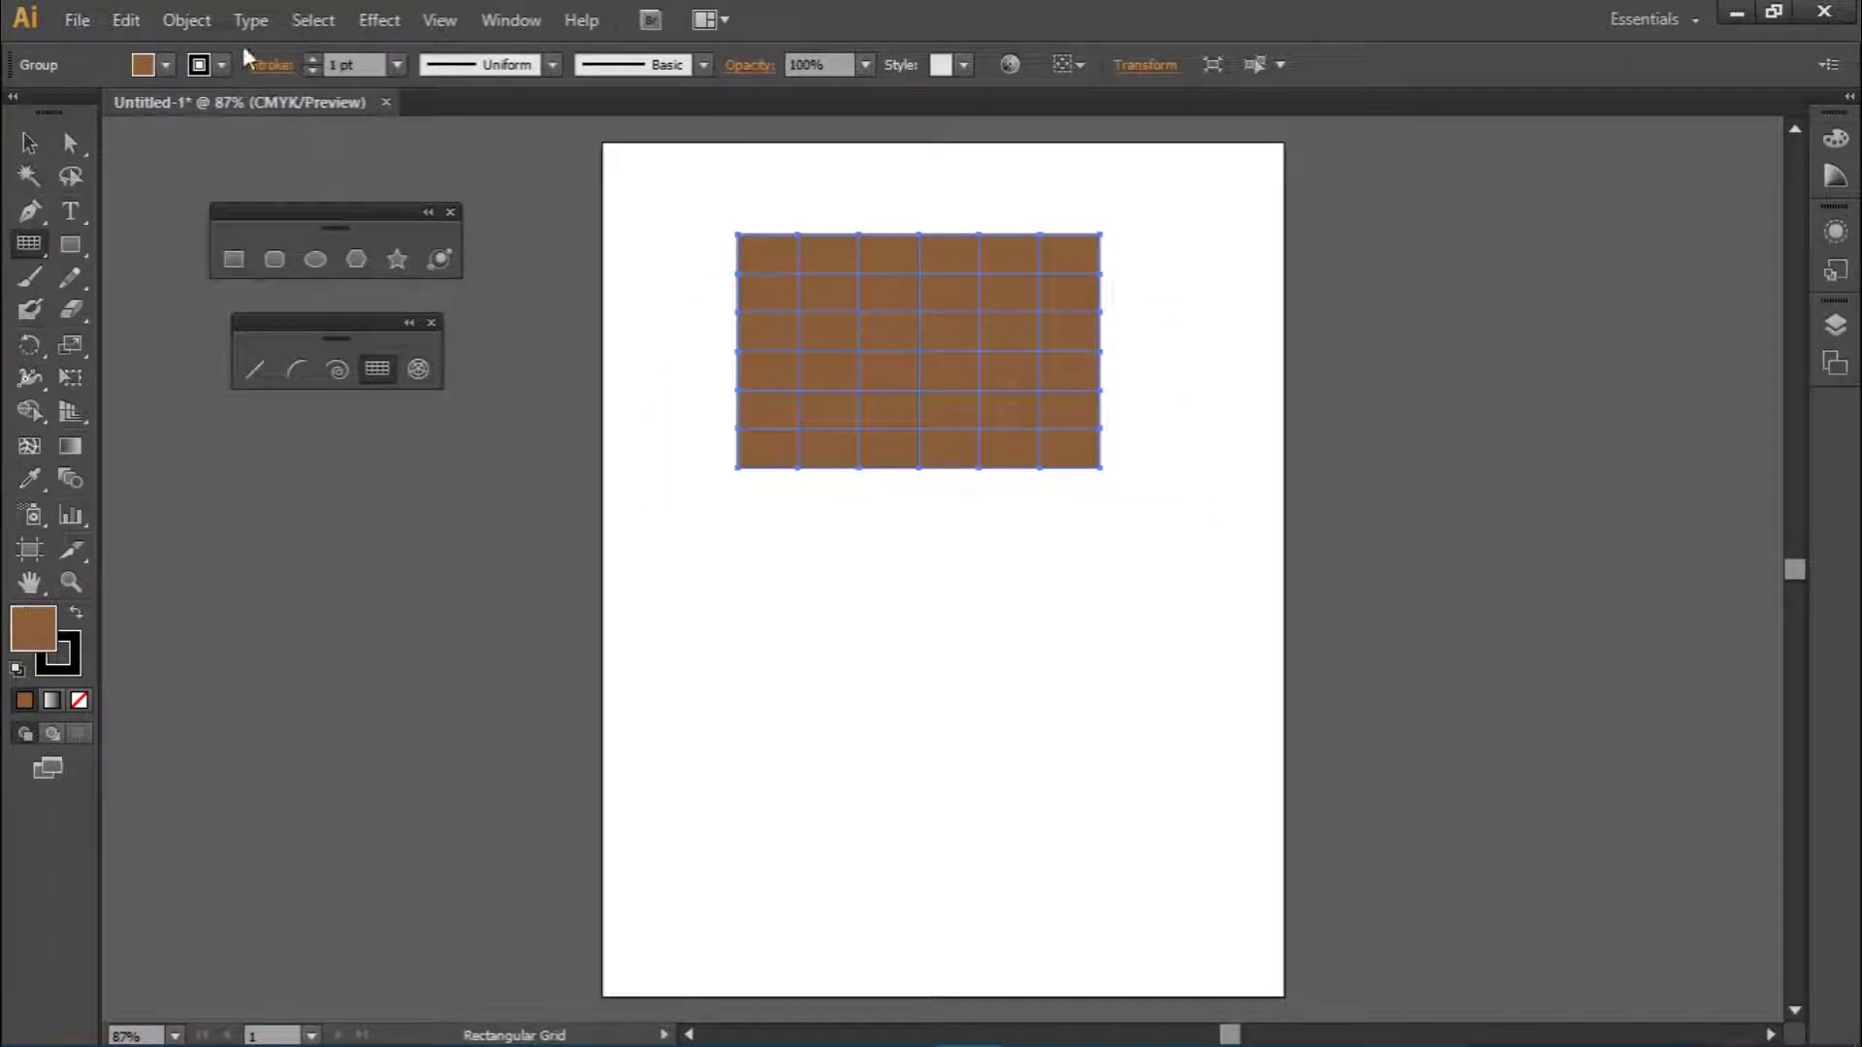
- Set the brown grid's stroke to None, leaving the Rectangular Grid options unchanged
left_click(223, 65)
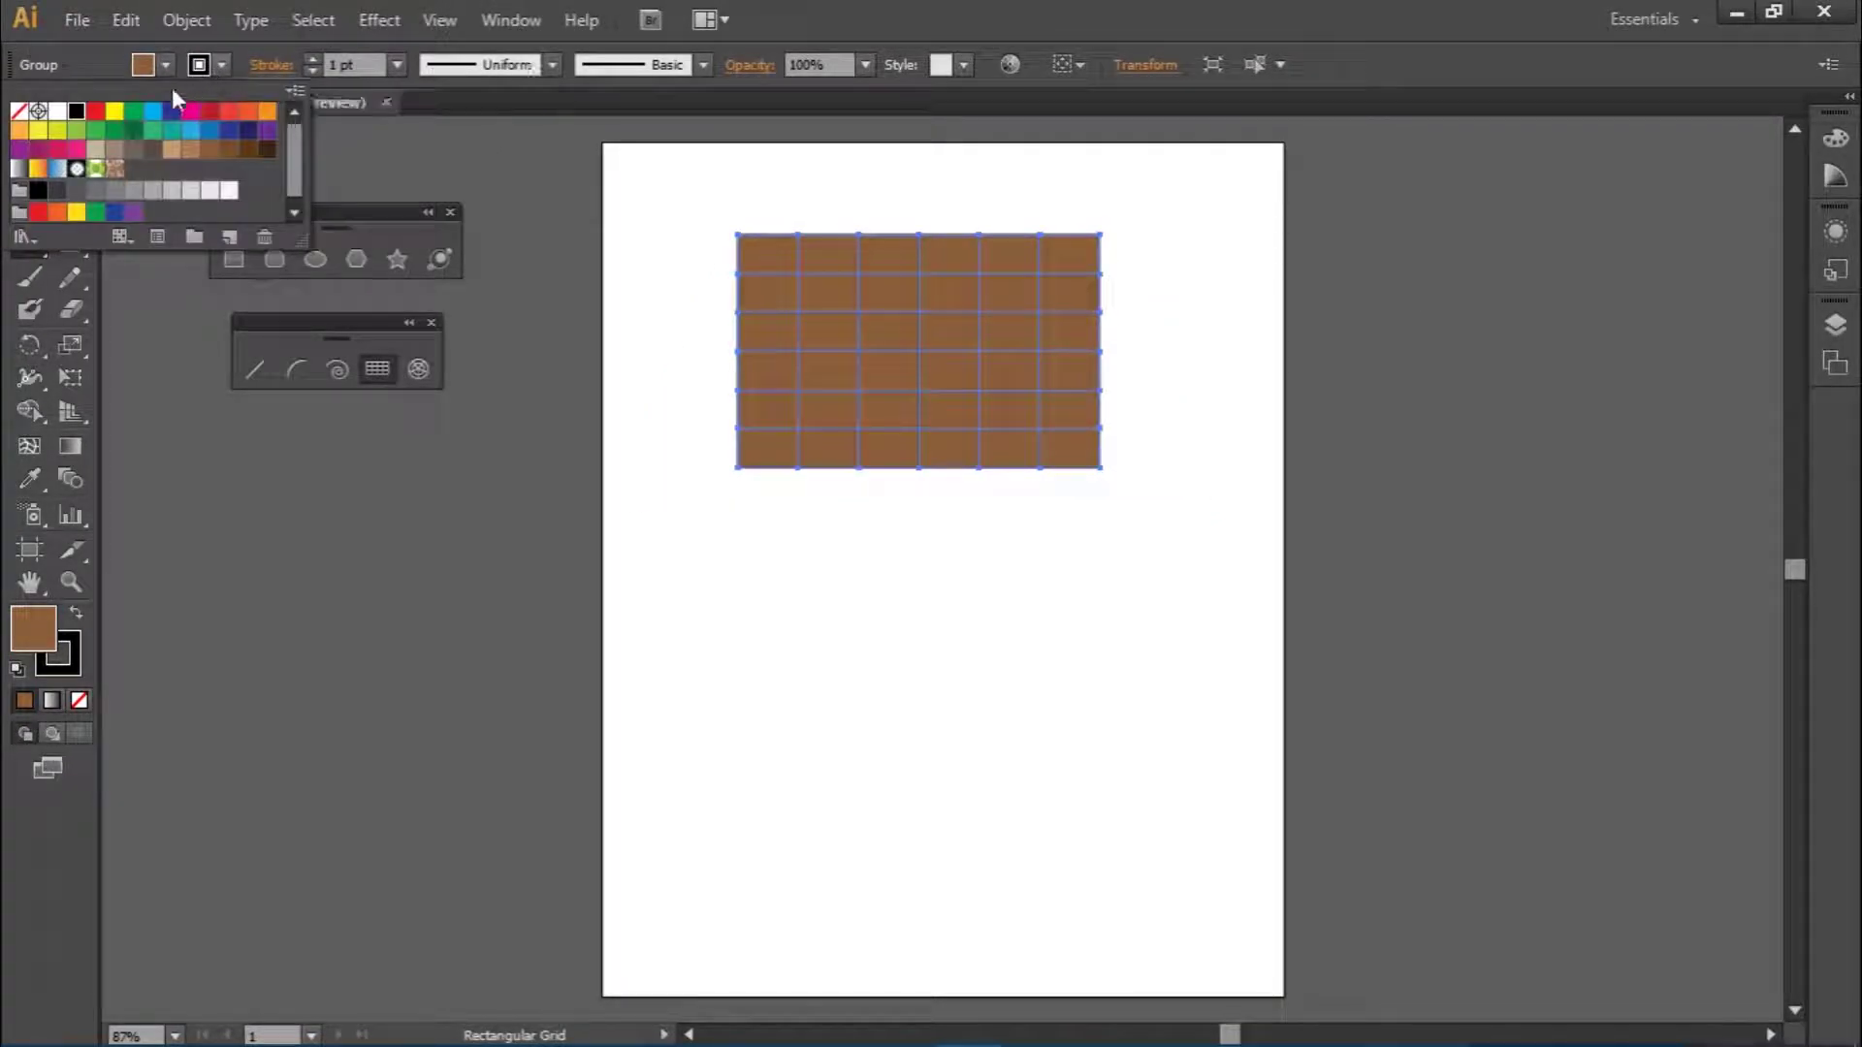
left_click(18, 110)
left_click(380, 185)
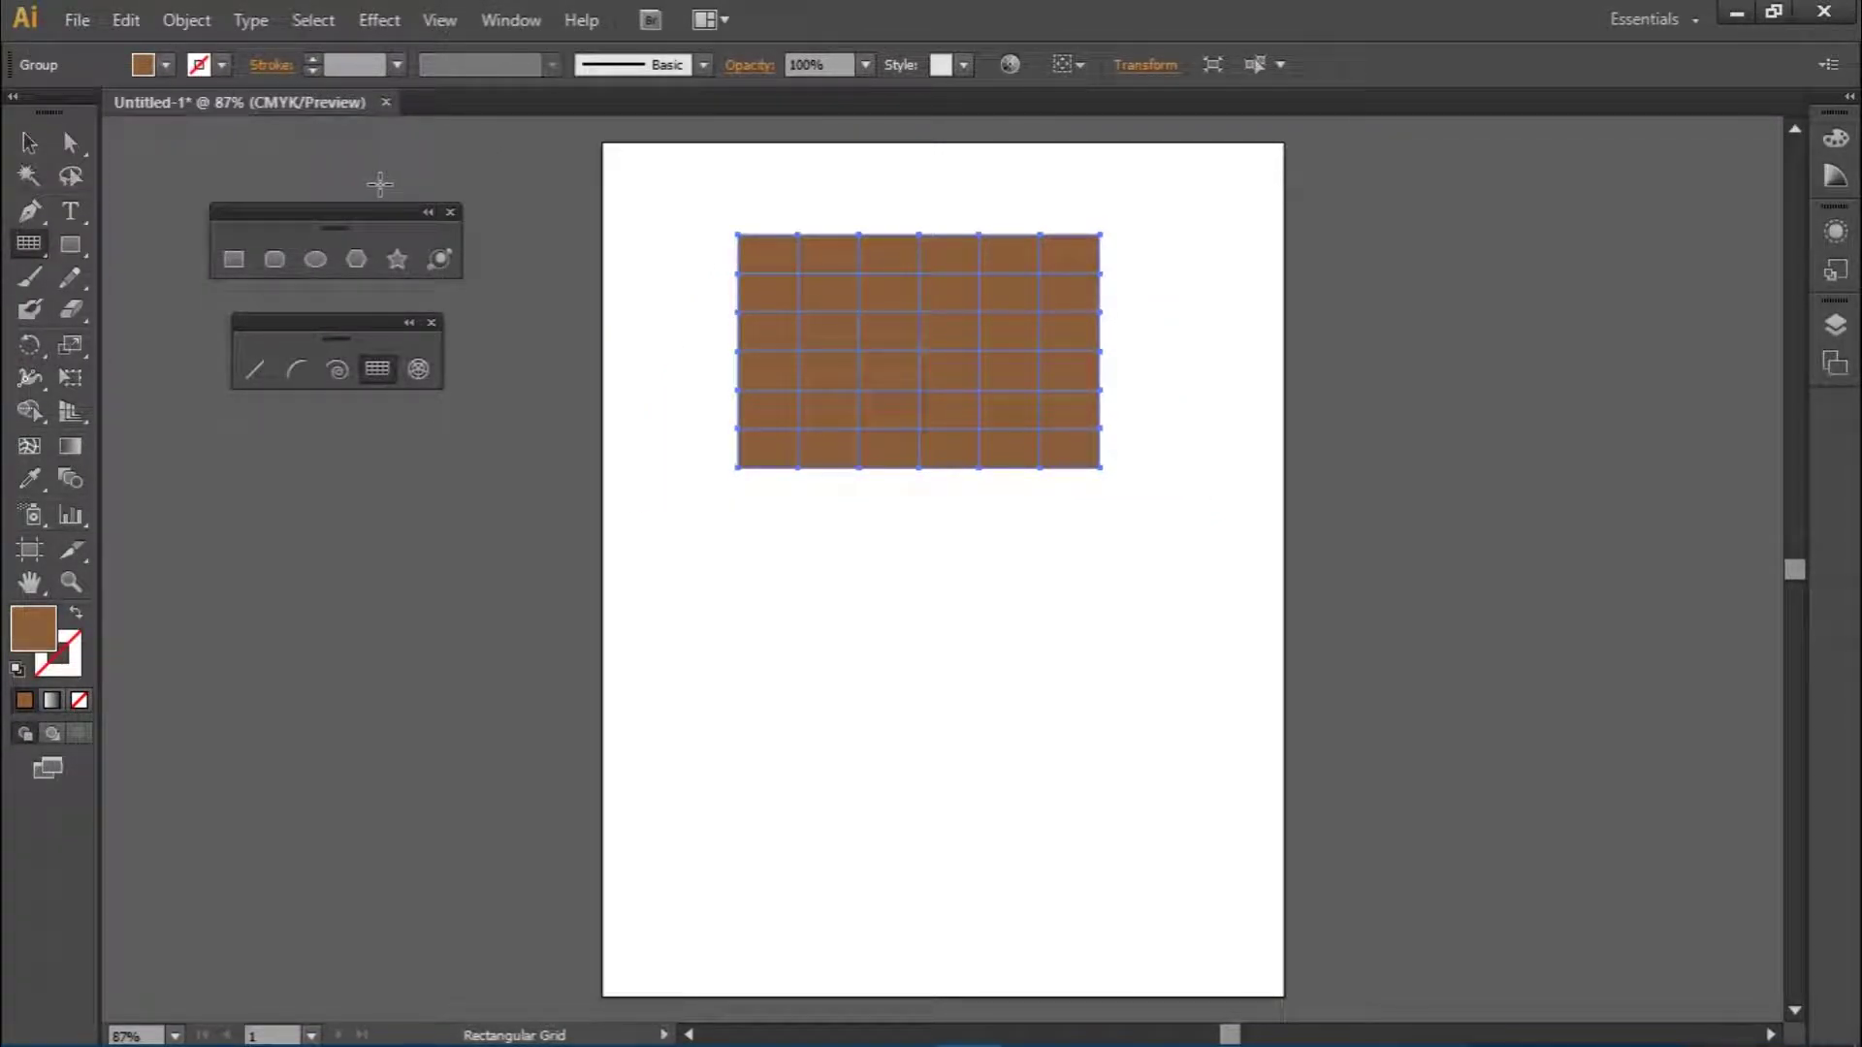
left_click(381, 184)
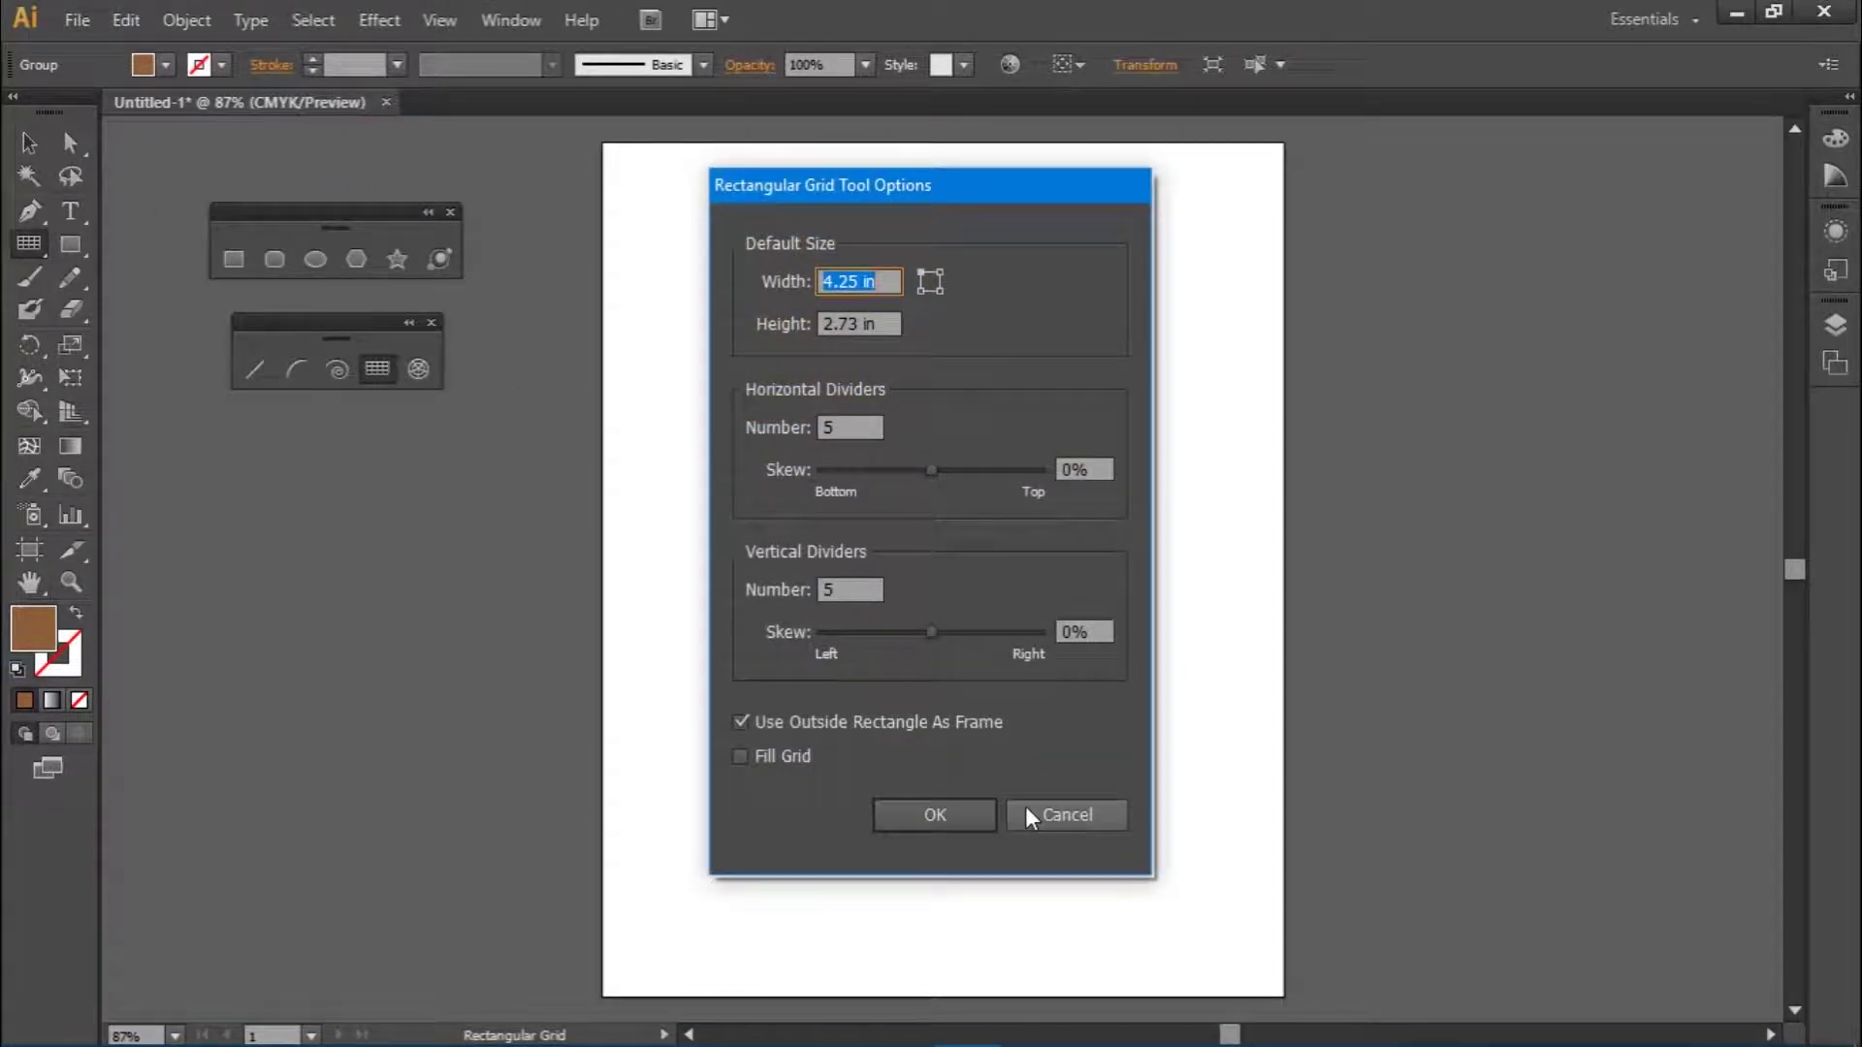
left_click(965, 812)
left_click(29, 143)
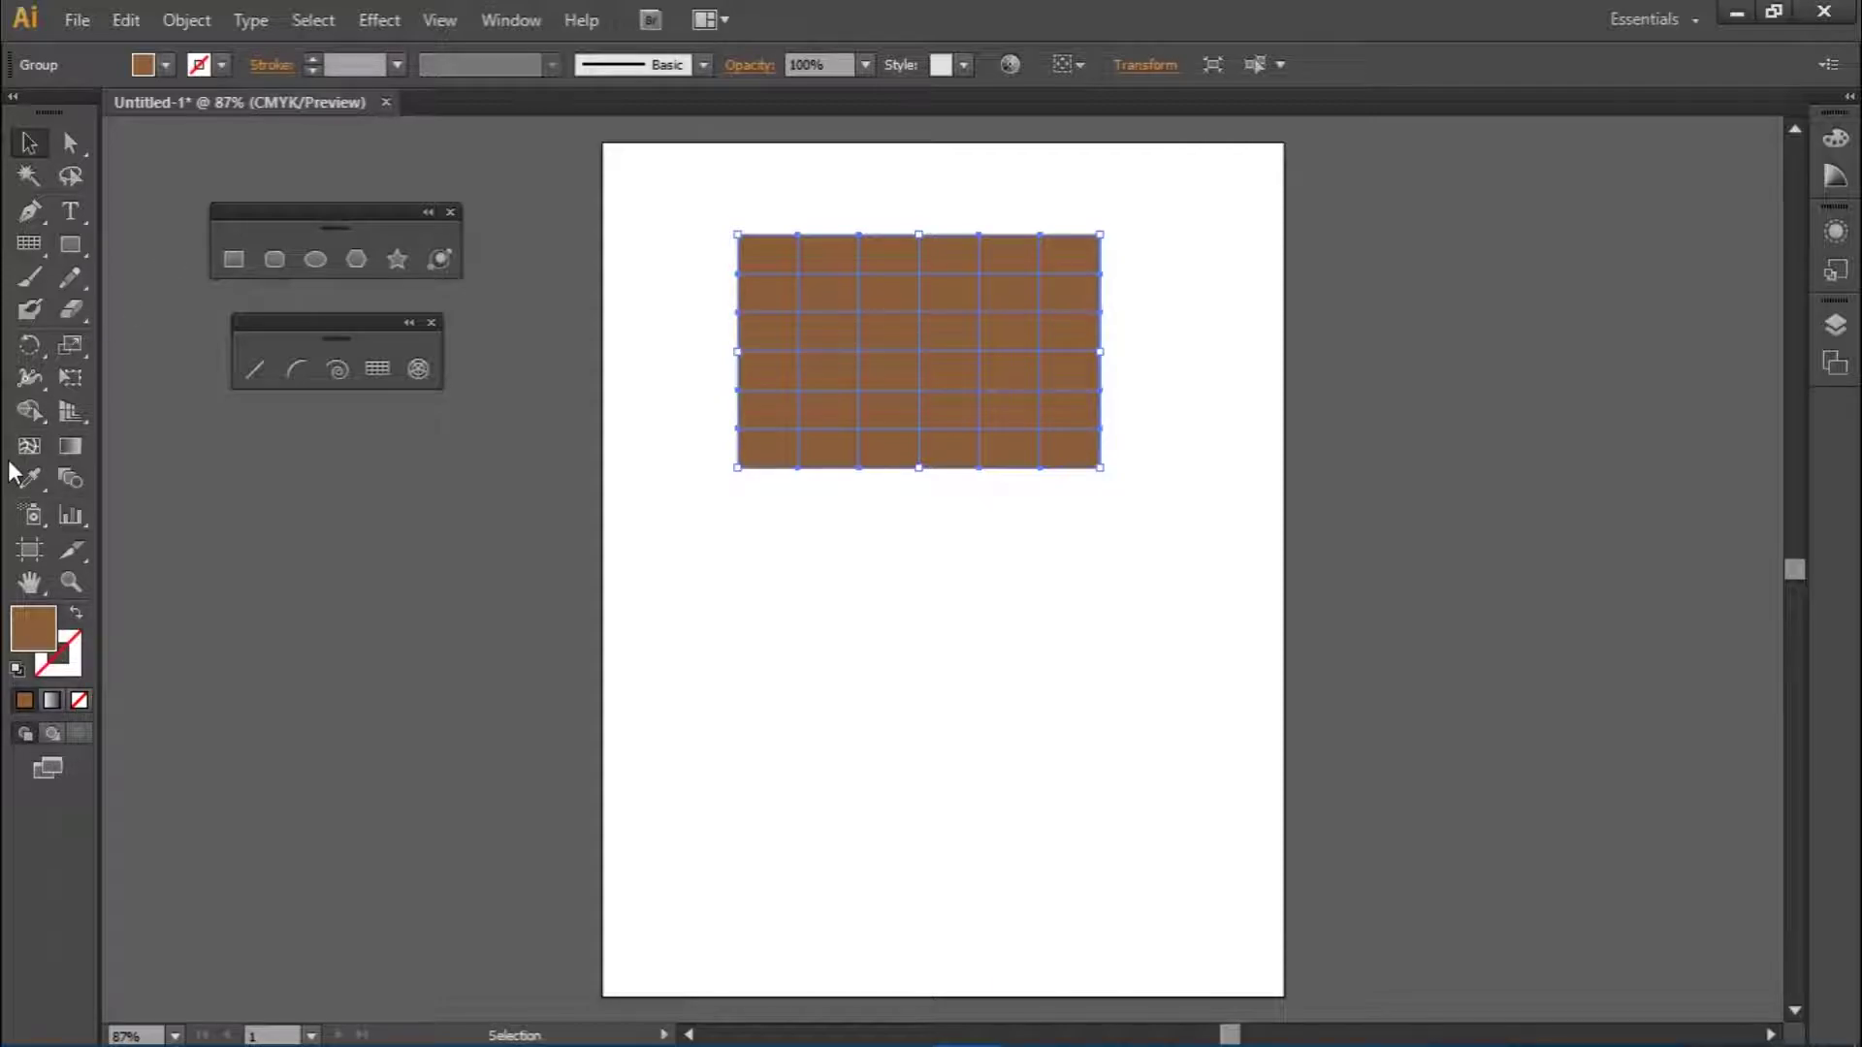
- Float the Live Paint tools beside the artboard, make the grid Live Paint, and pick blue fill
left_click_drag(32, 413, 401, 440)
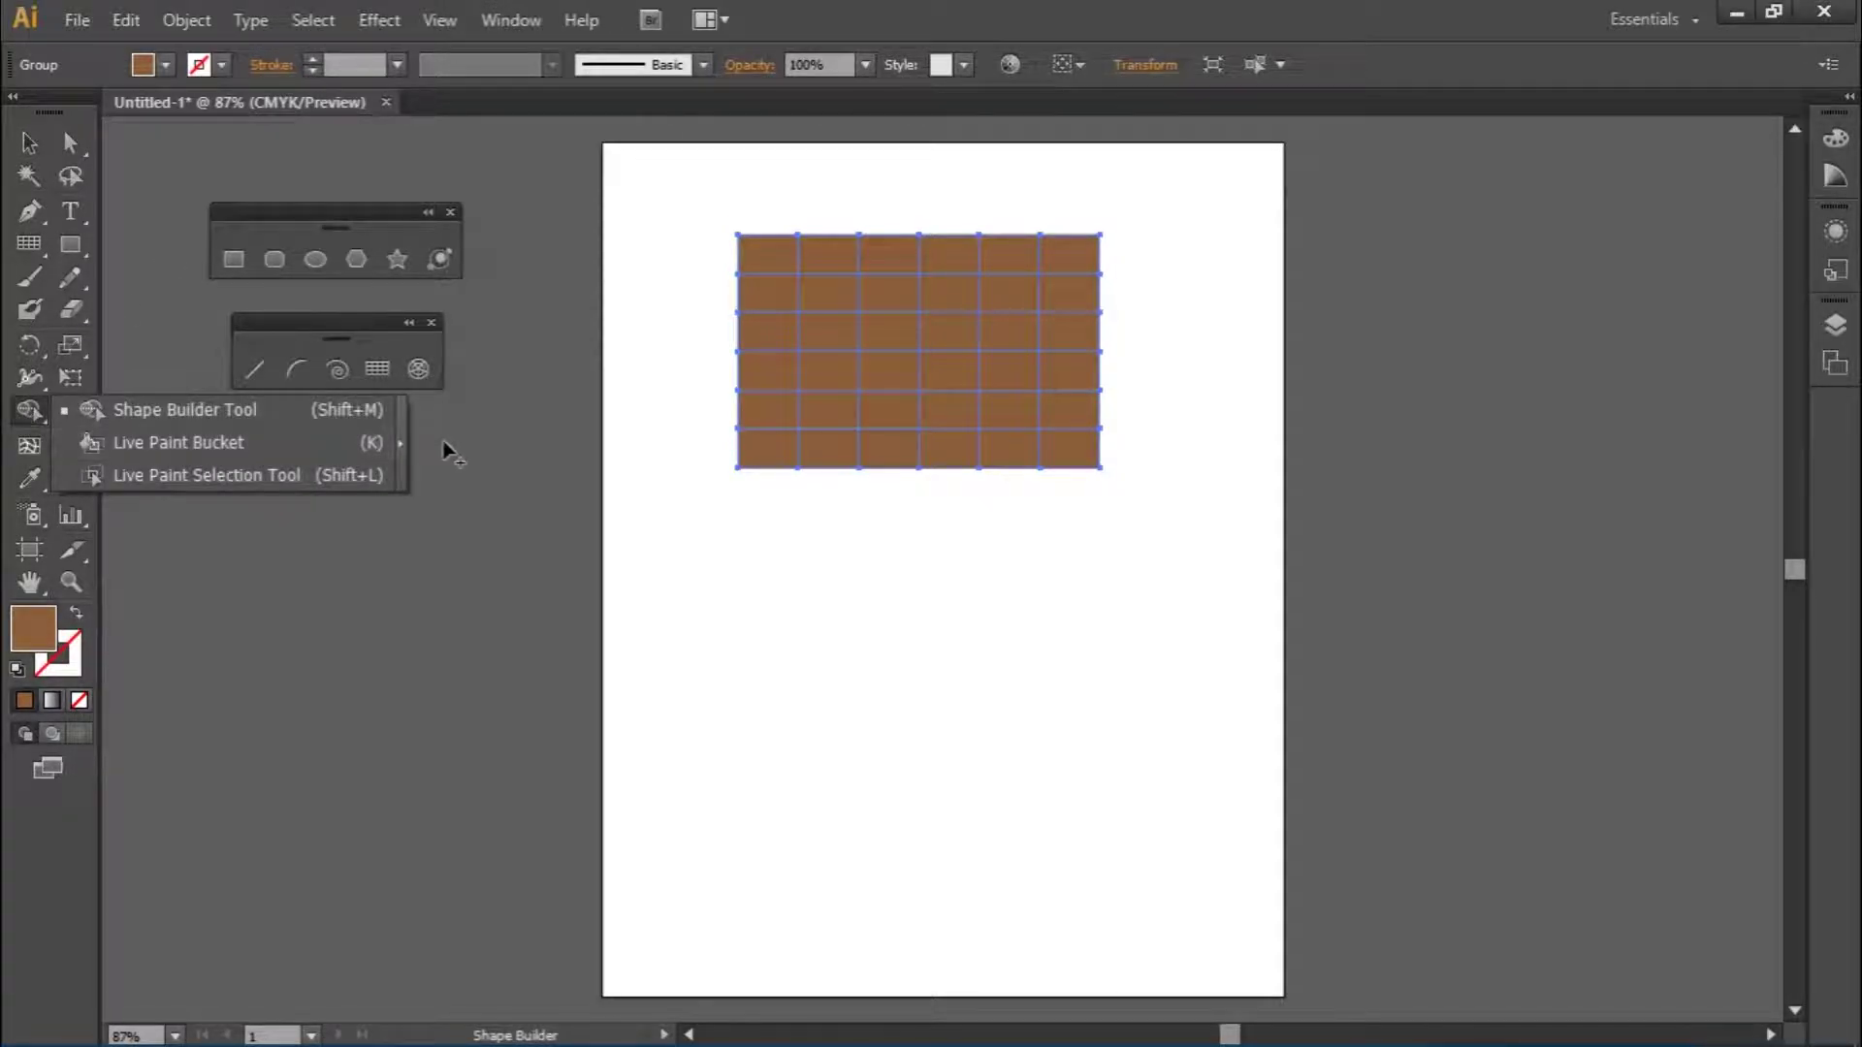
mouse_move(190, 423)
left_mouse_down()
mouse_move(114, 424)
mouse_move(1493, 215)
mouse_move(1481, 233)
left_mouse_up()
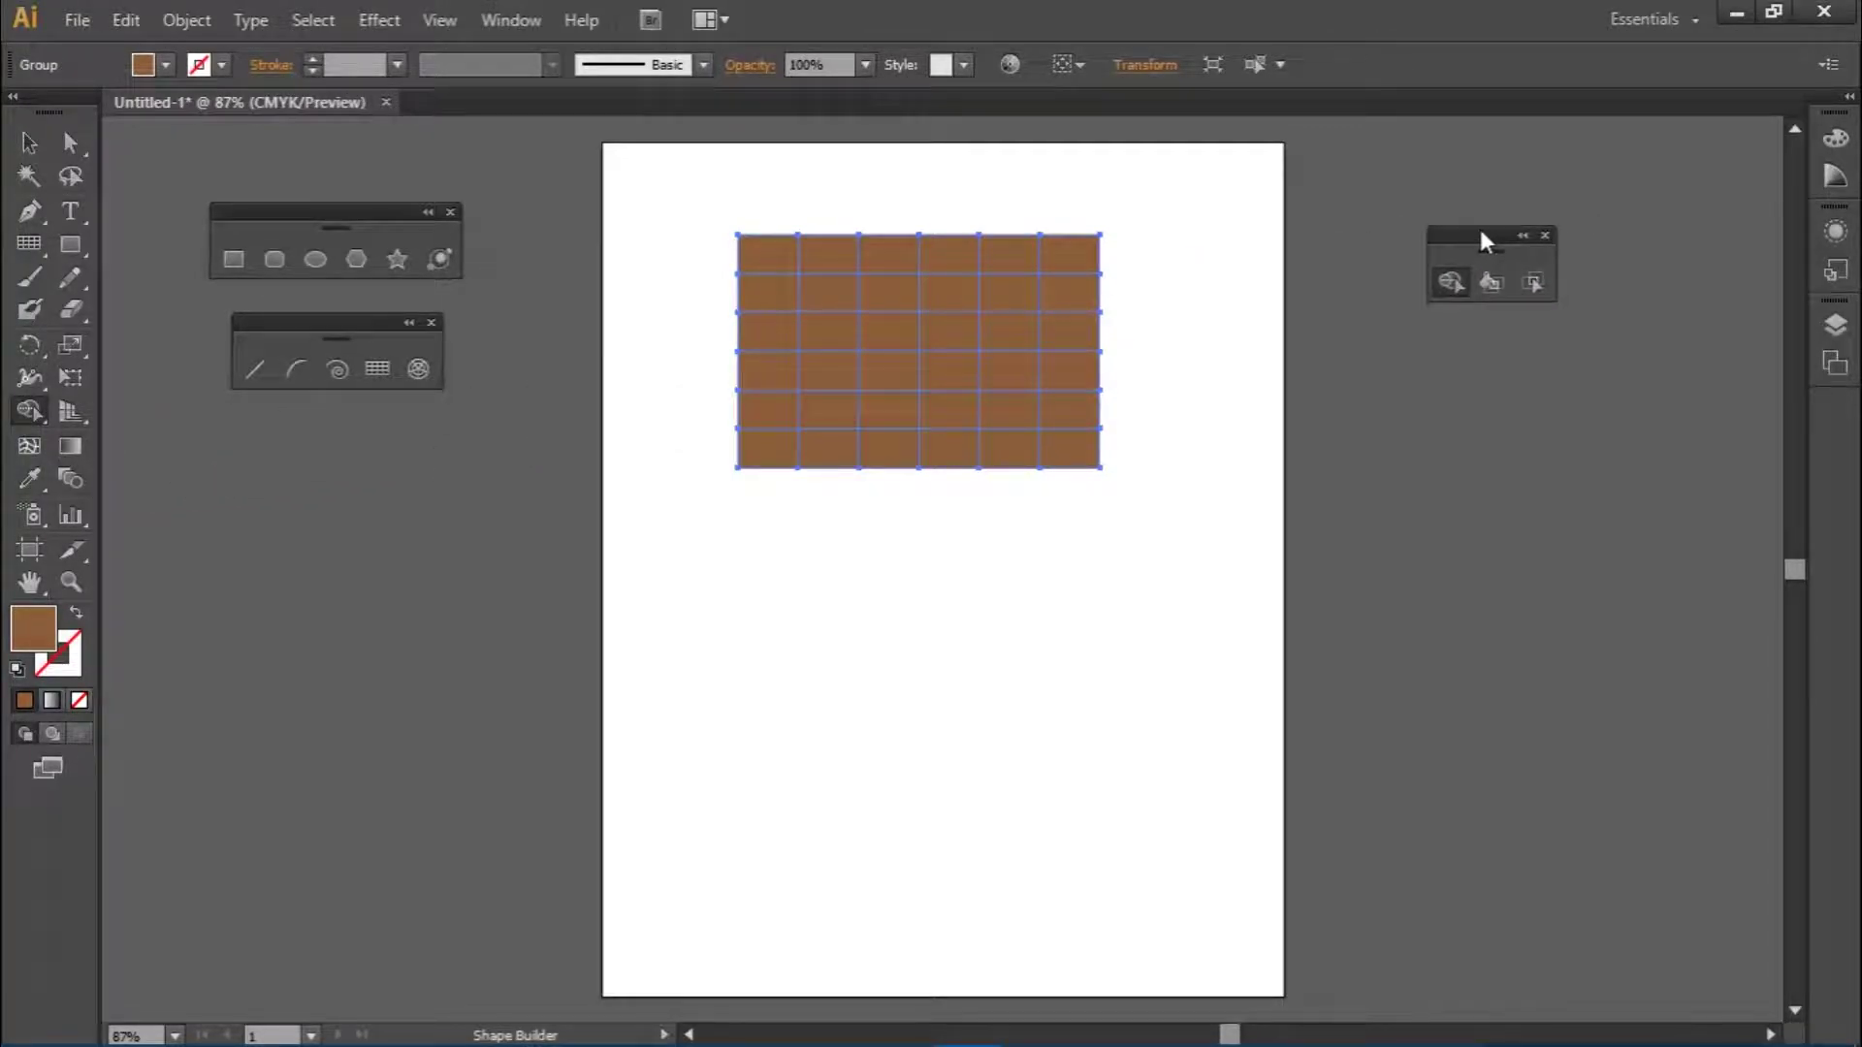
left_click(1490, 287)
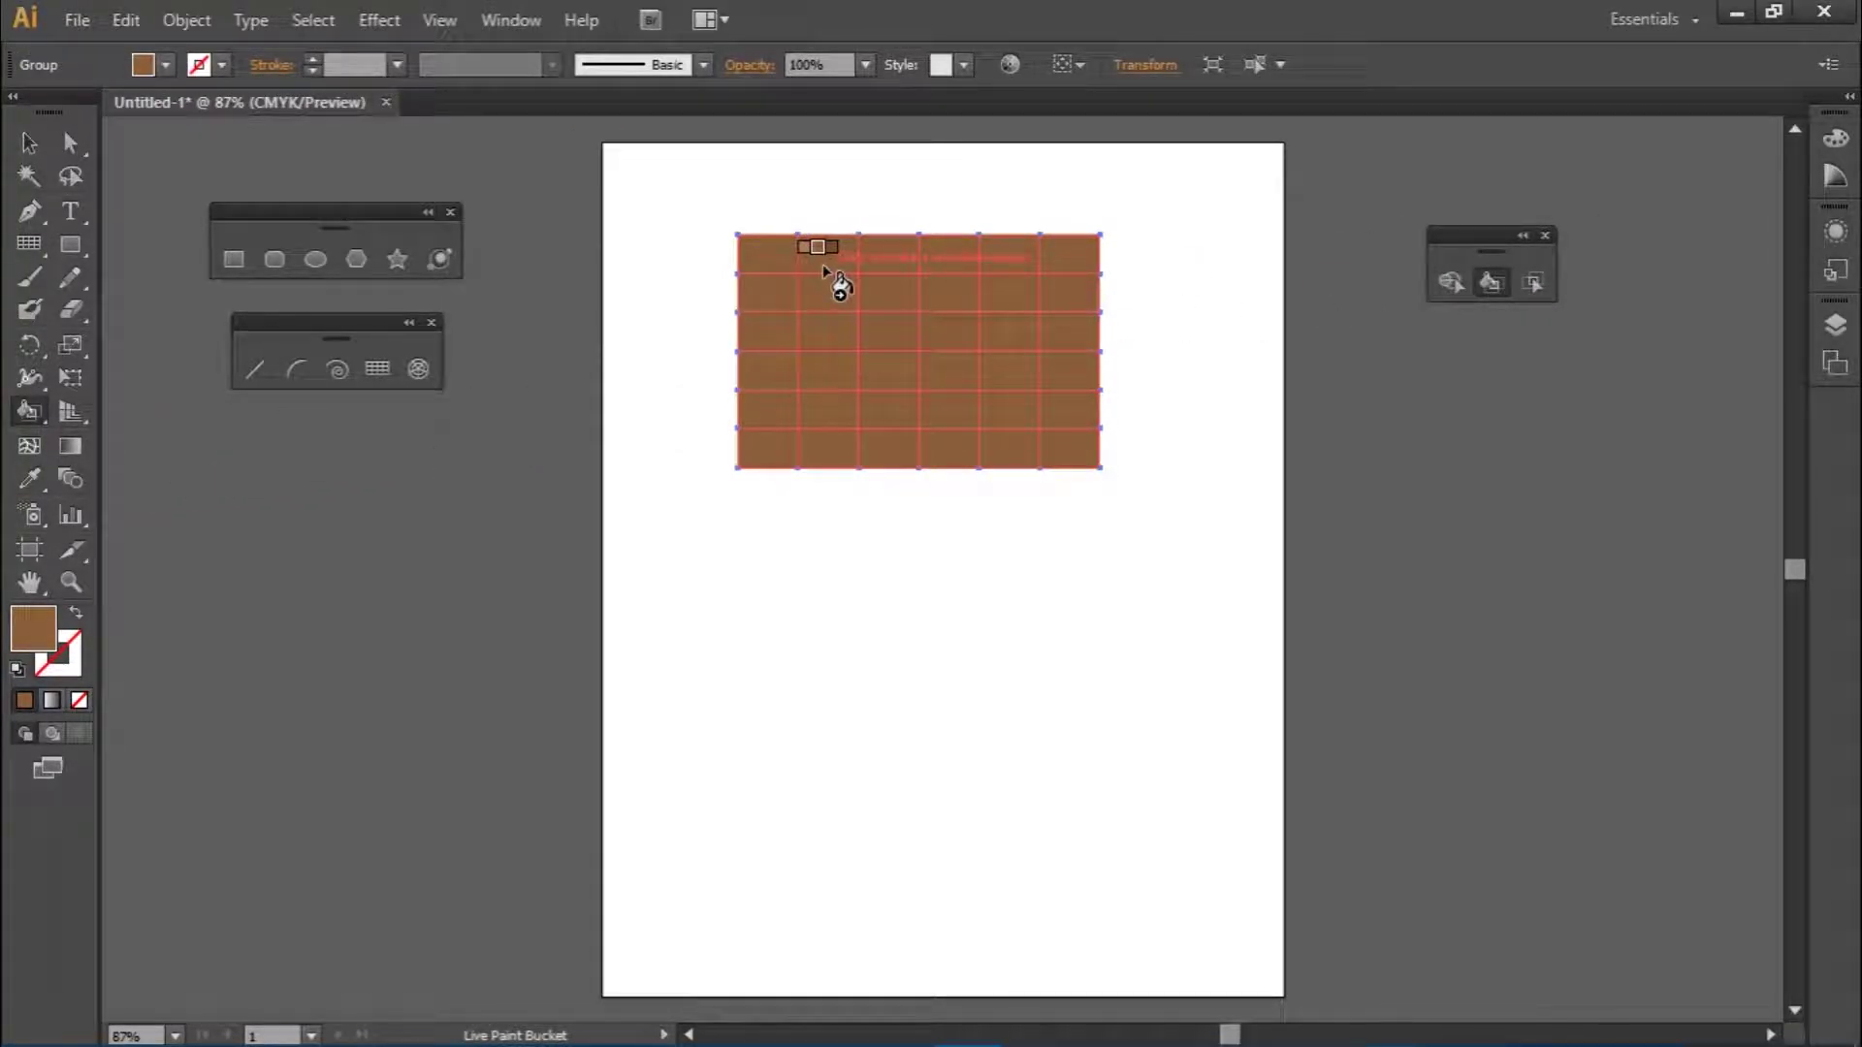
left_click(841, 283)
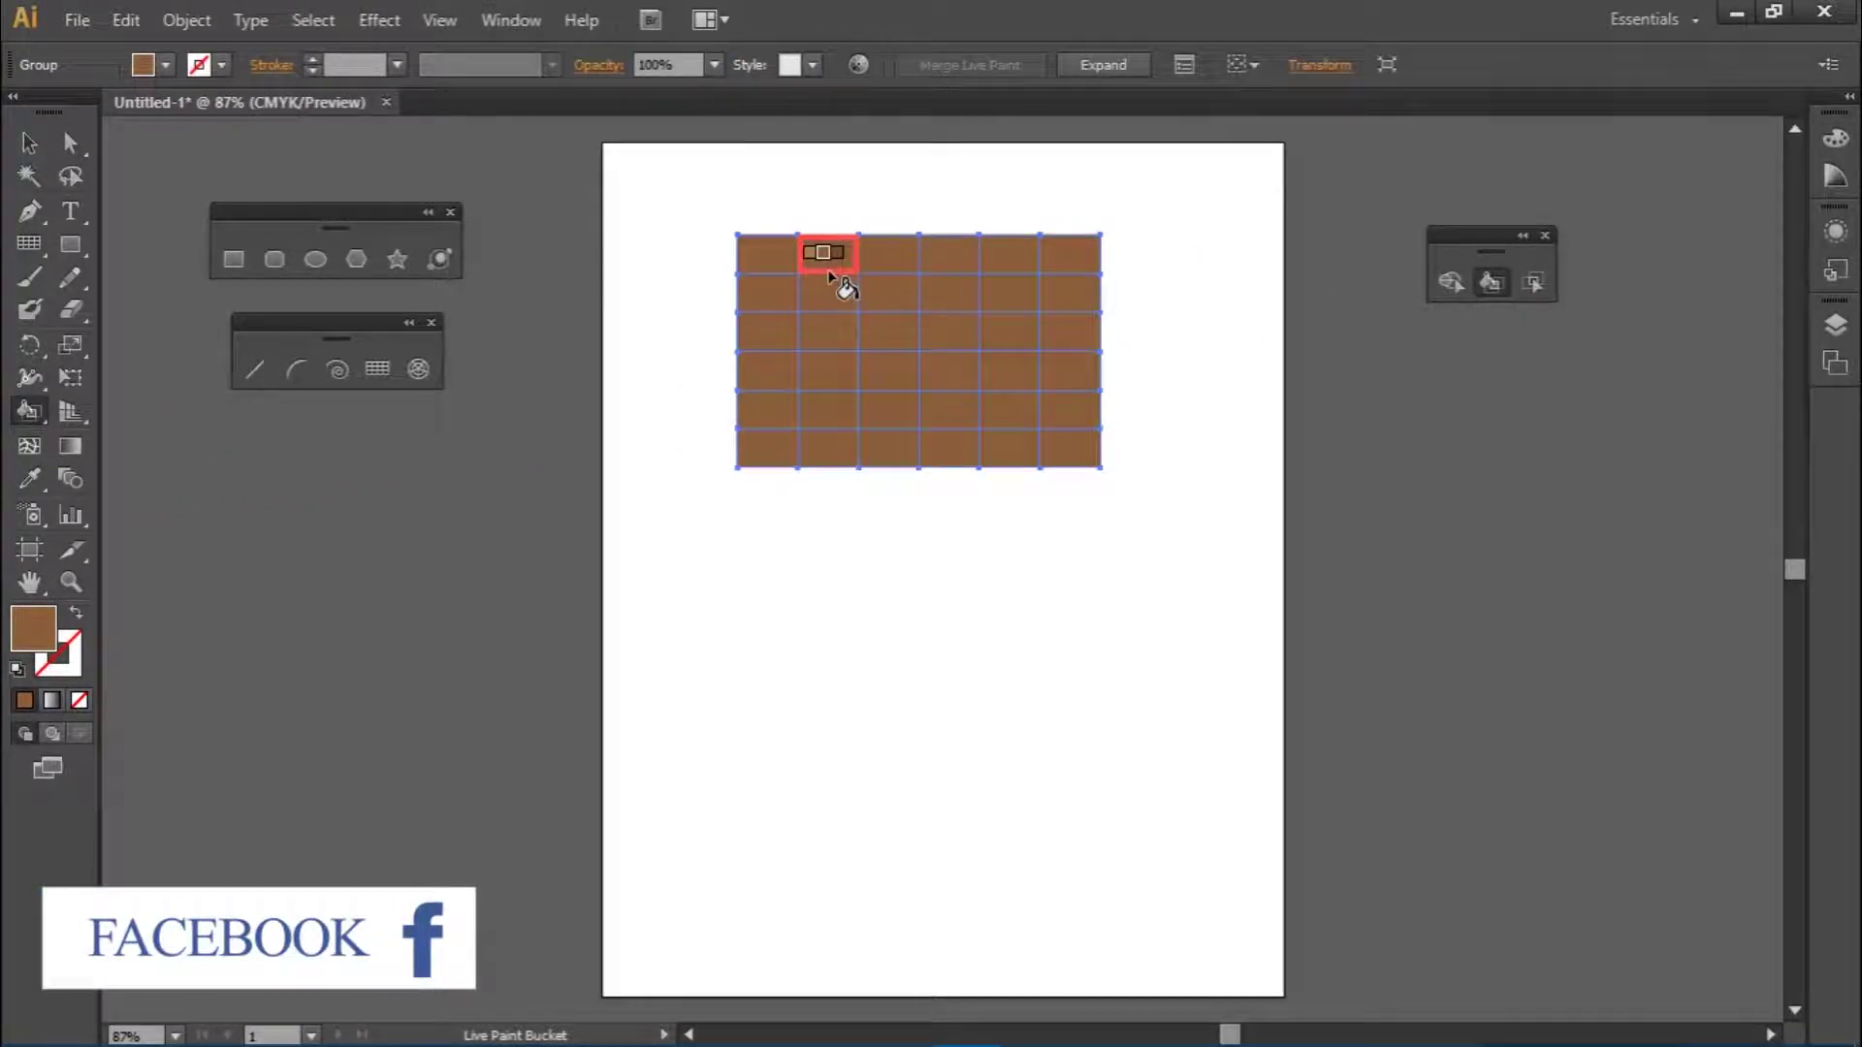
left_click(160, 65)
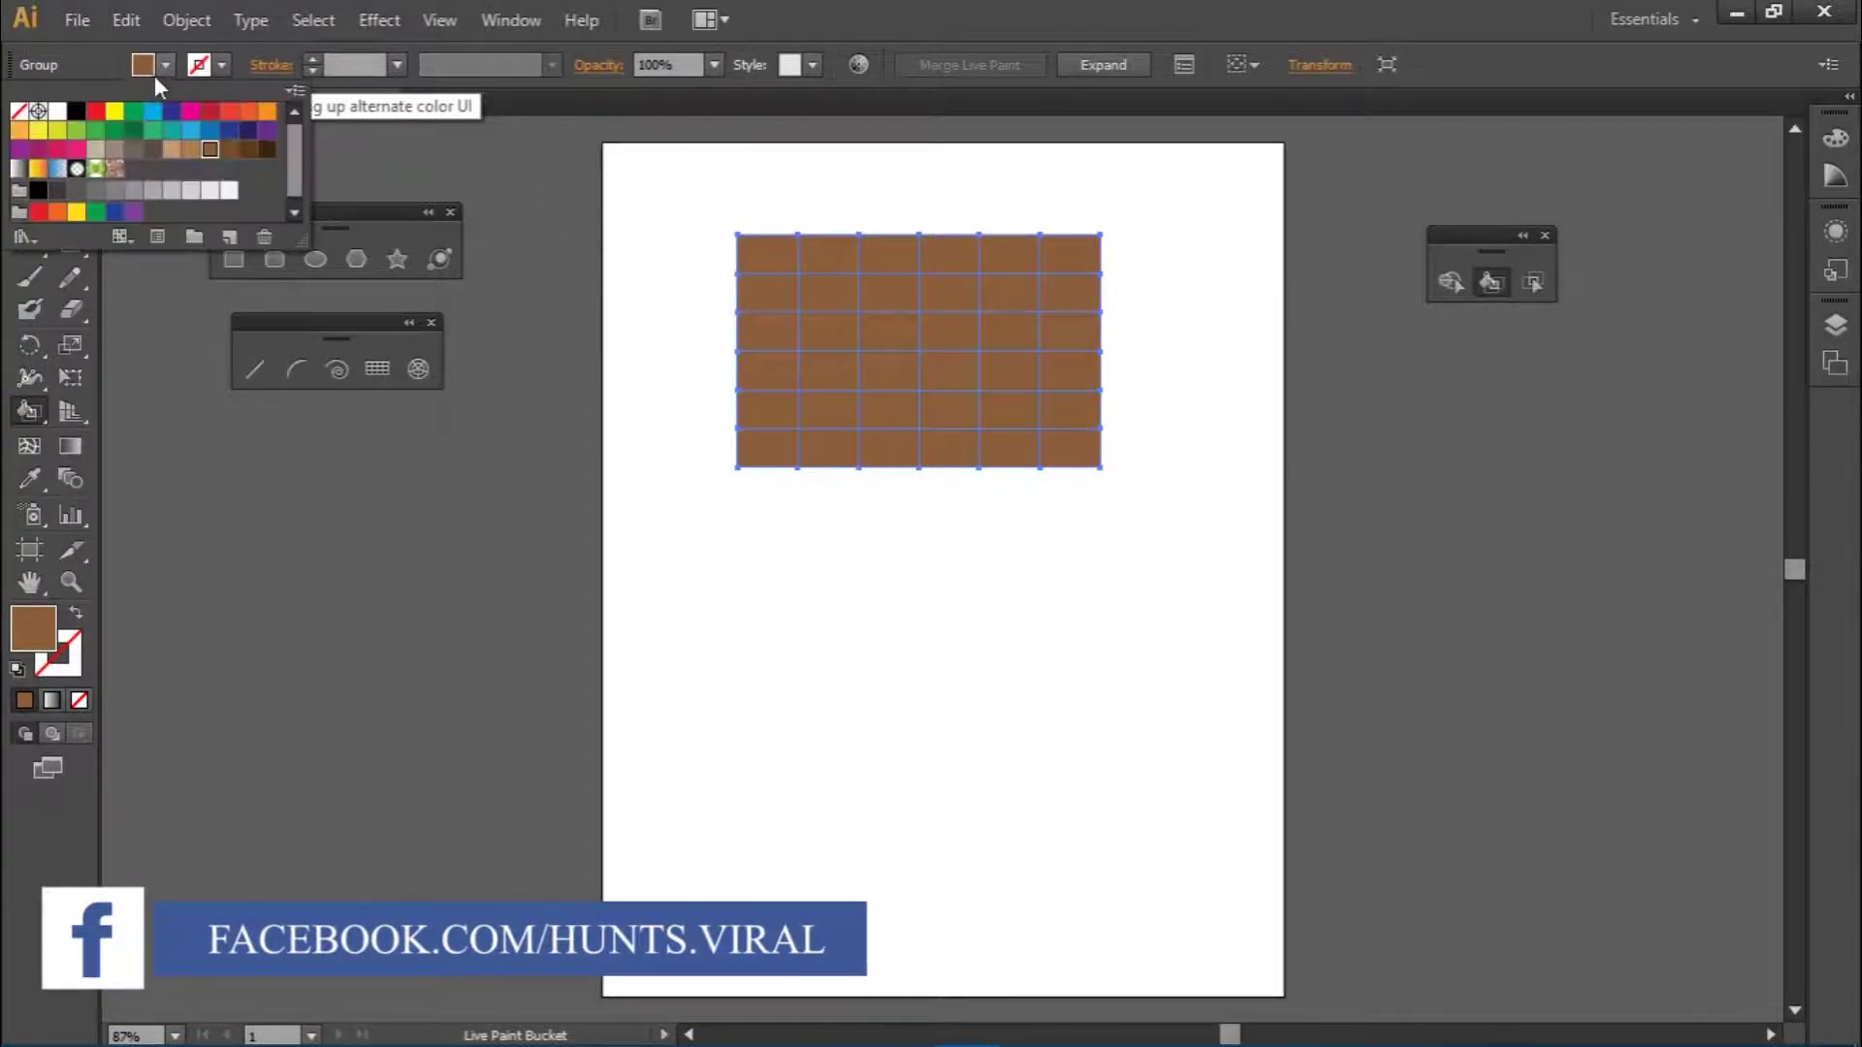
left_click(191, 143)
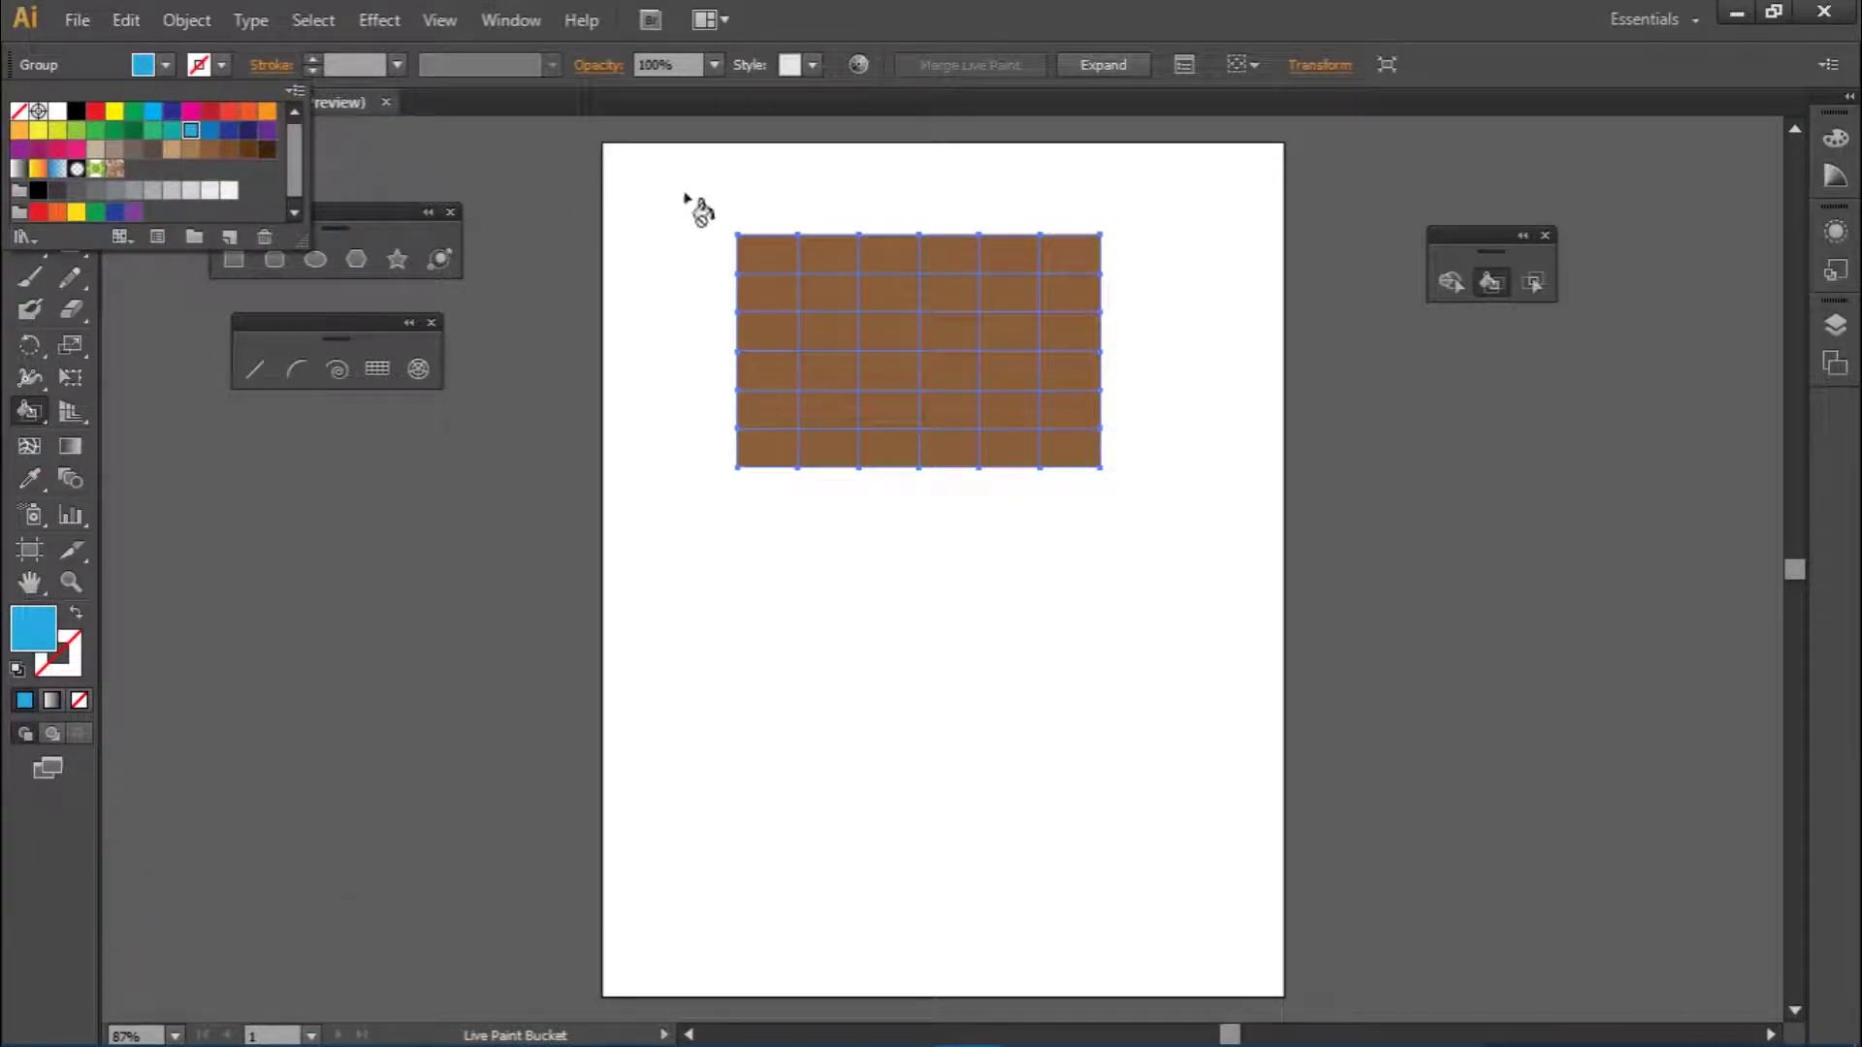
- Paint alternating cells in rows one to three blue
left_click(827, 255)
left_click(948, 254)
left_click(1057, 252)
left_click(1008, 291)
left_click(888, 293)
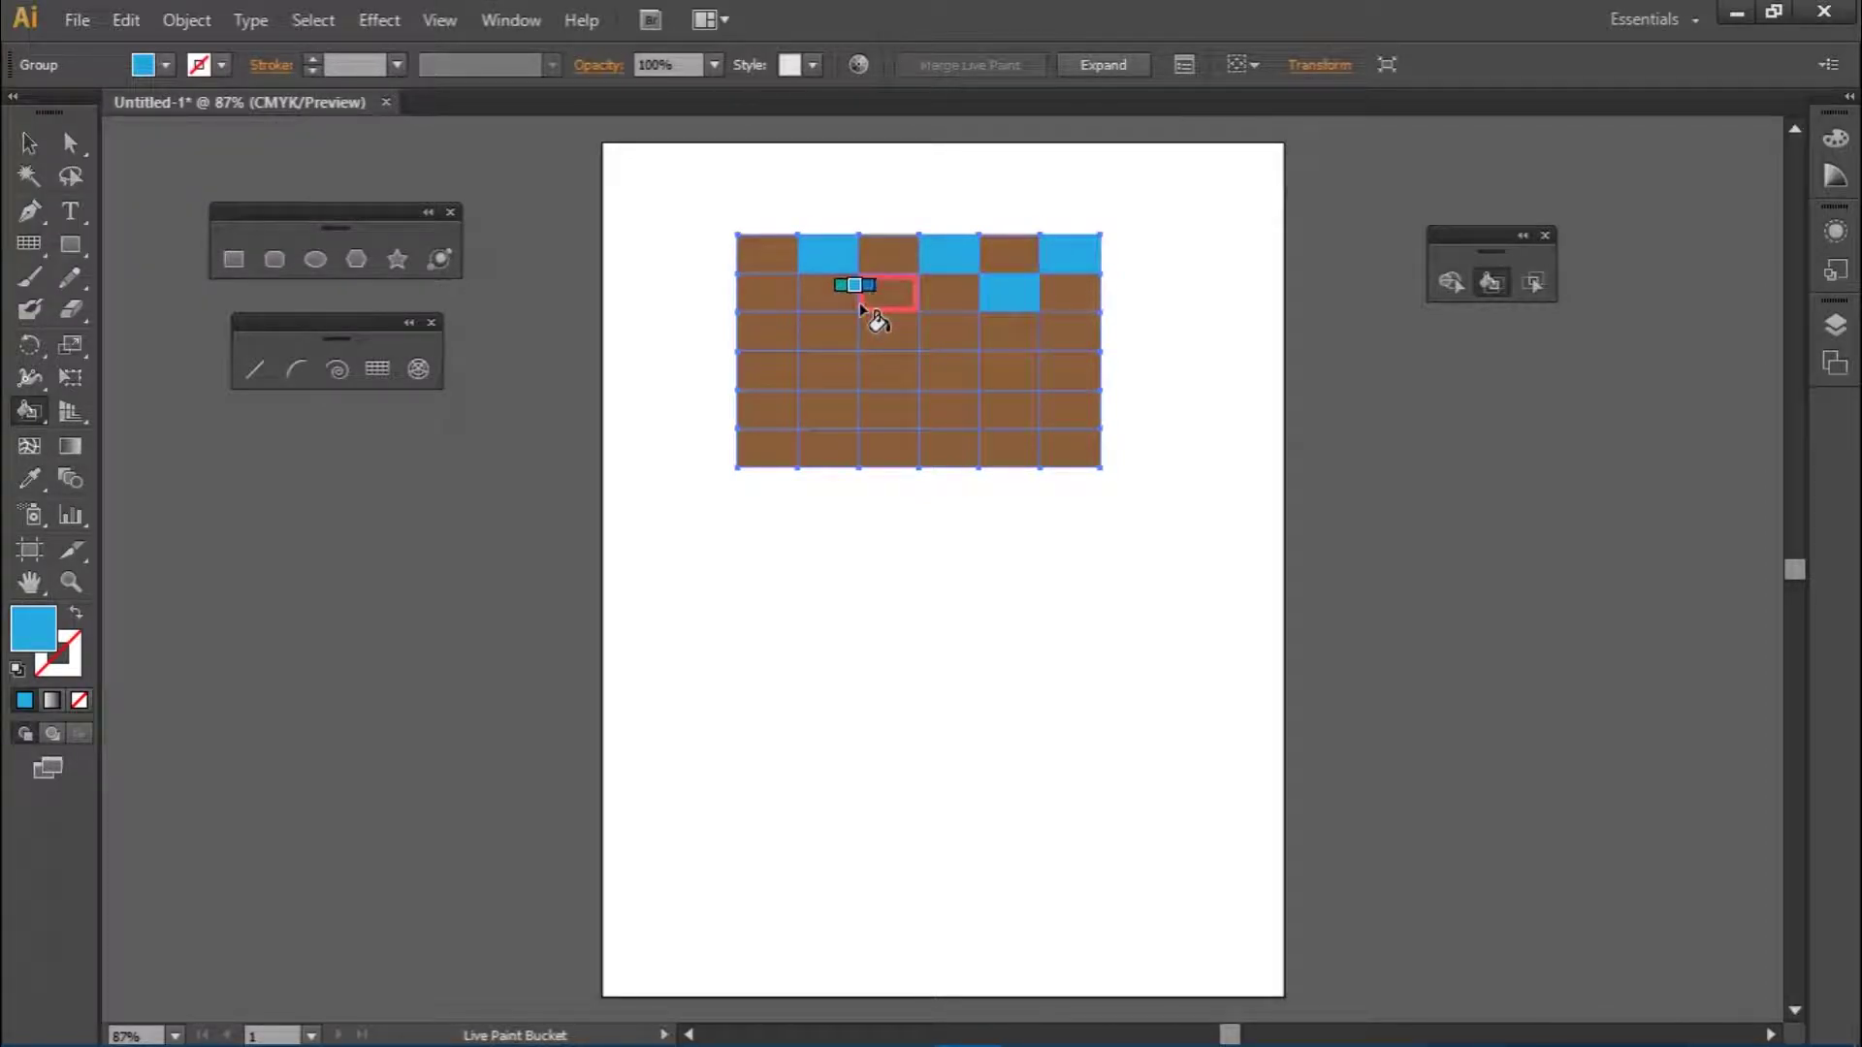
left_click(766, 292)
left_click(827, 330)
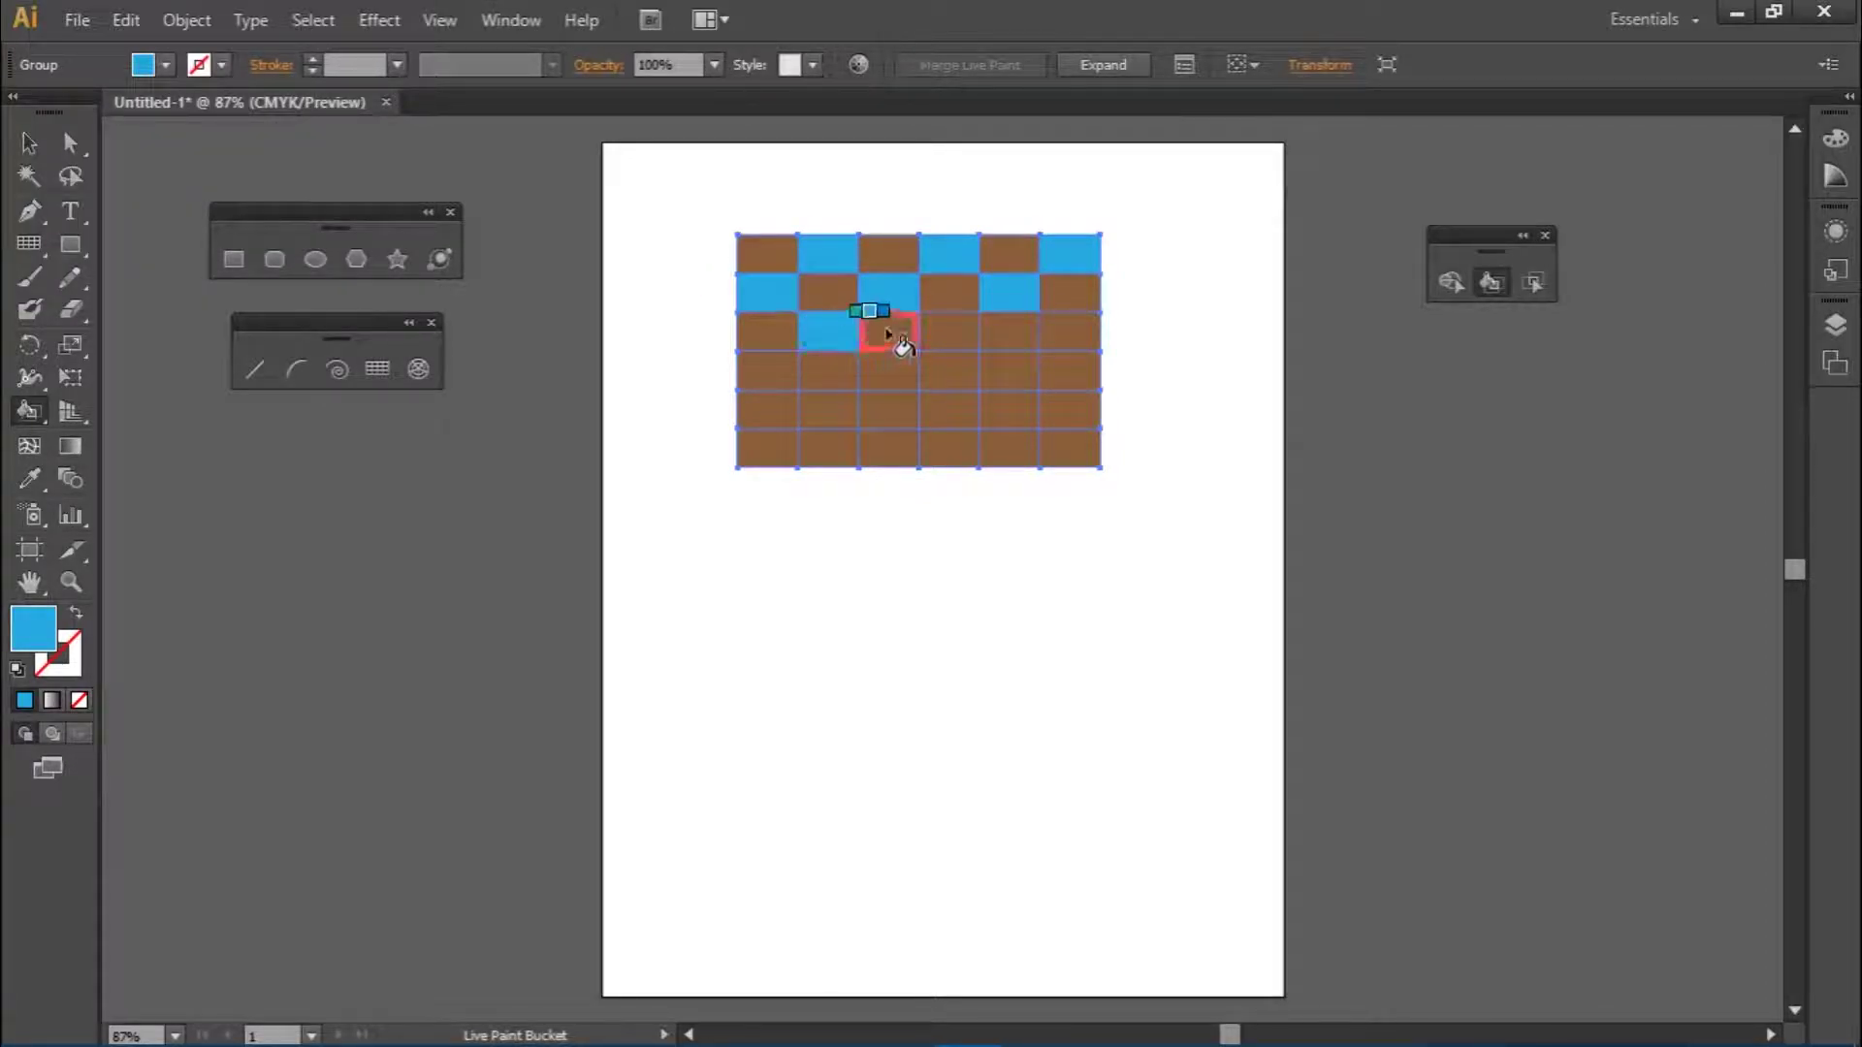
left_click(949, 330)
left_click(1067, 333)
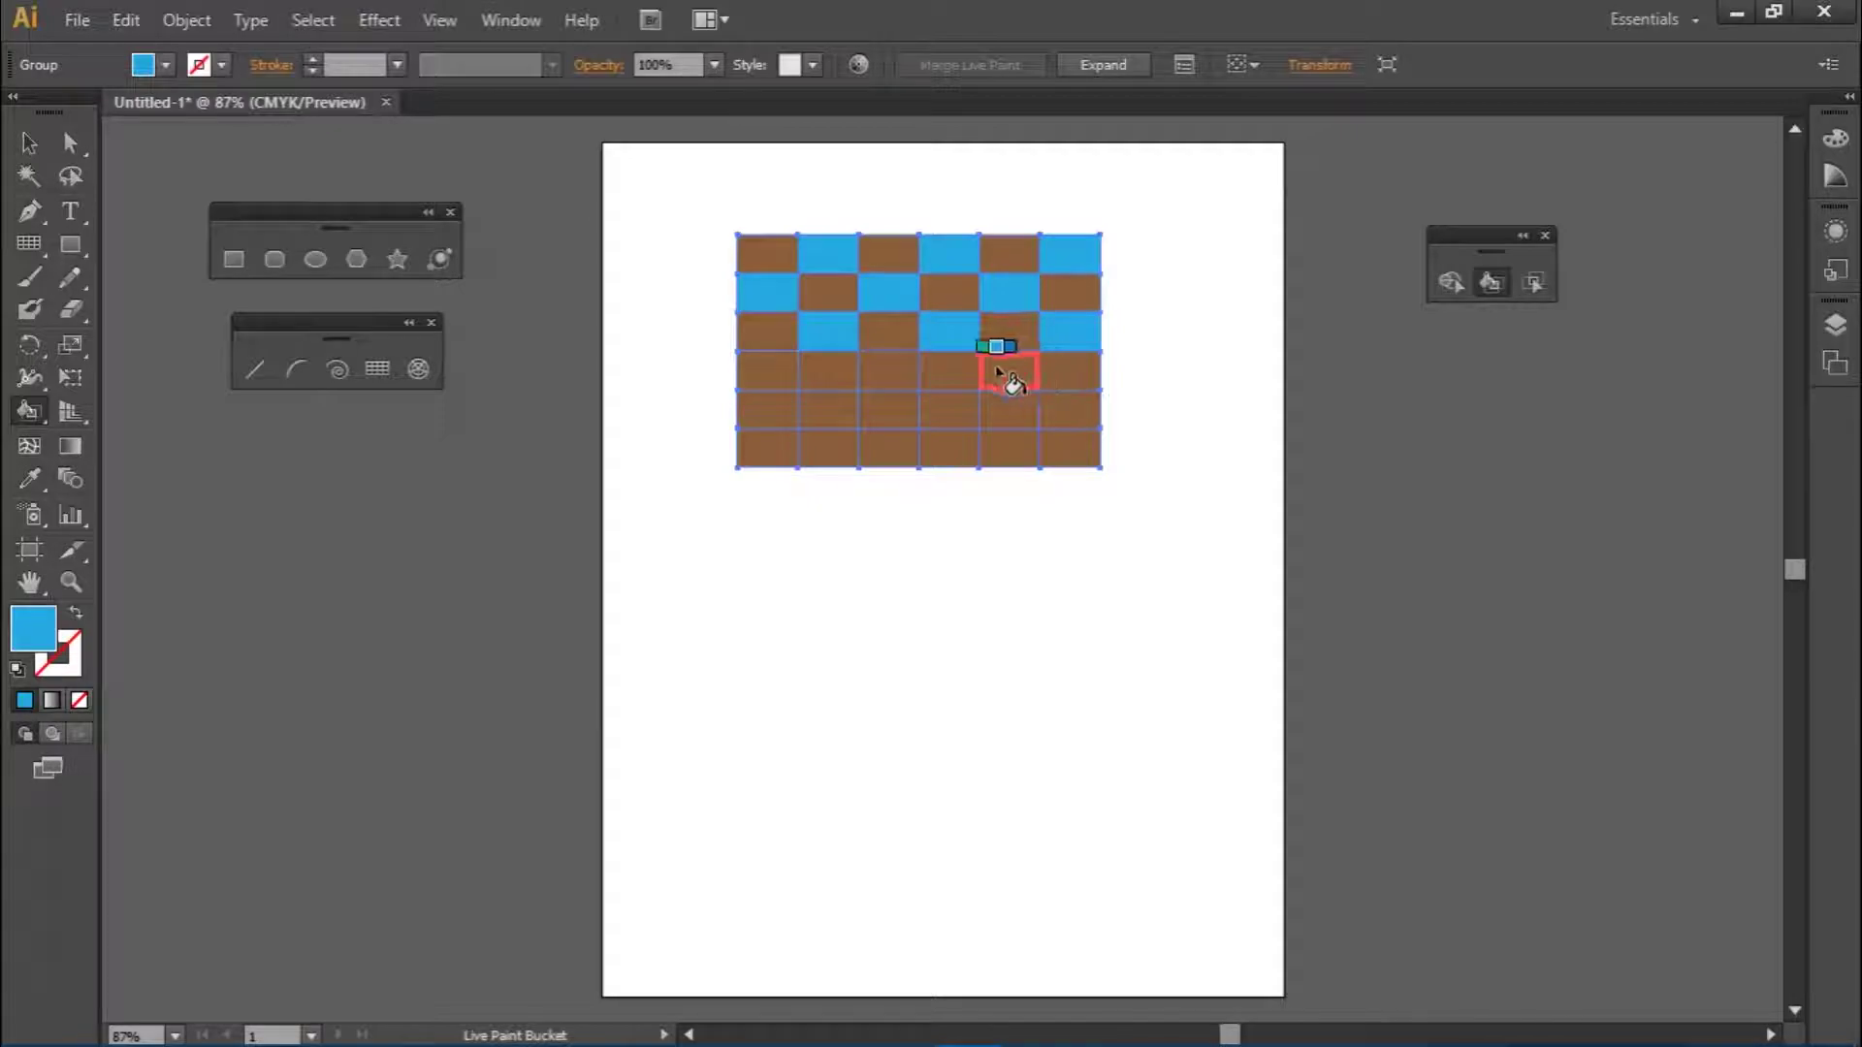
- Undo a mistaken fill and paint alternating cells in rows four to six blue
right_click(851, 371)
left_click(893, 378)
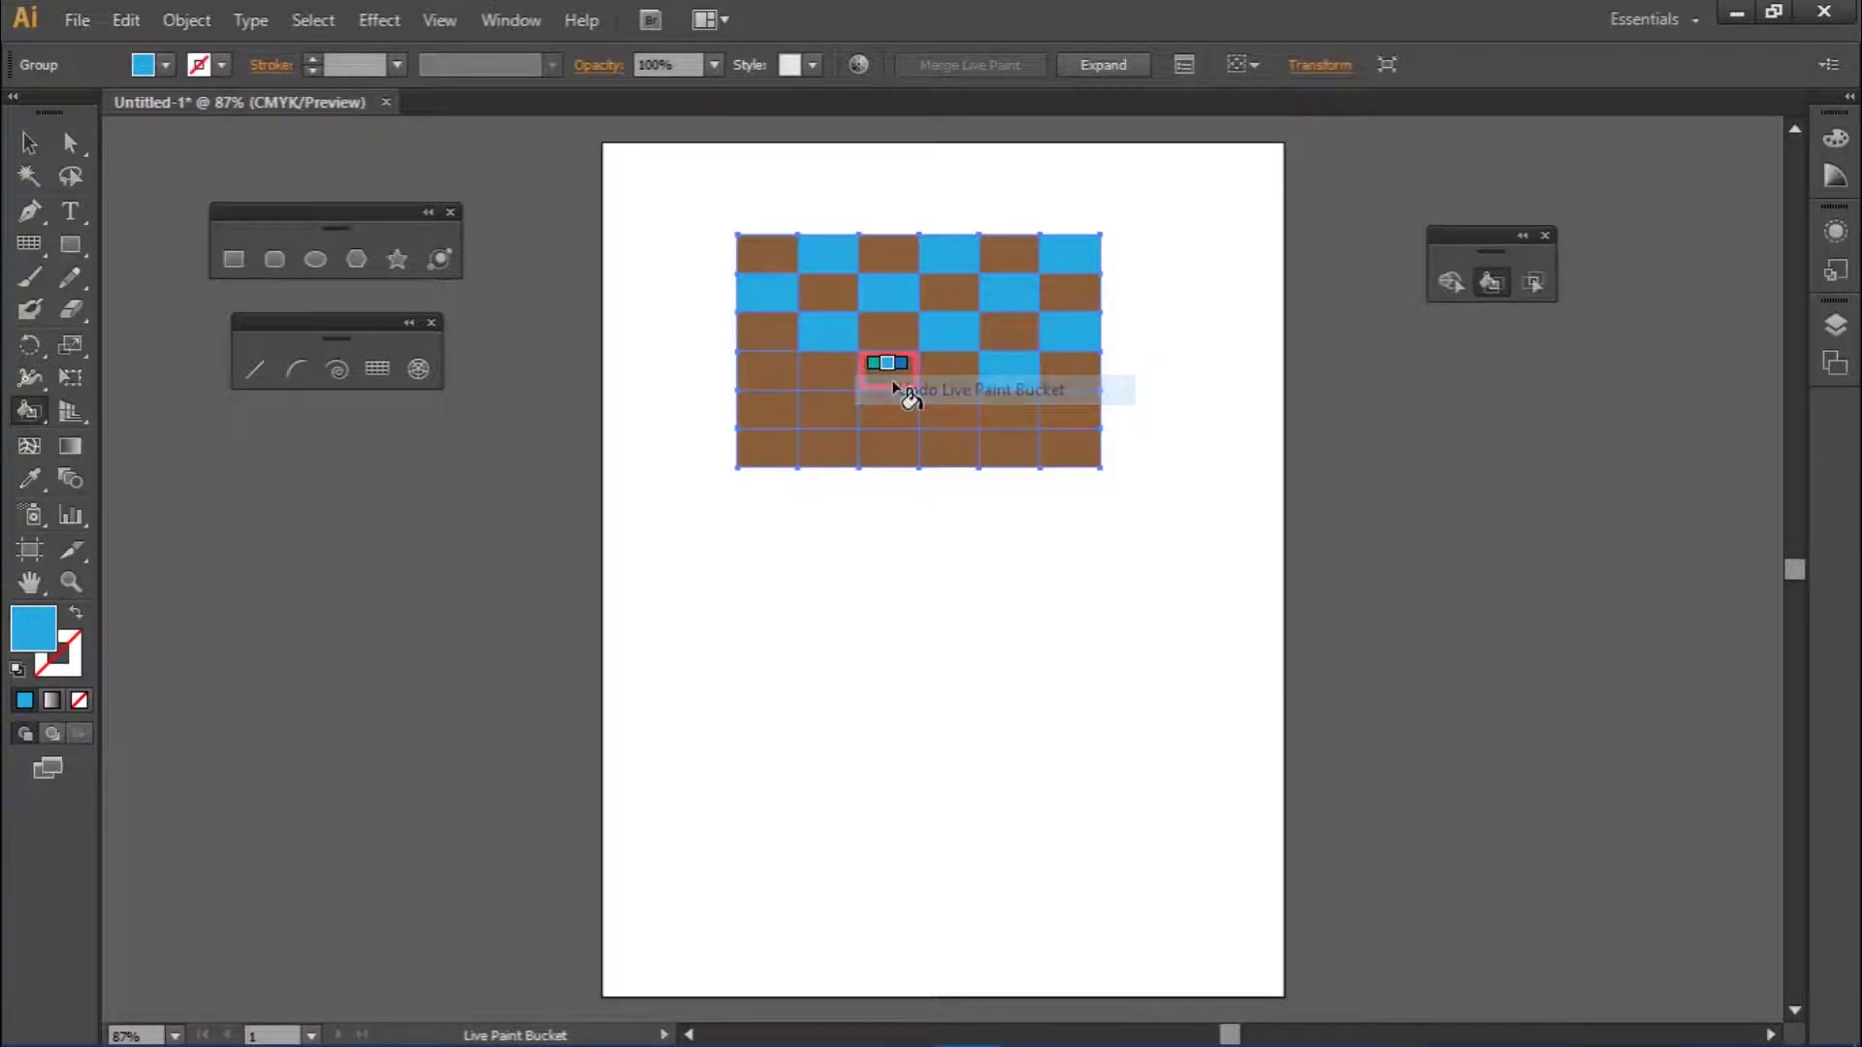
left_click(890, 378)
left_click(764, 369)
left_click(820, 406)
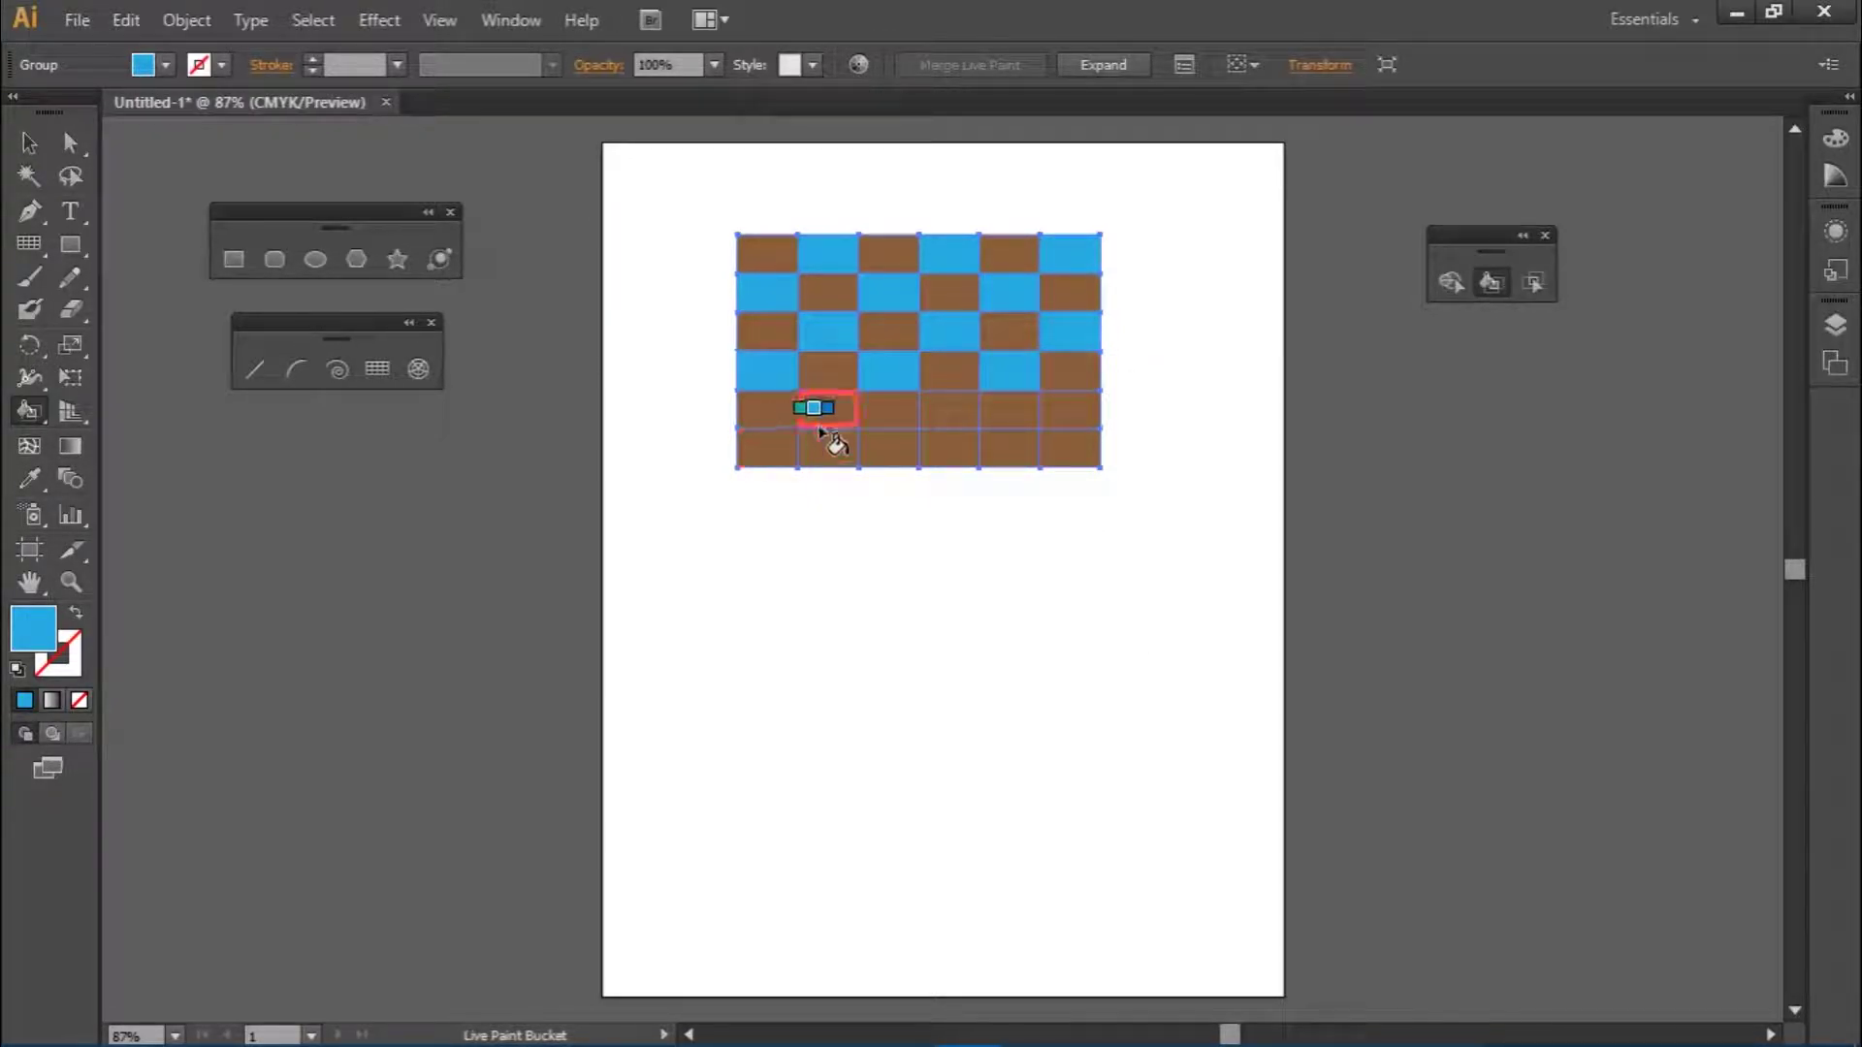
left_click(960, 411)
left_click(1069, 408)
left_click(1008, 448)
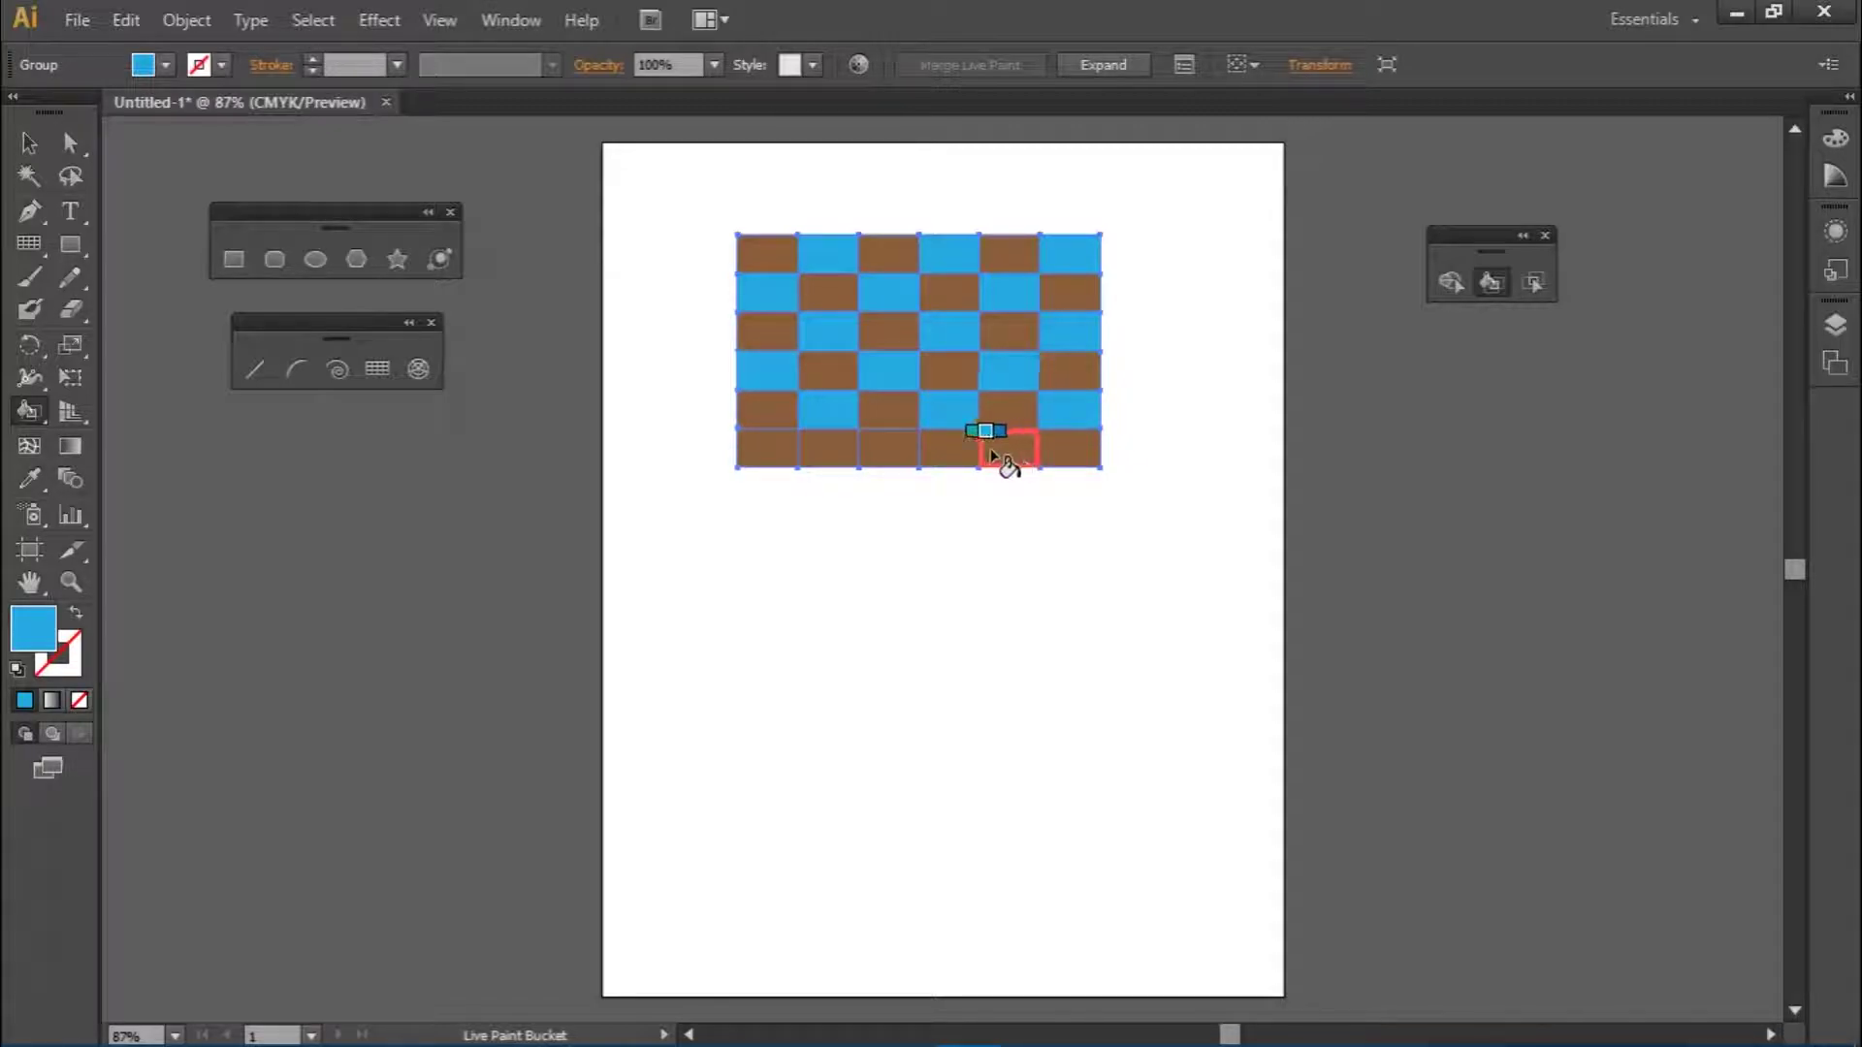
left_click(761, 448)
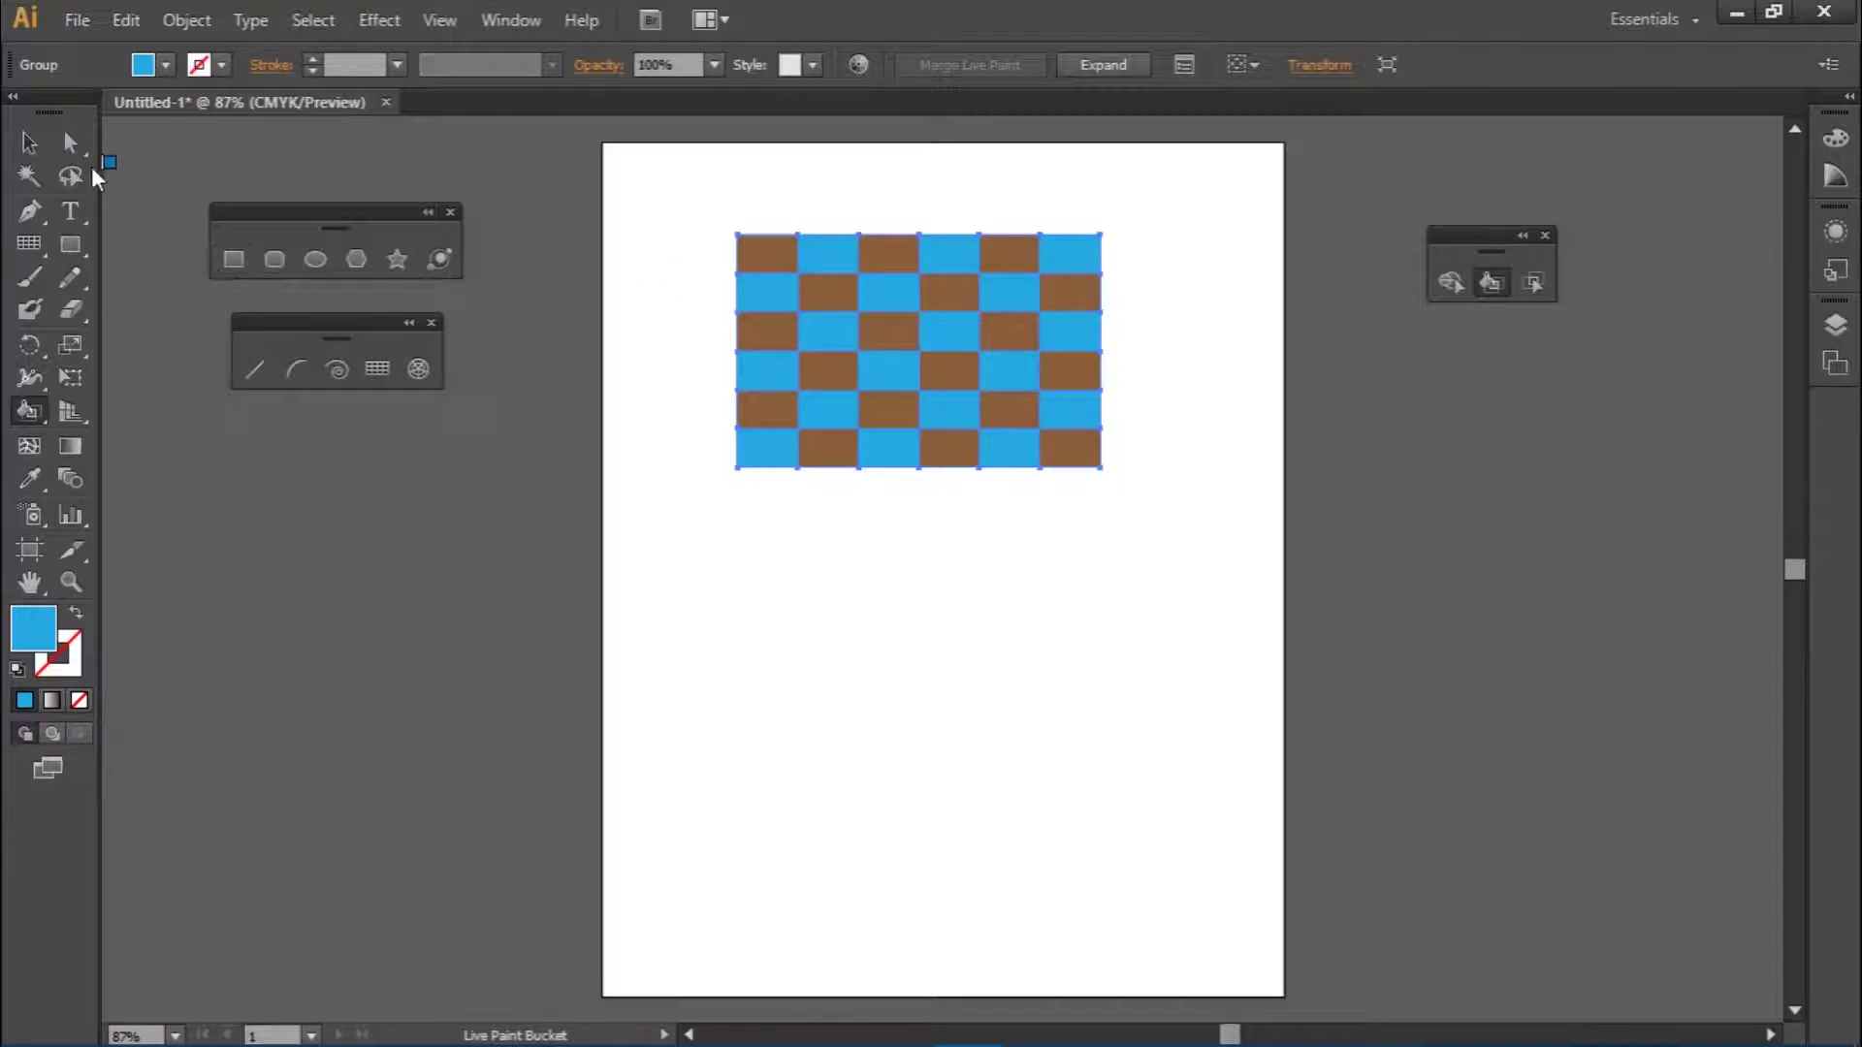
- Apply a Free Transform perspective distort to the checkerboard, widening its bottom edge
left_click(29, 151)
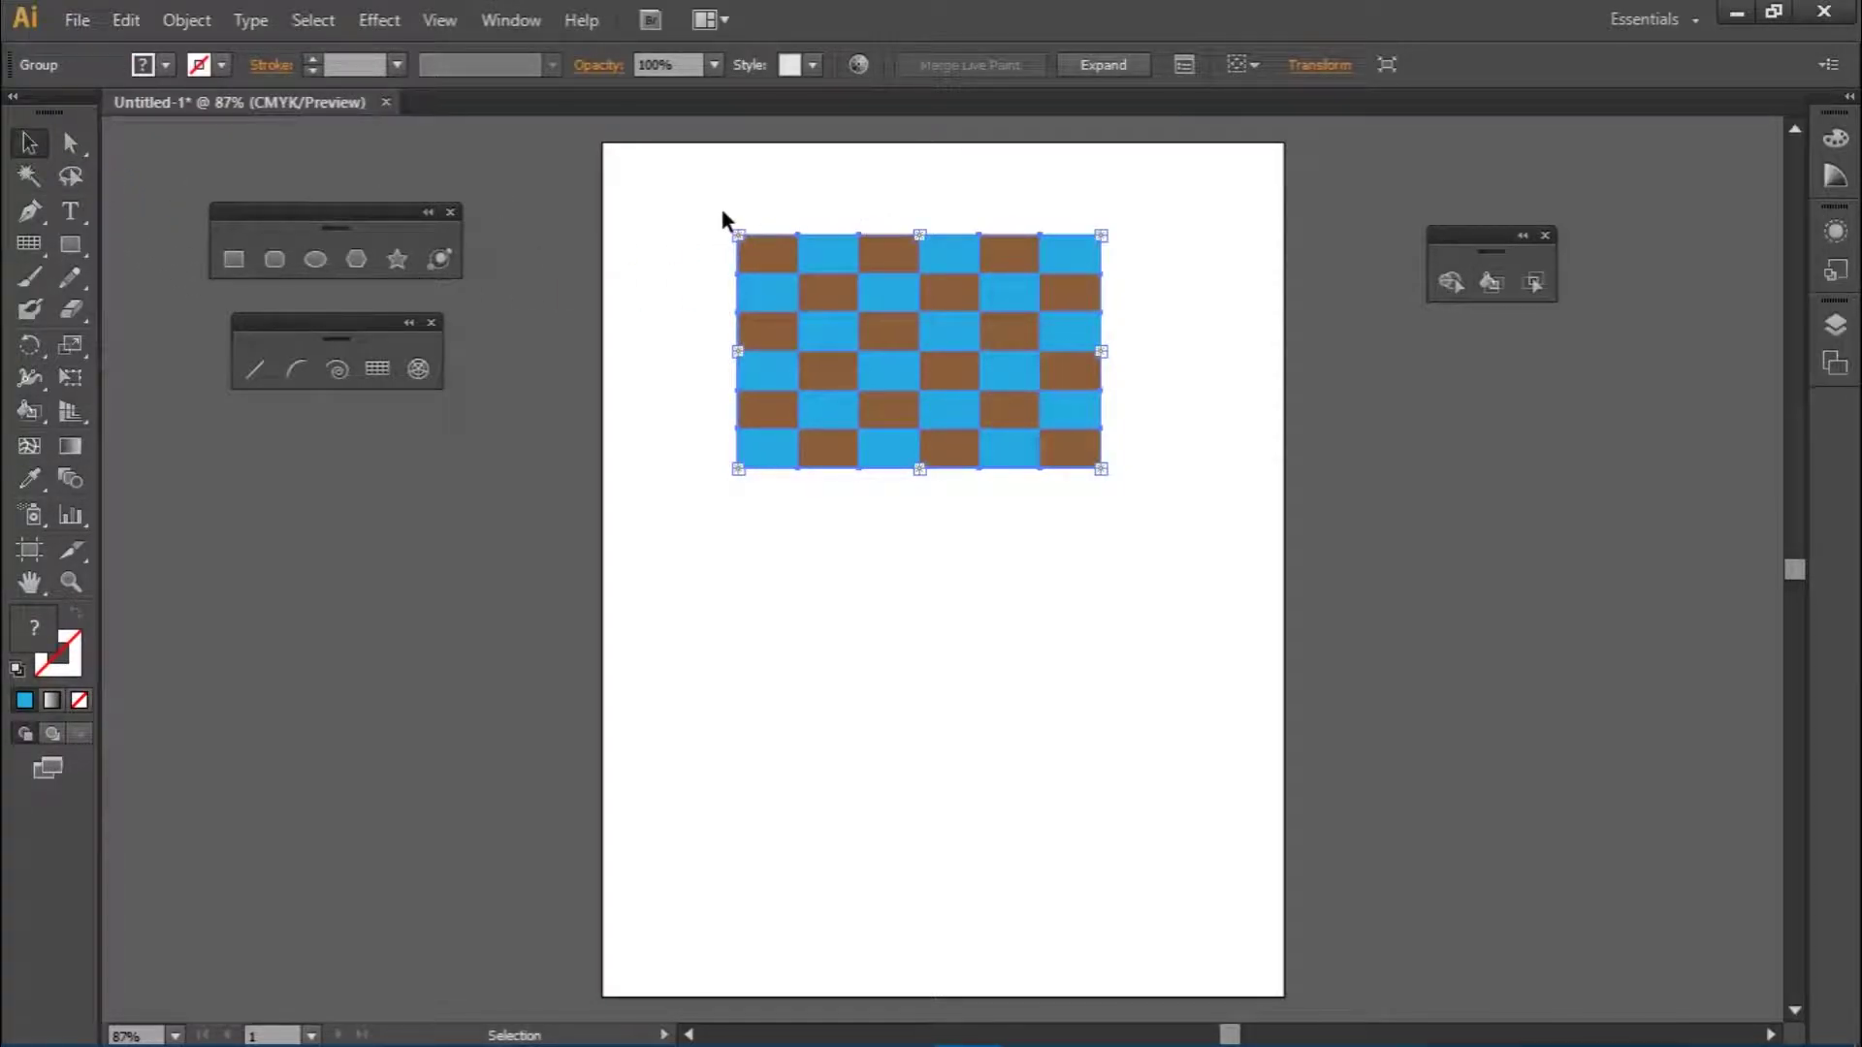
left_click(75, 381)
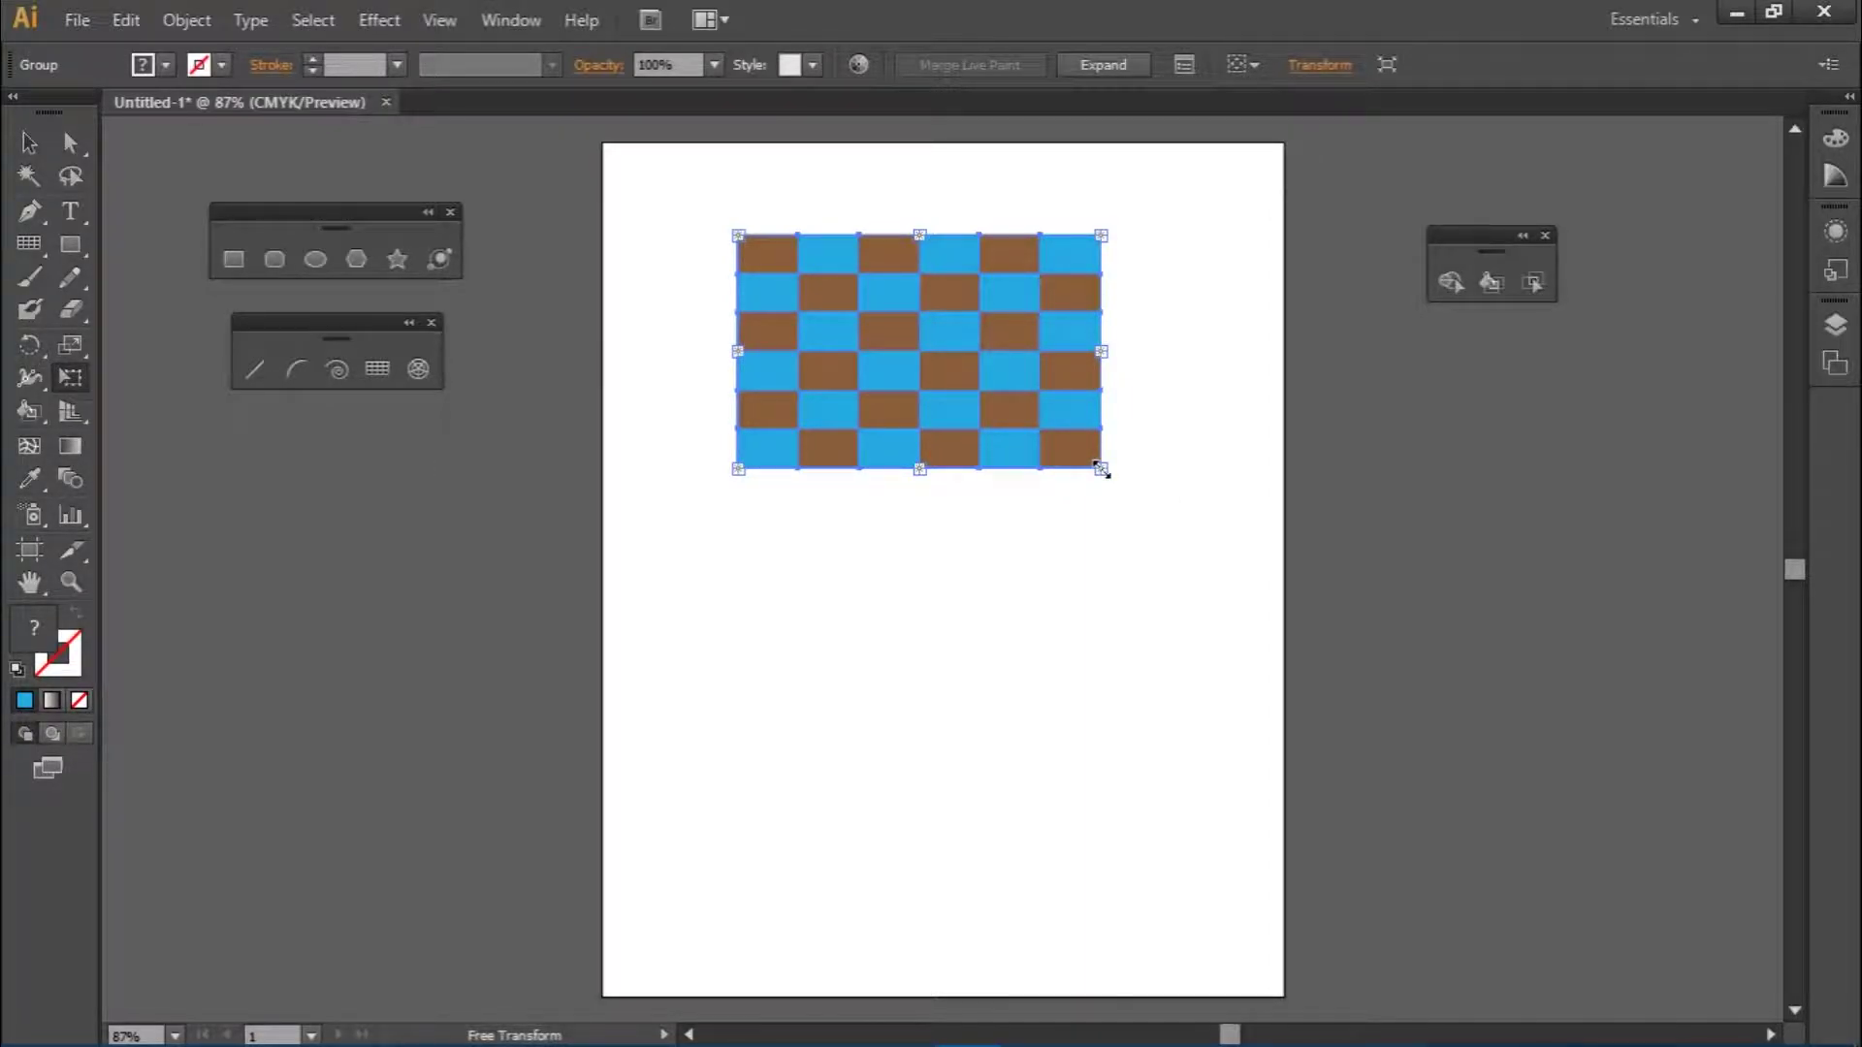
left_click_drag(1101, 472, 1203, 536)
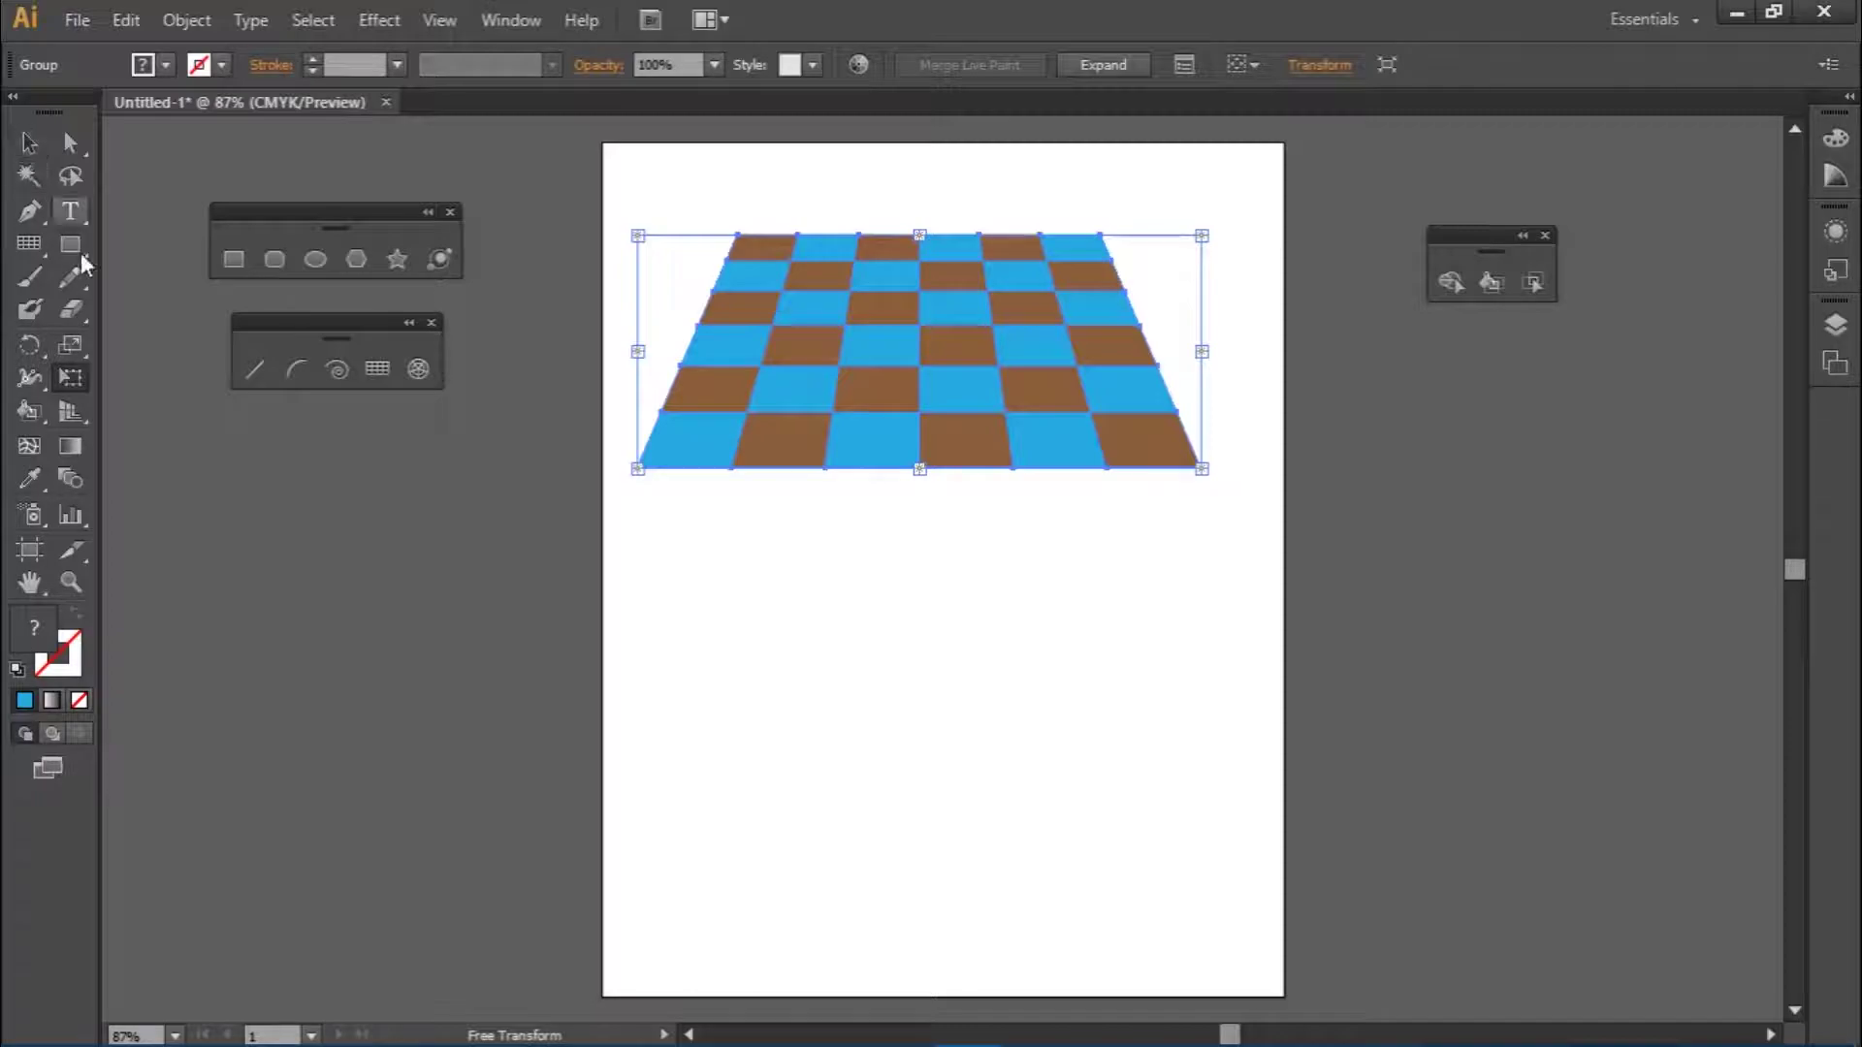
left_click(233, 260)
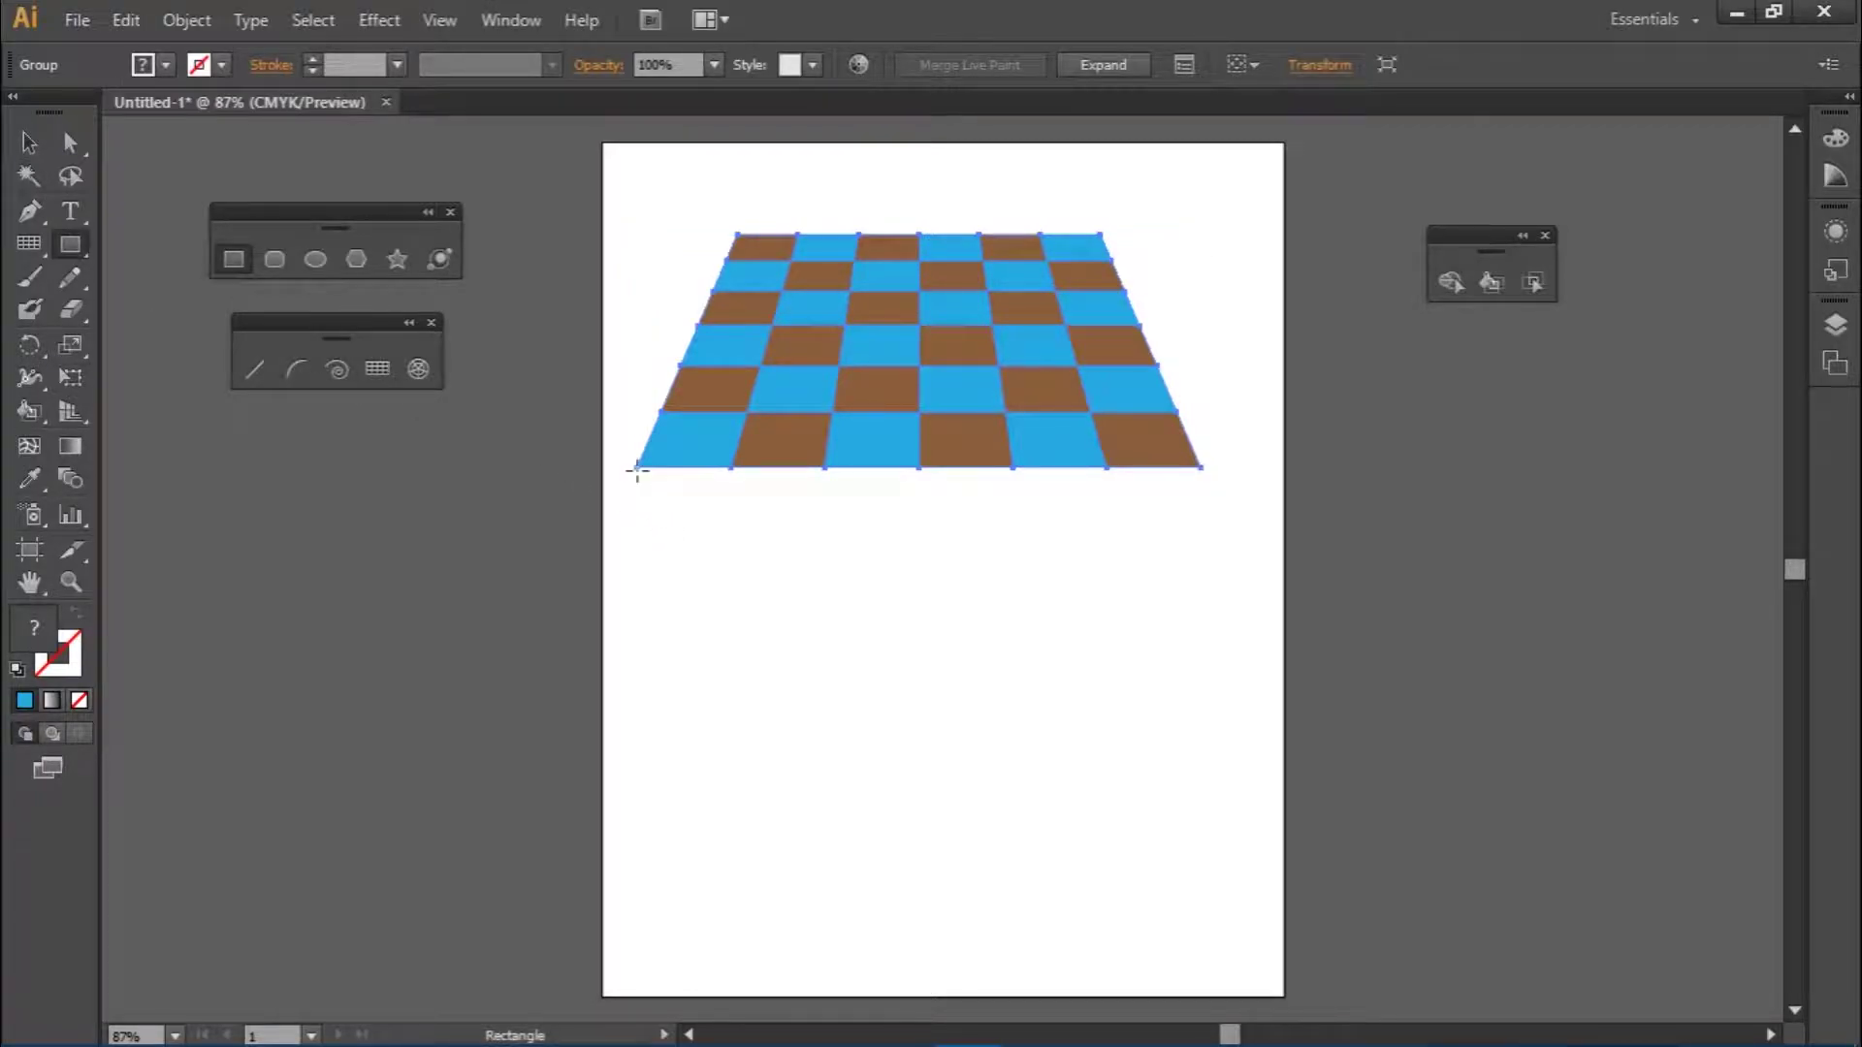
- Draw a thin red-filled rectangle along the checkerboard's bottom edge, then deselect it
left_click_drag(640, 469, 1199, 497)
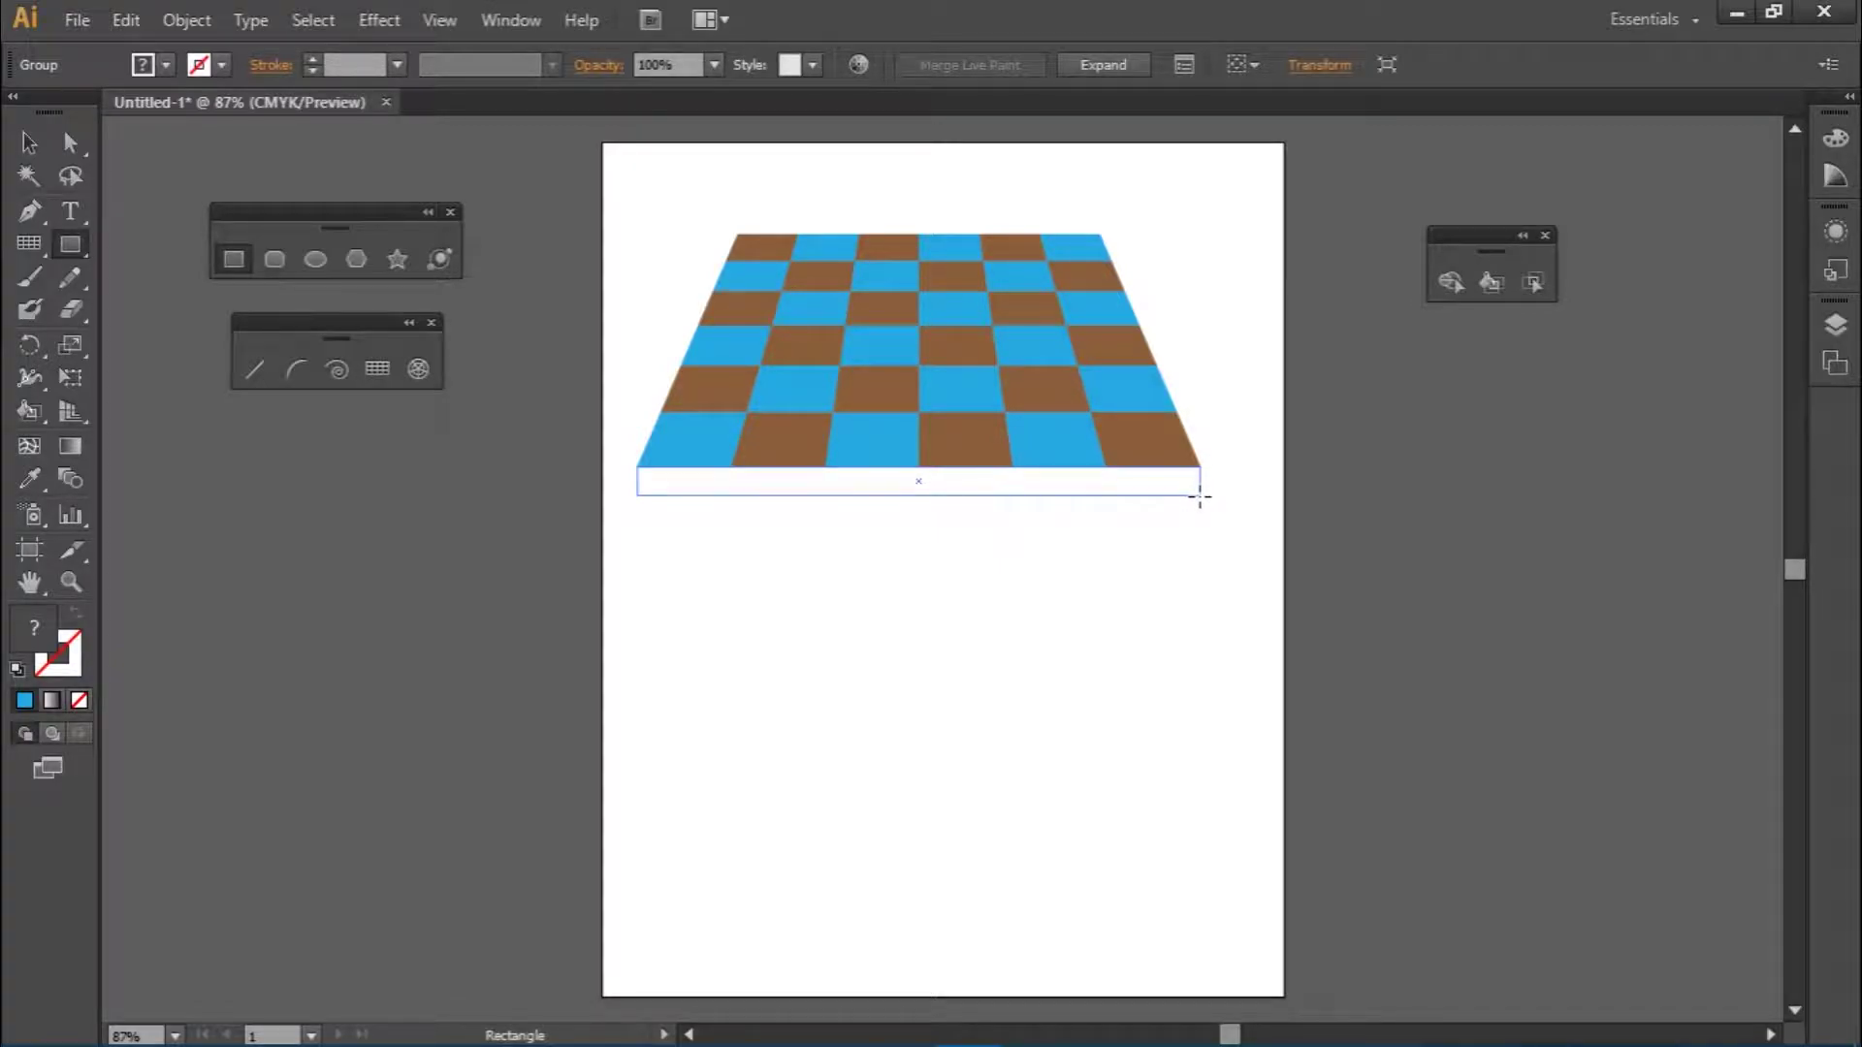
left_click_drag(1200, 497, 1200, 497)
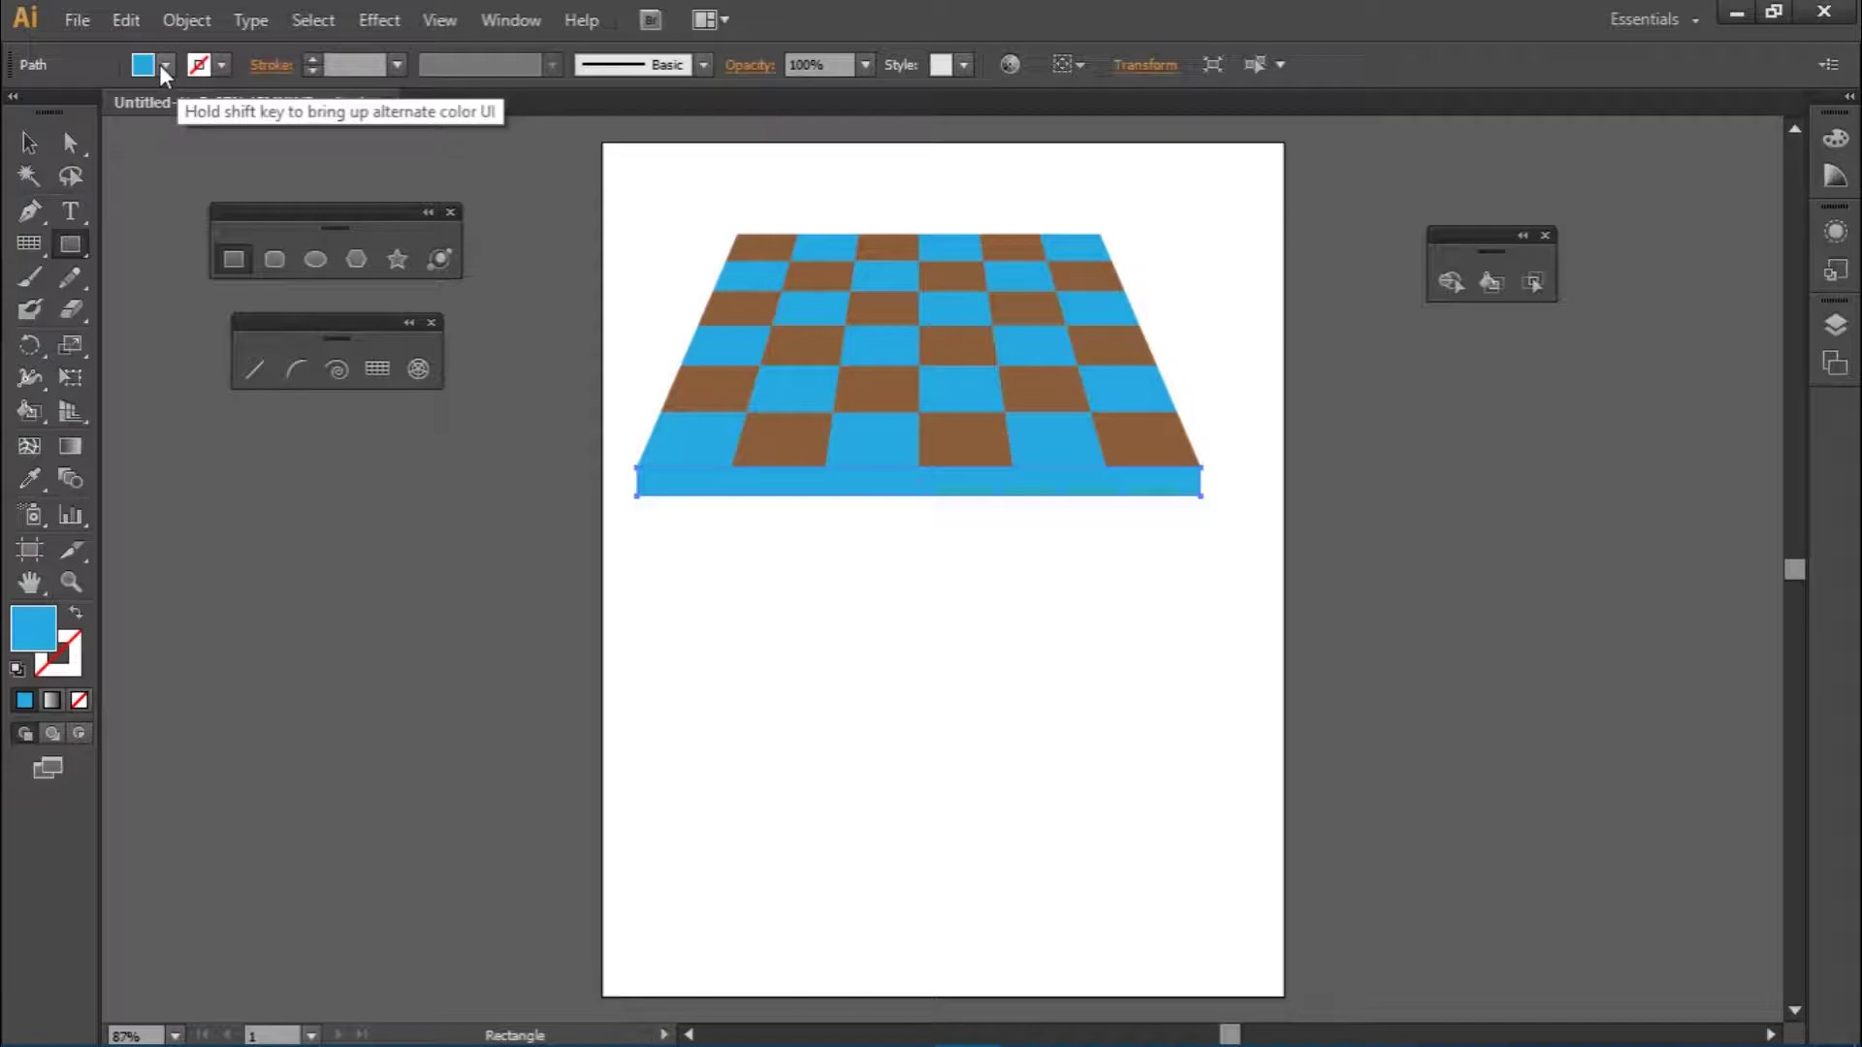
left_click(161, 64)
left_click(96, 113)
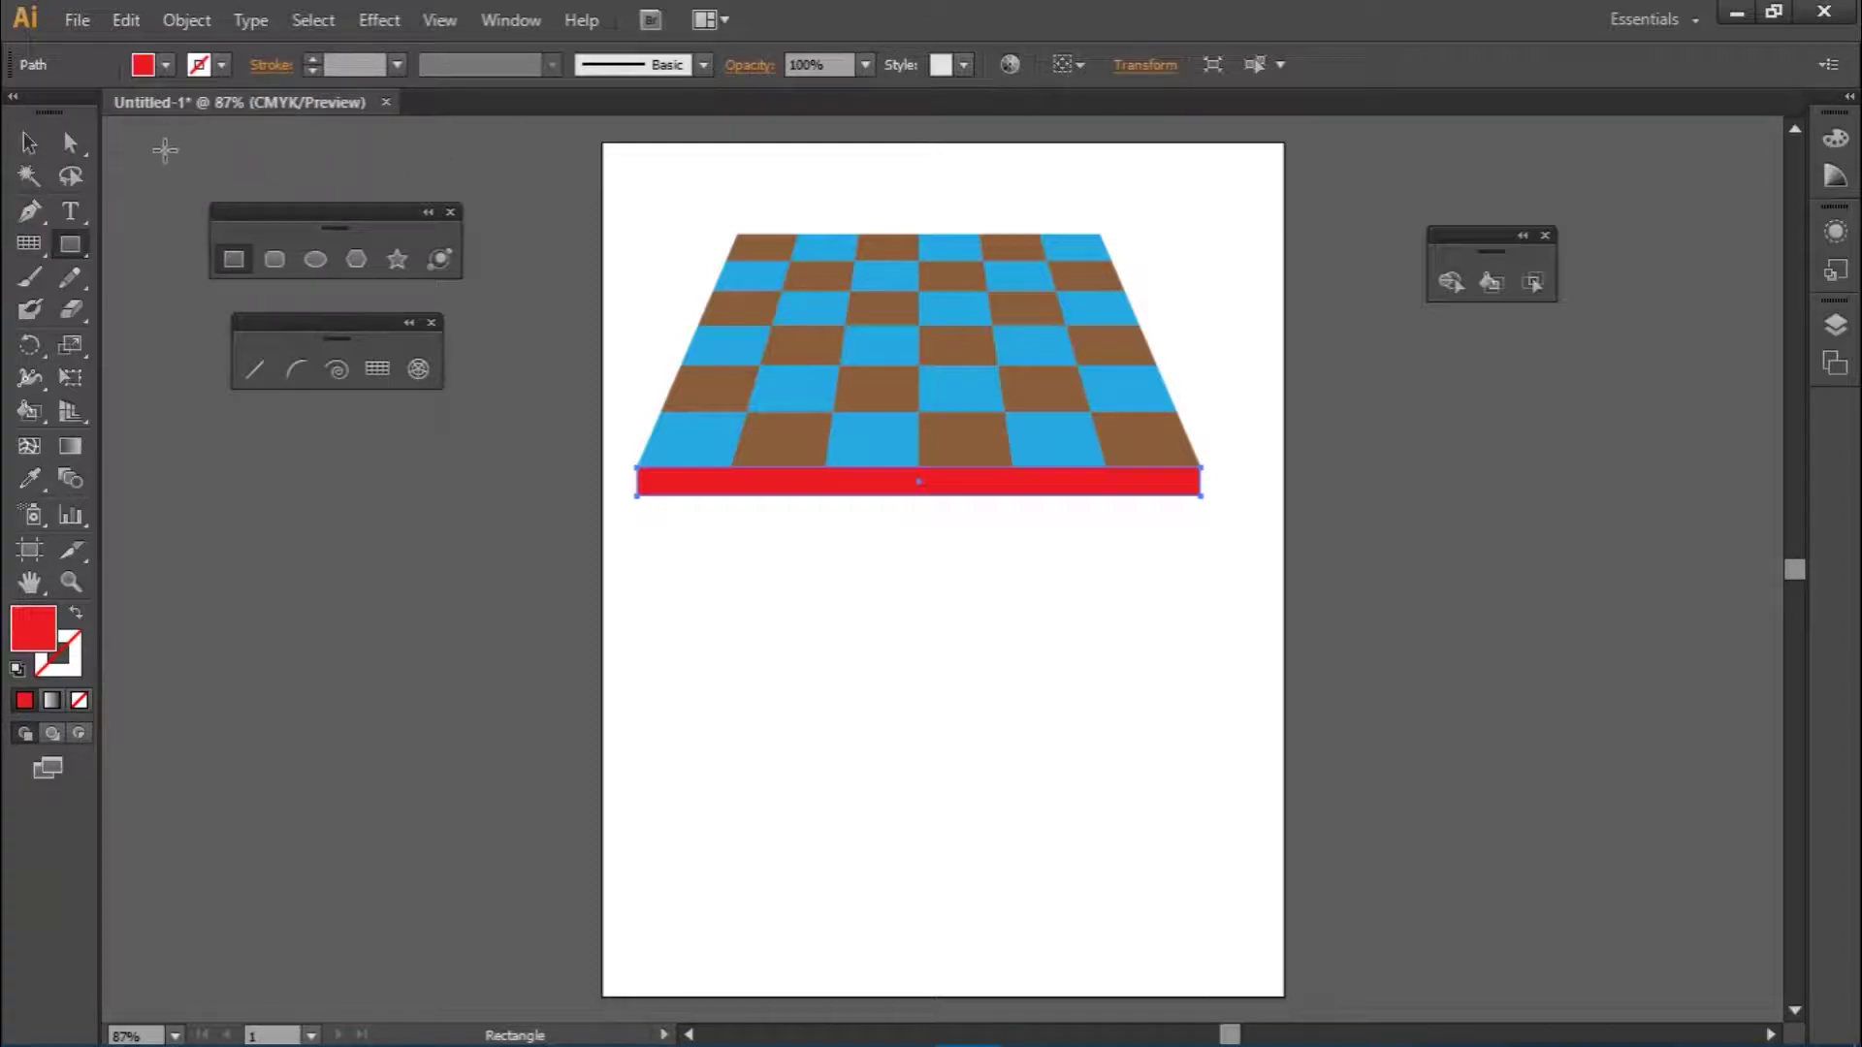
left_click(25, 147)
left_click(527, 405)
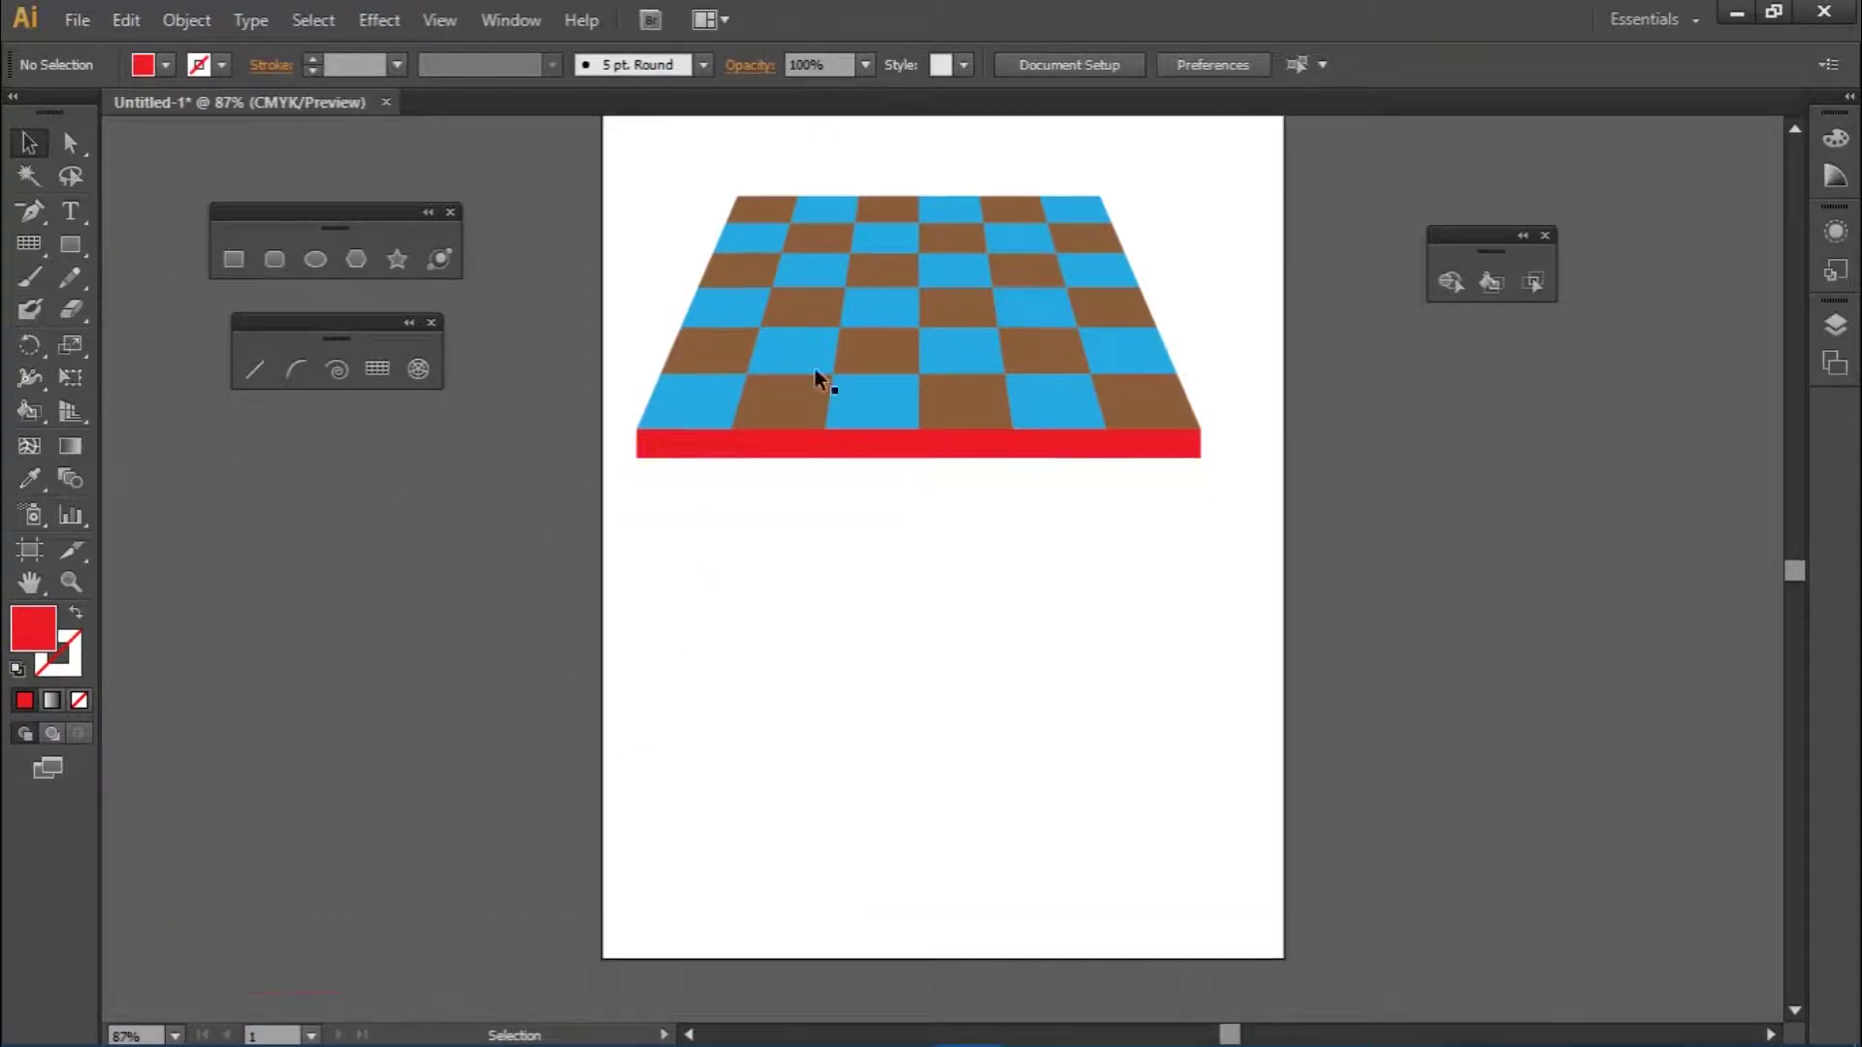
- Drag out a second 6×6 rectangular grid below the first floor
key("k")
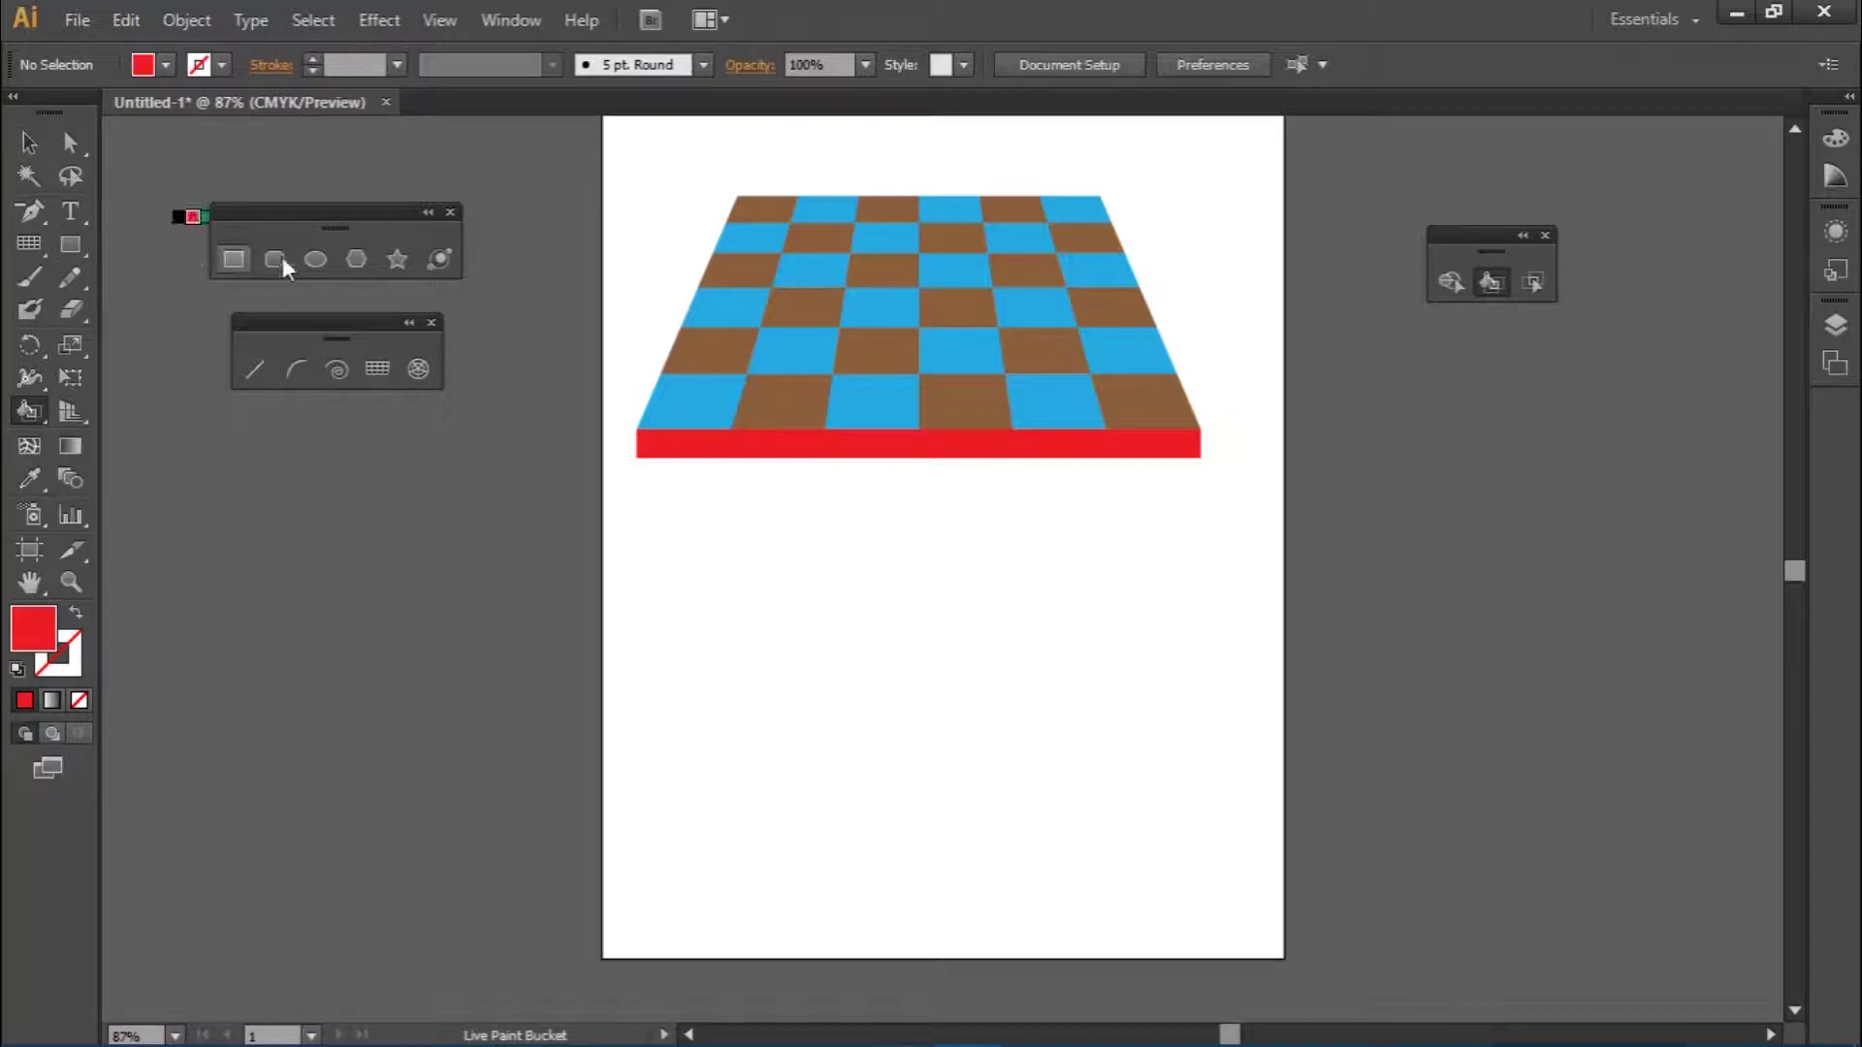
left_click(376, 368)
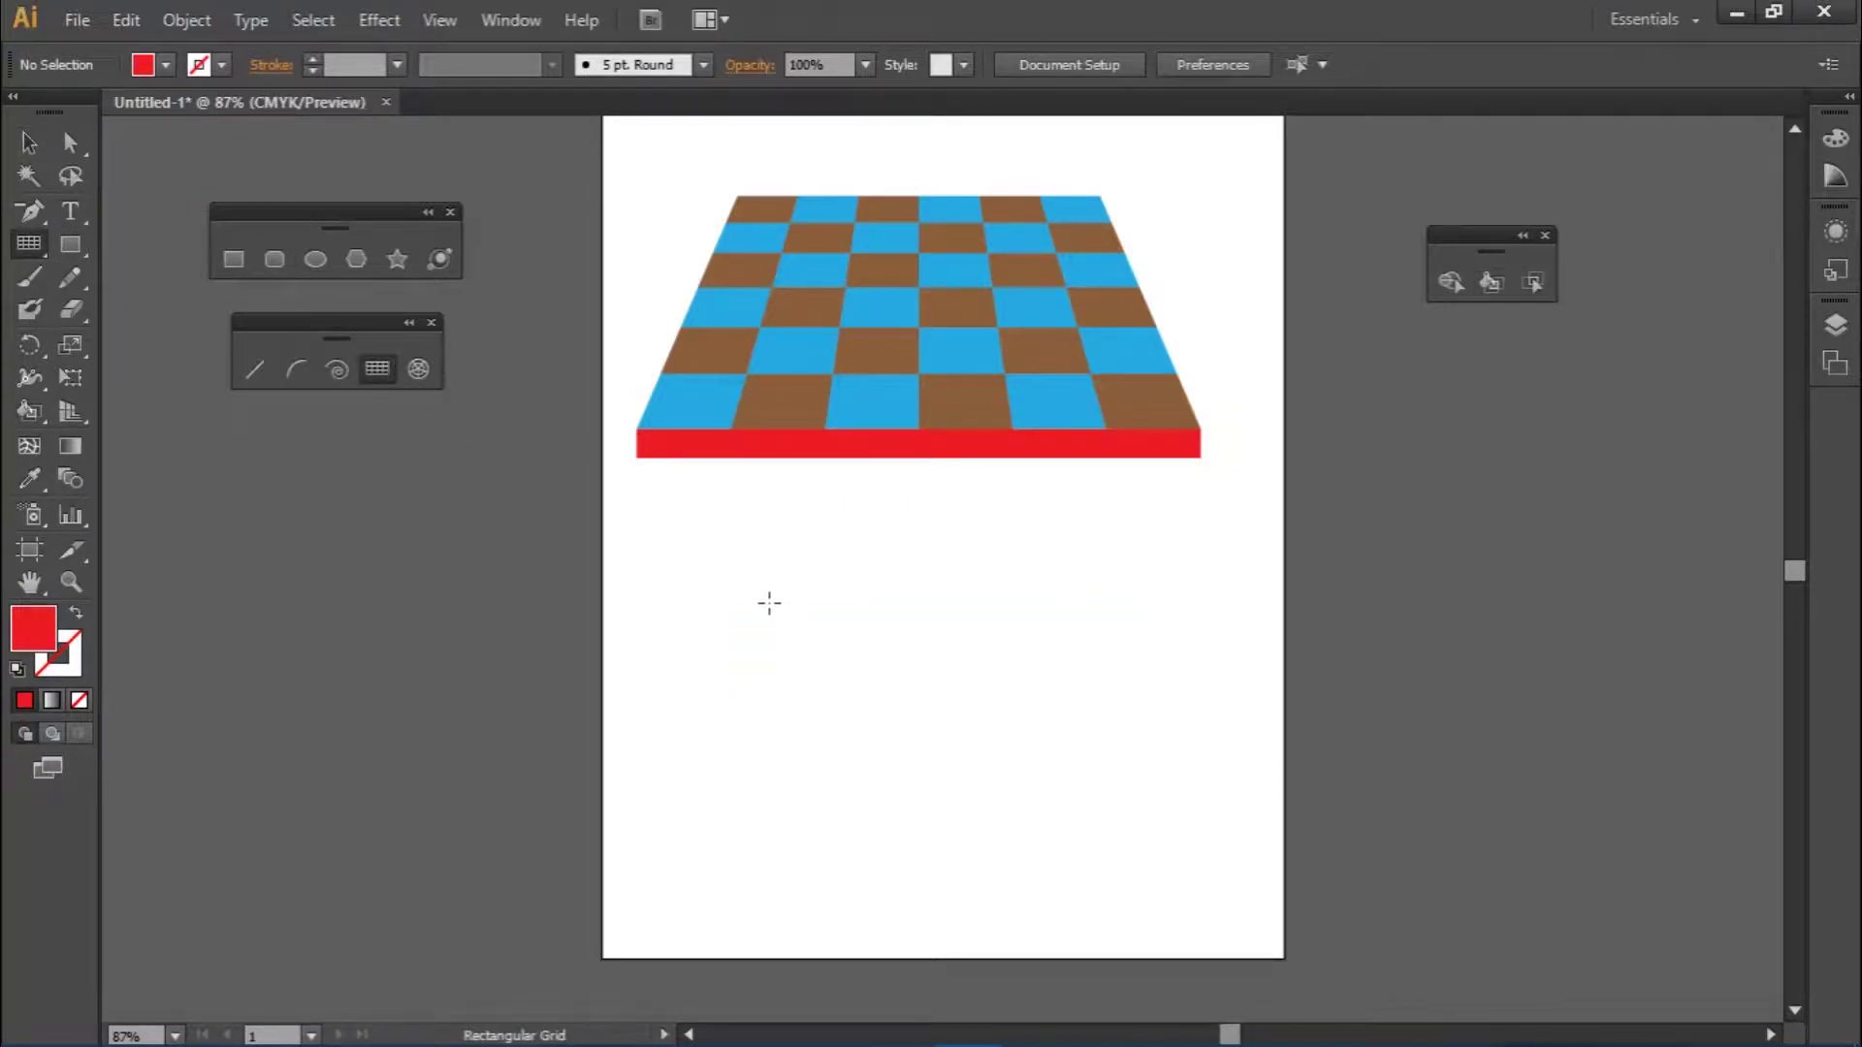
mouse_move(732, 607)
left_mouse_down()
mouse_move(1133, 793)
mouse_move(1118, 822)
left_mouse_up()
- Set the new grid's fill to the blue swatch
left_click(167, 64)
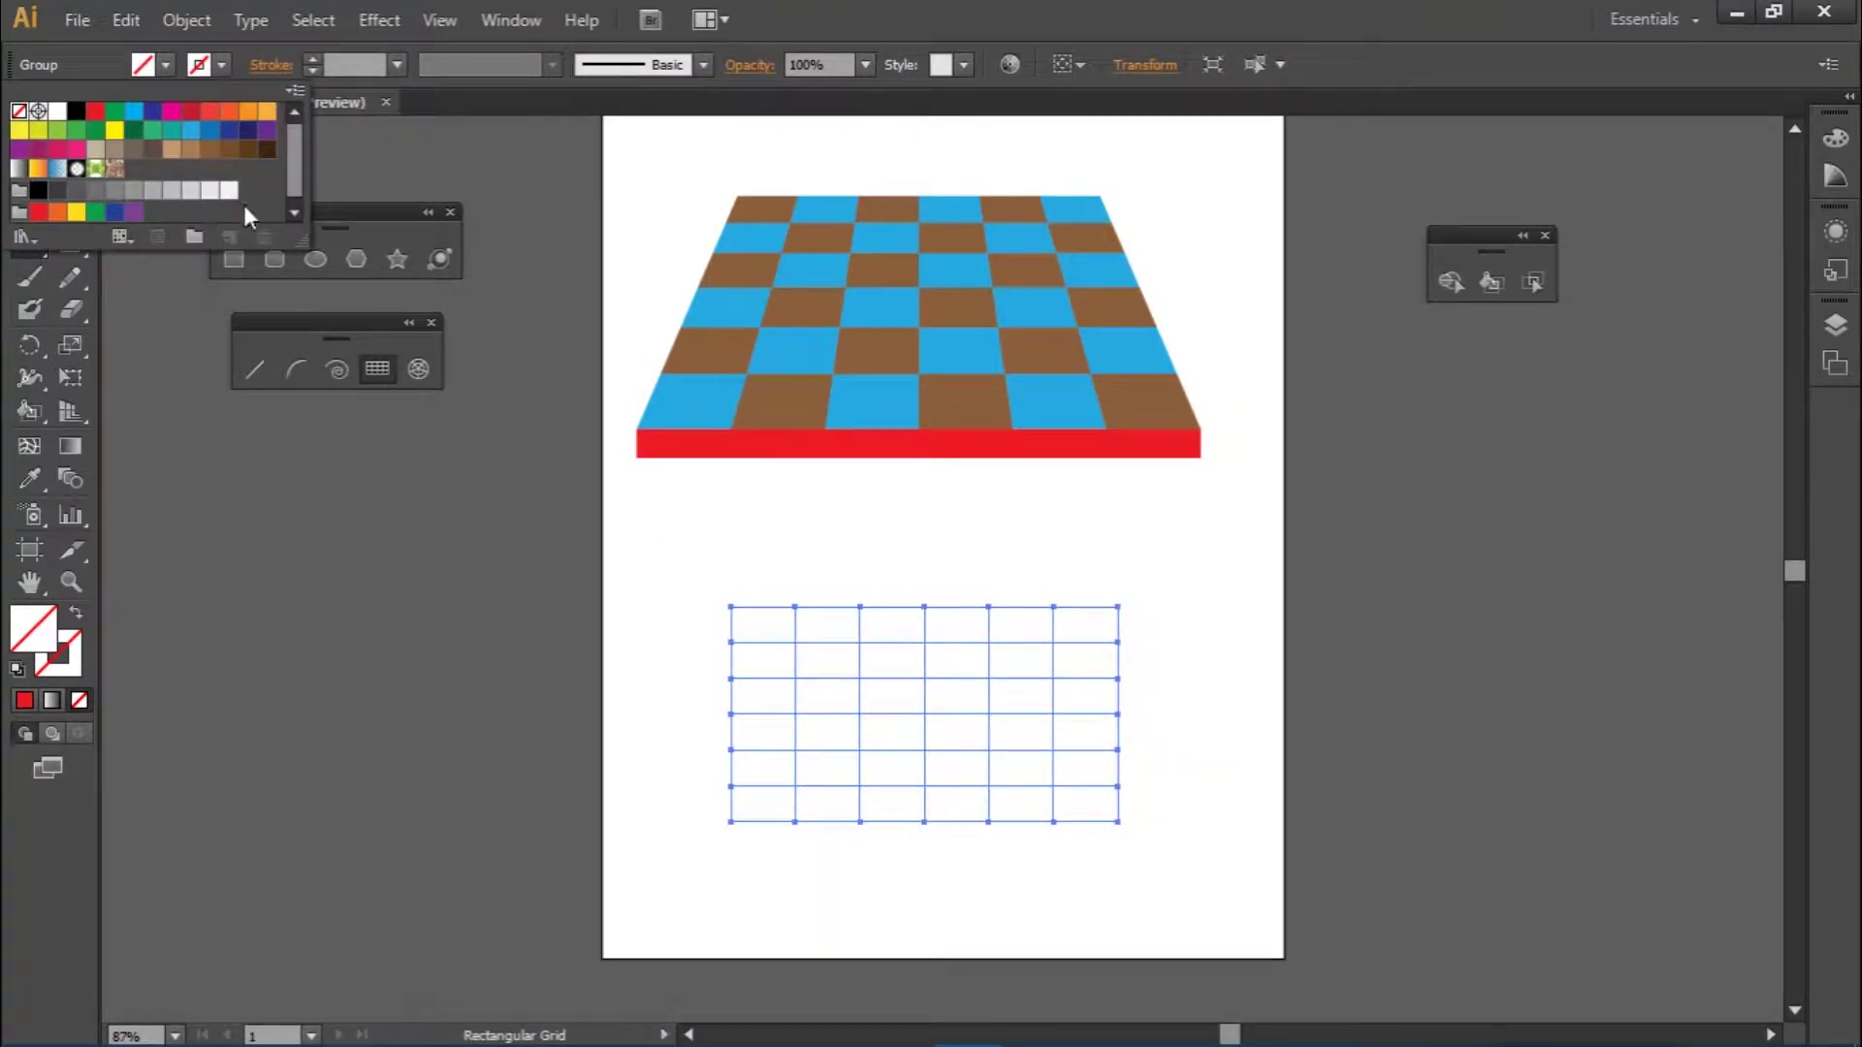
left_click(191, 150)
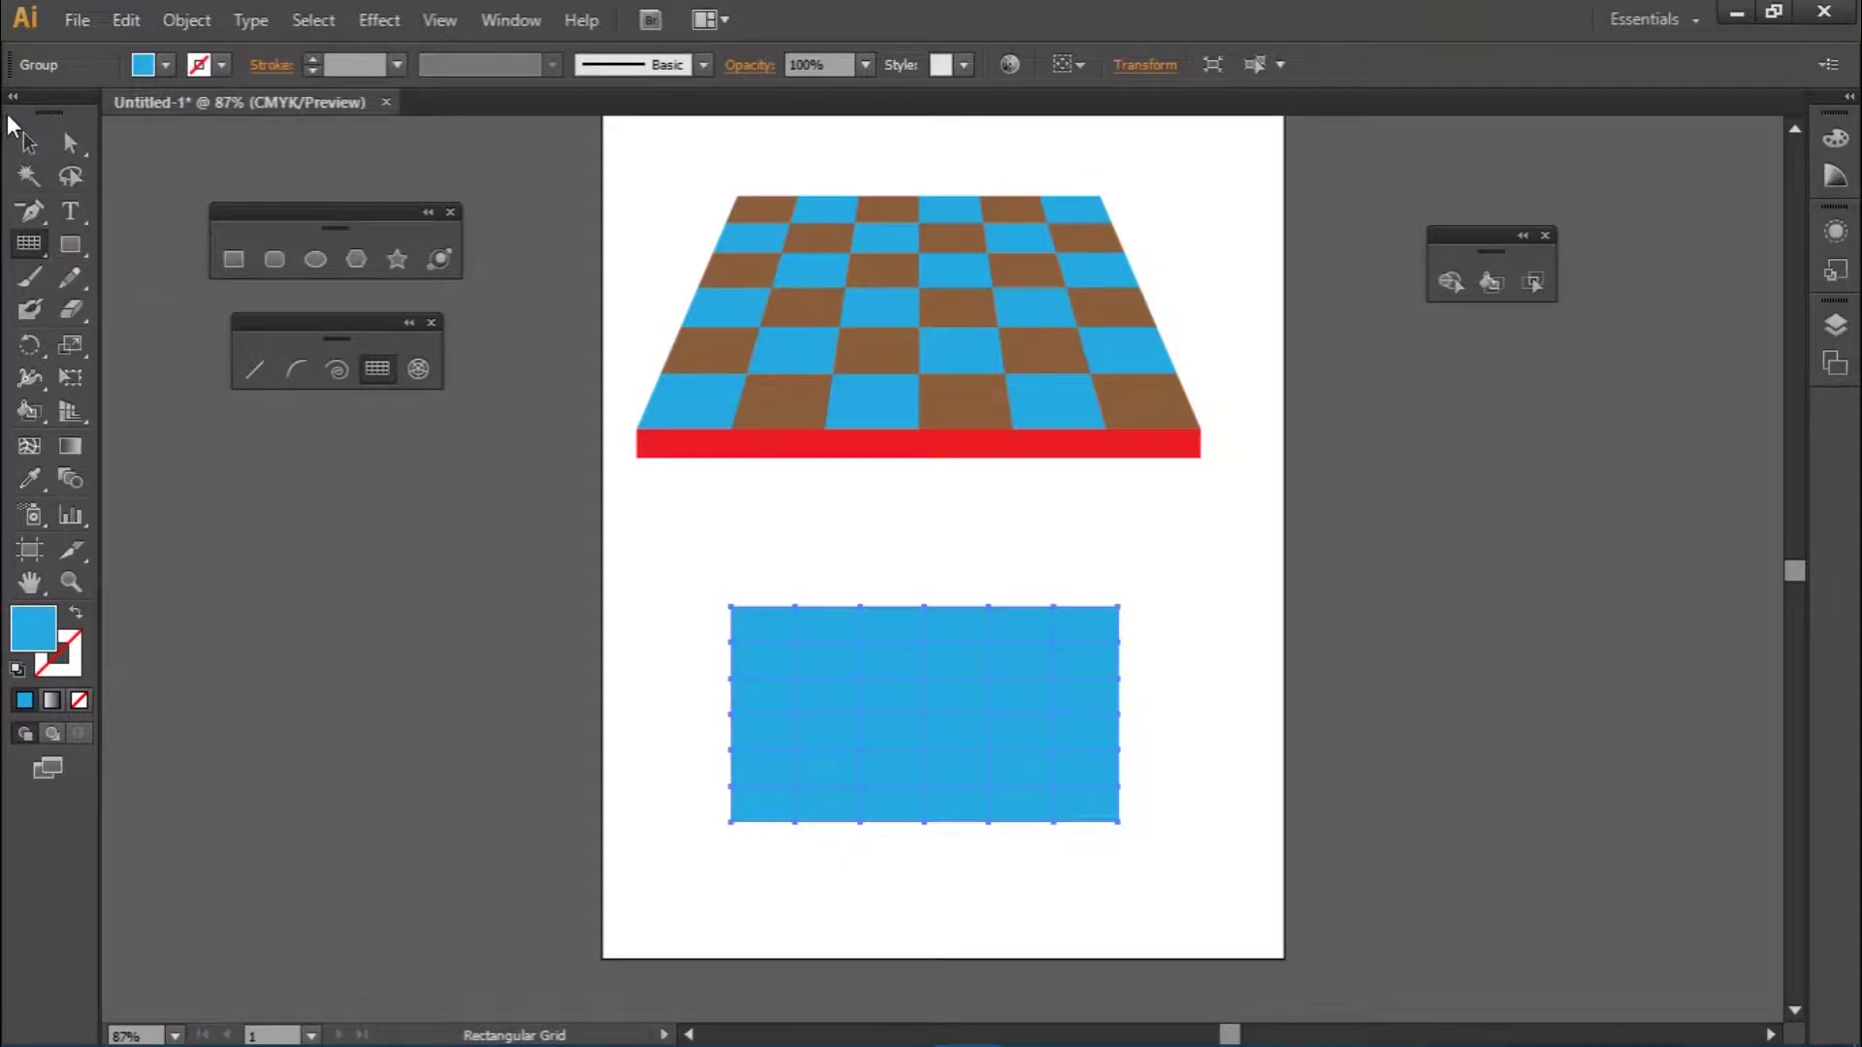
left_click(28, 143)
left_click(1494, 283)
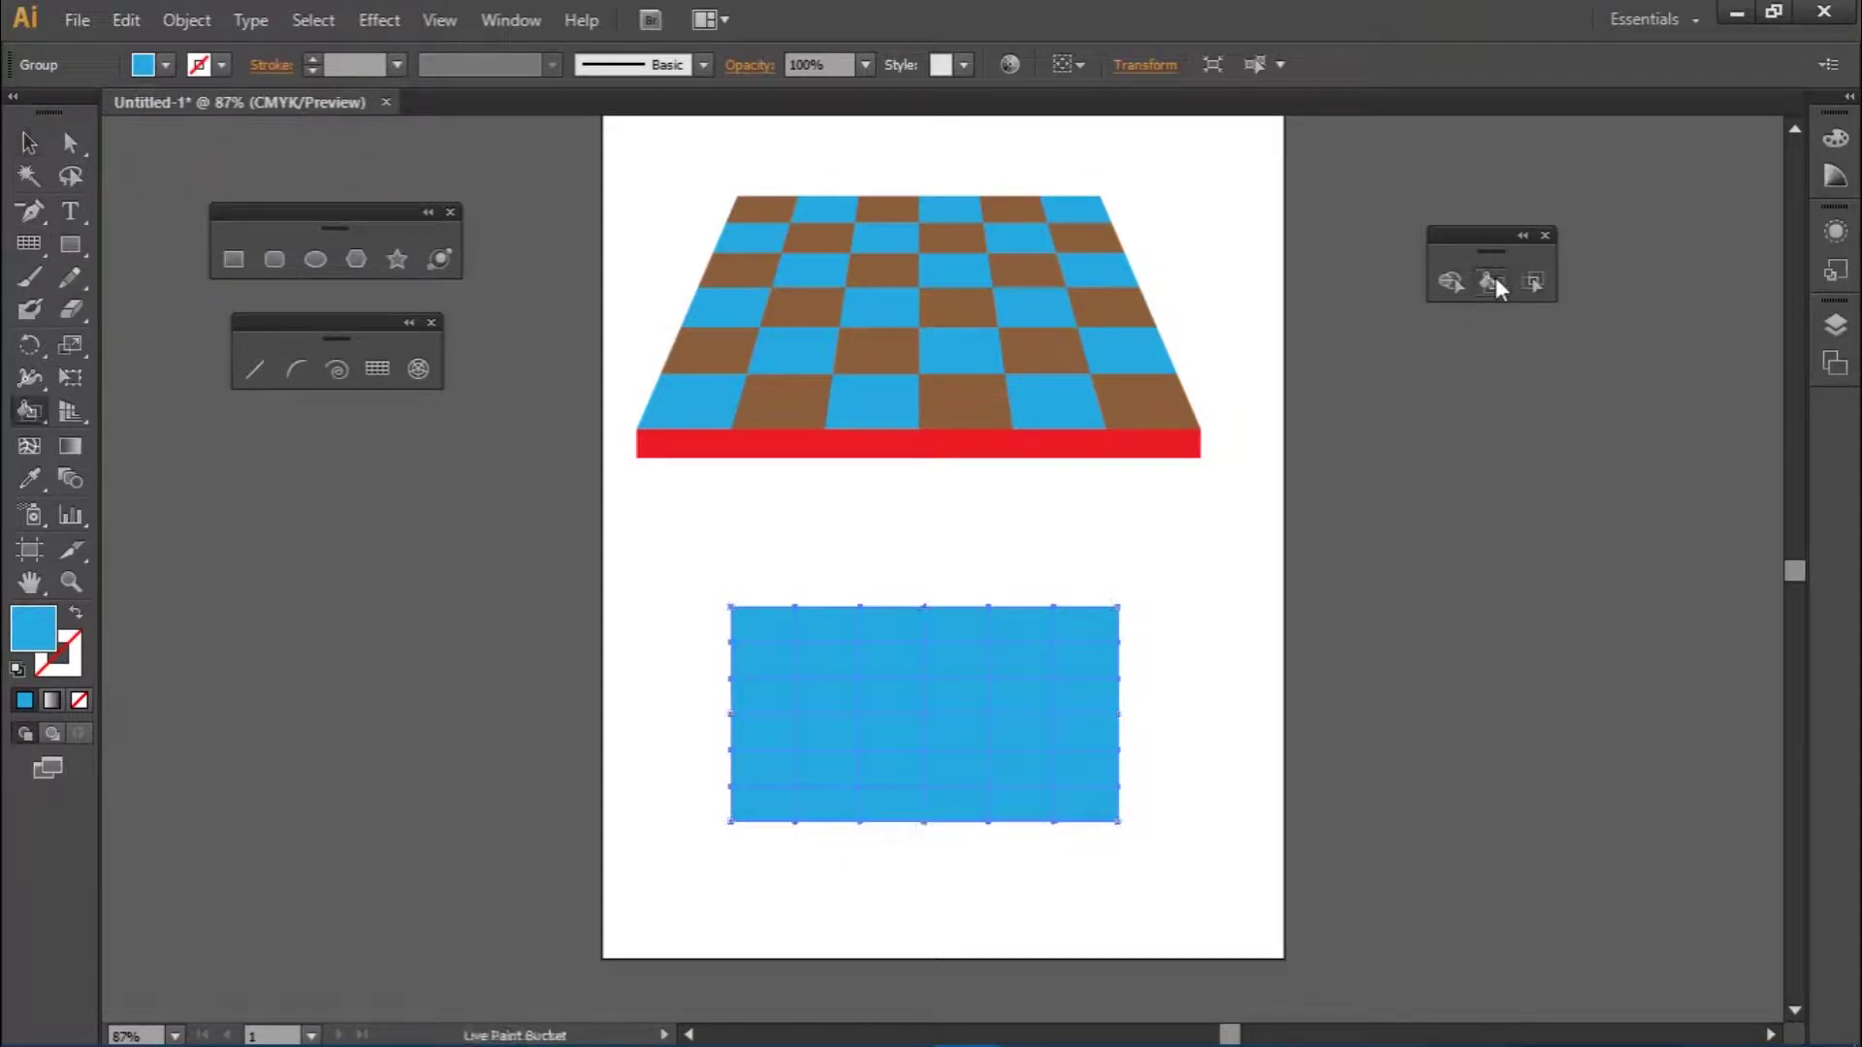
- Make the grid Live Paint and paint alternating cells of rows one and two yellow
left_click(834, 644)
left_click(172, 62)
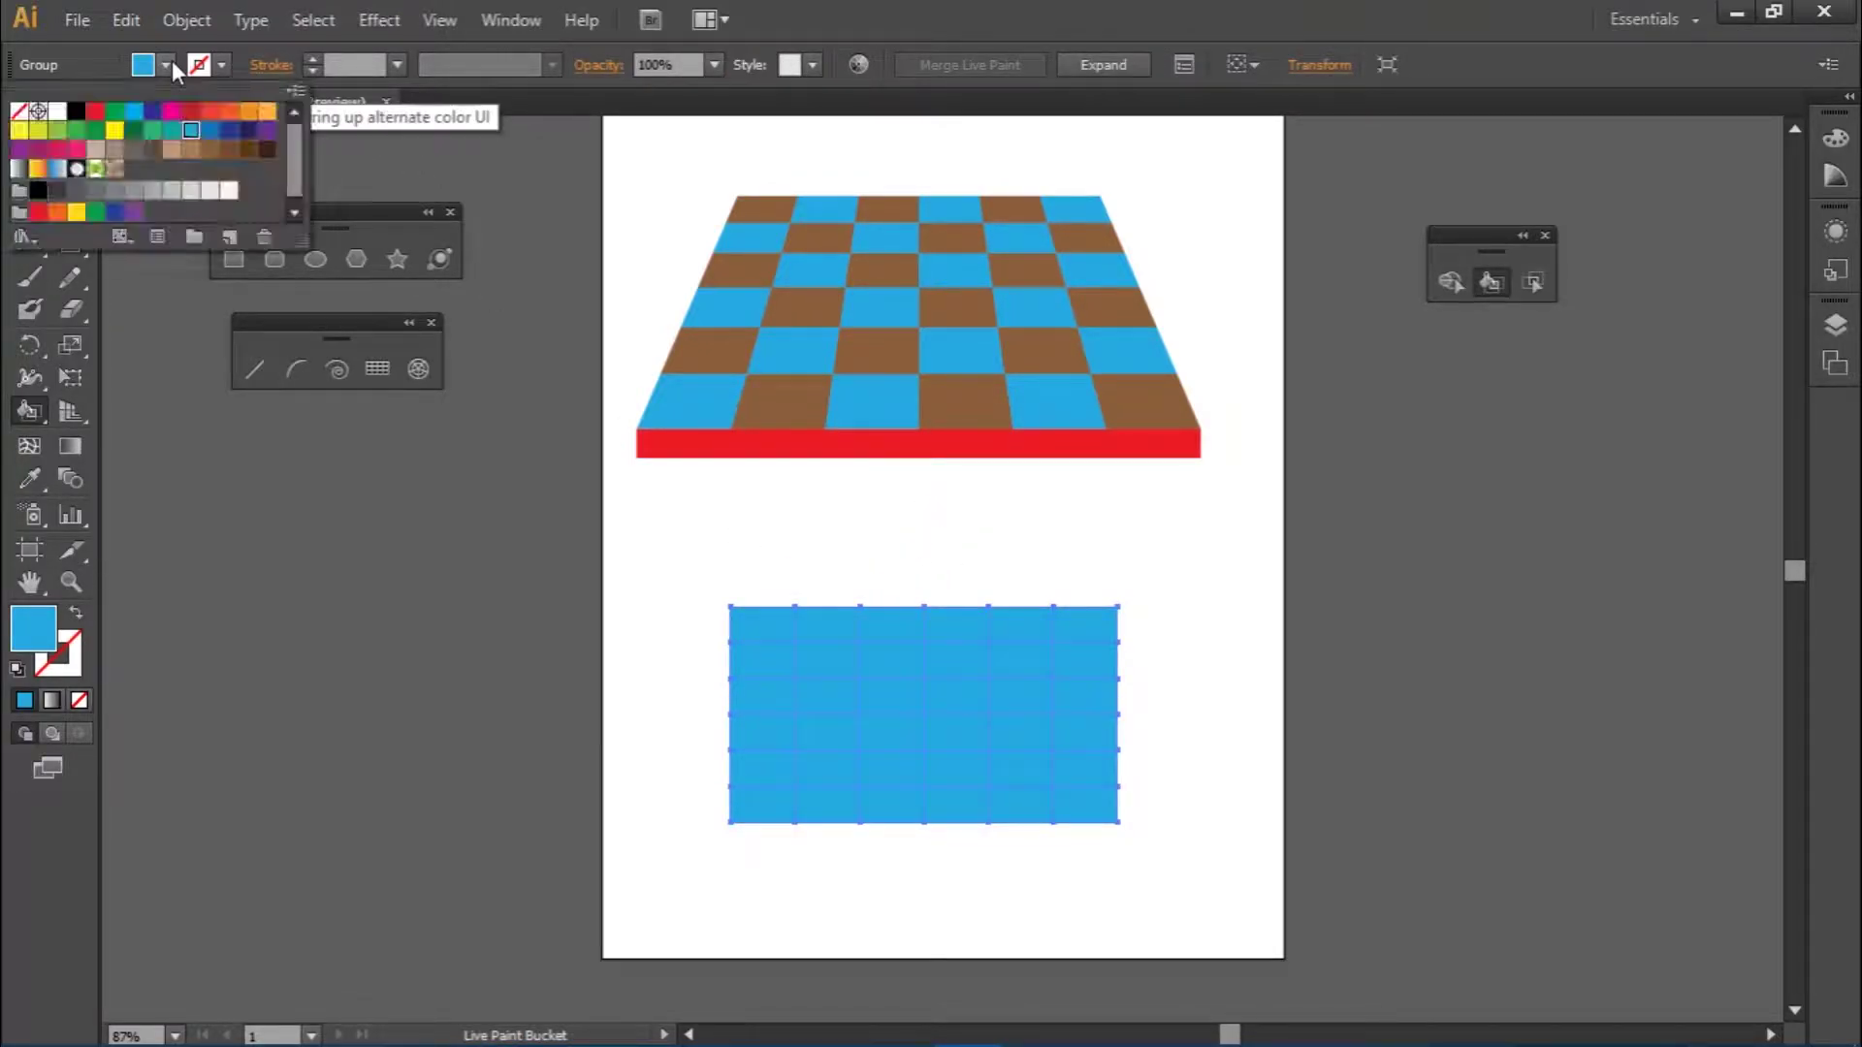
left_click(115, 130)
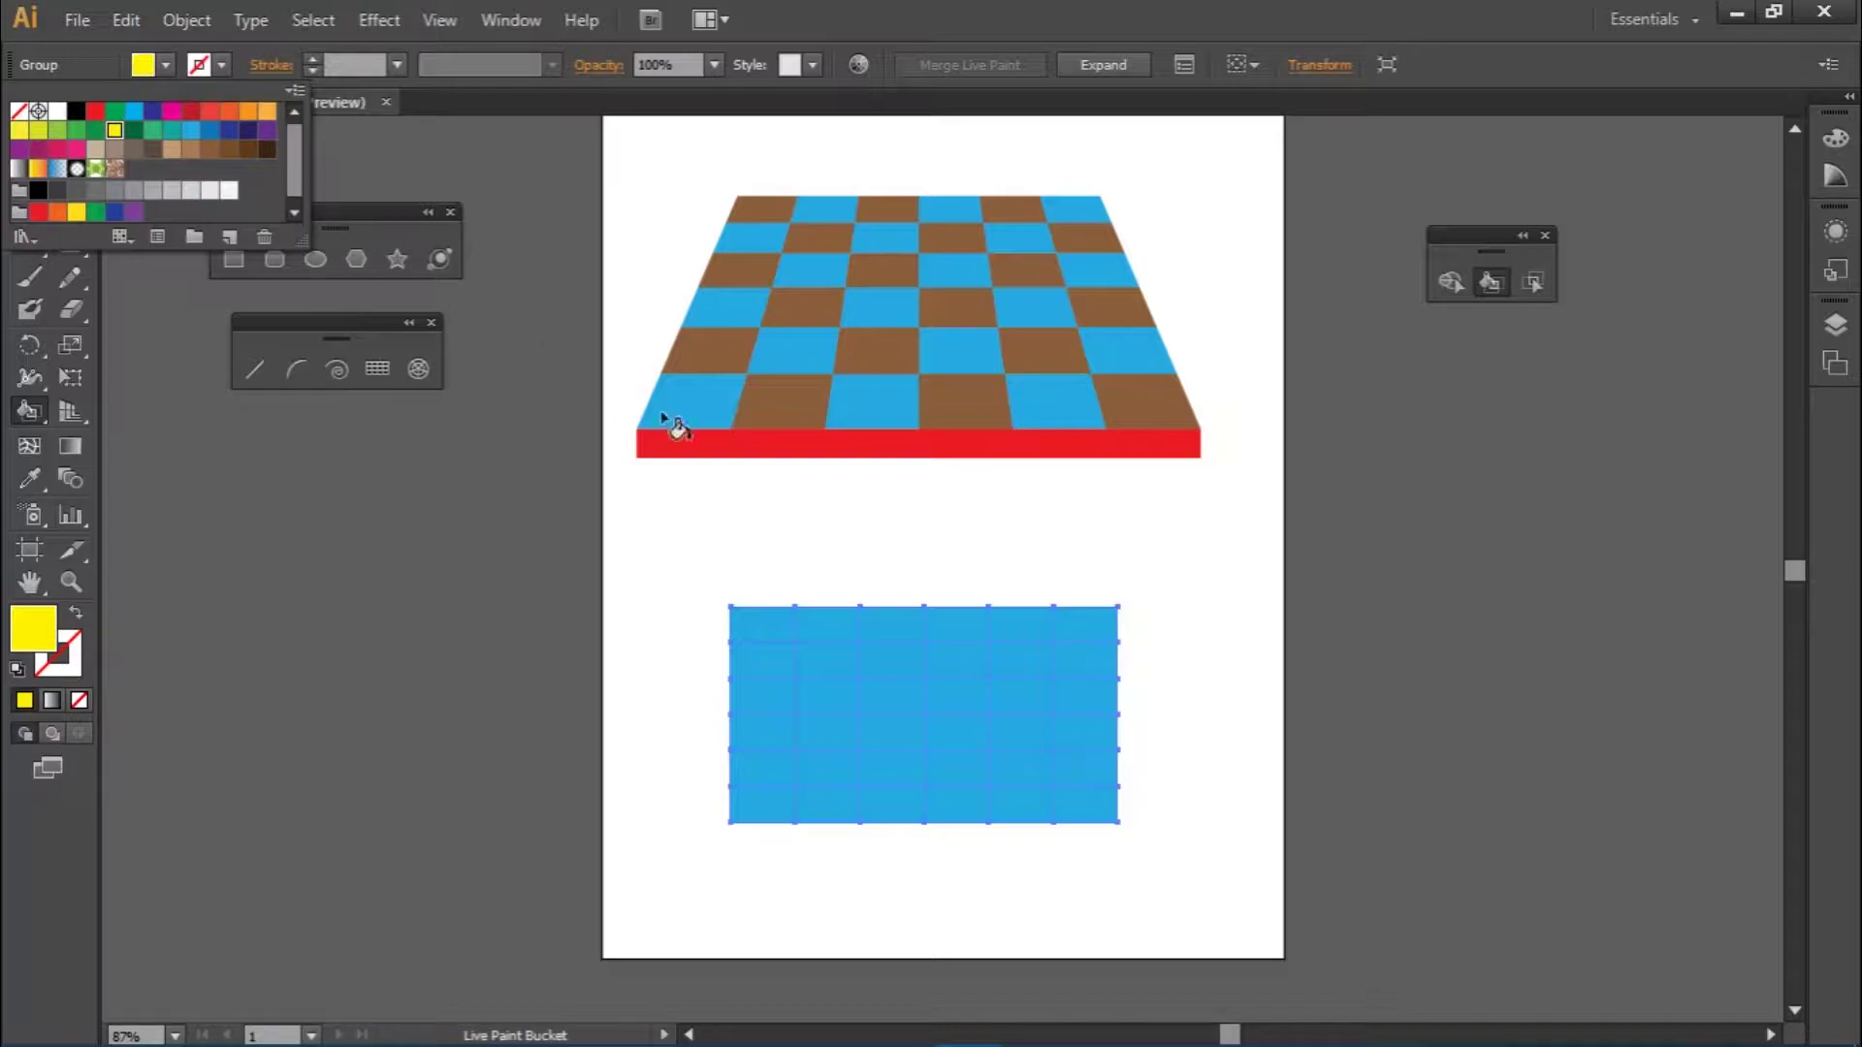
left_click(821, 613)
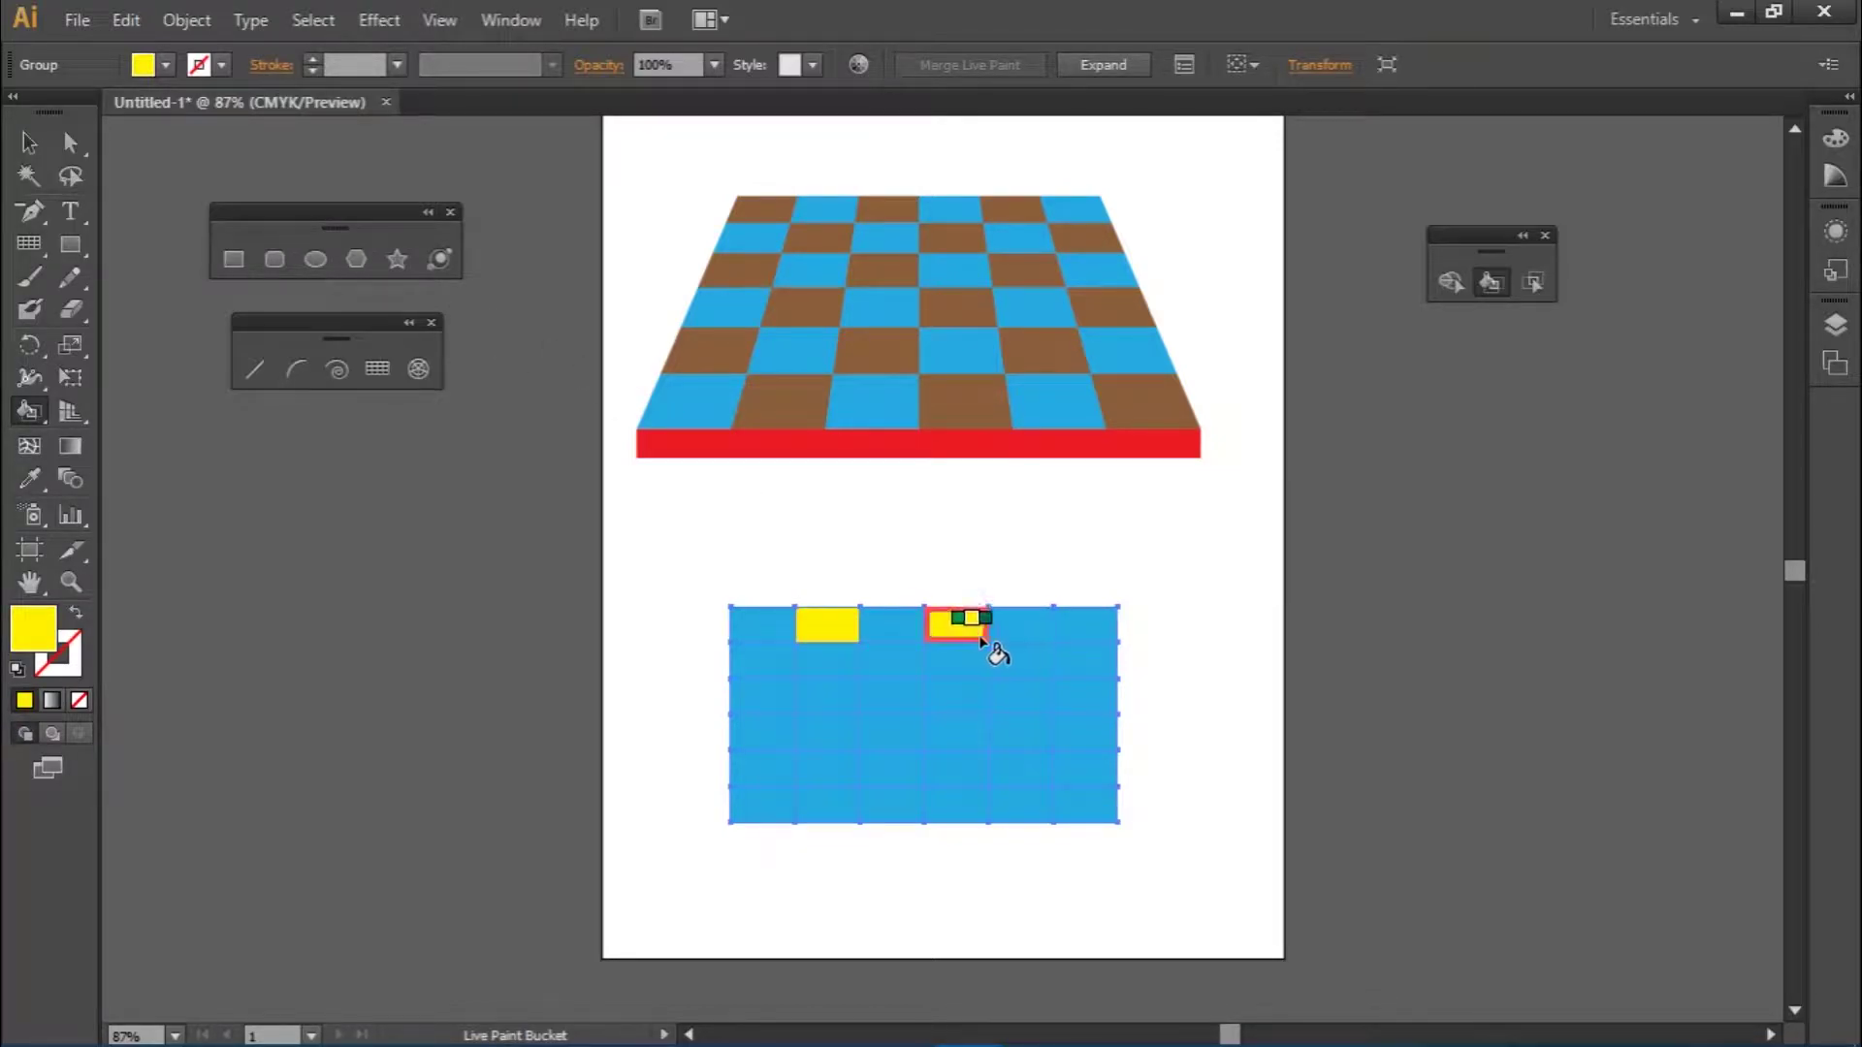
left_click(1099, 638)
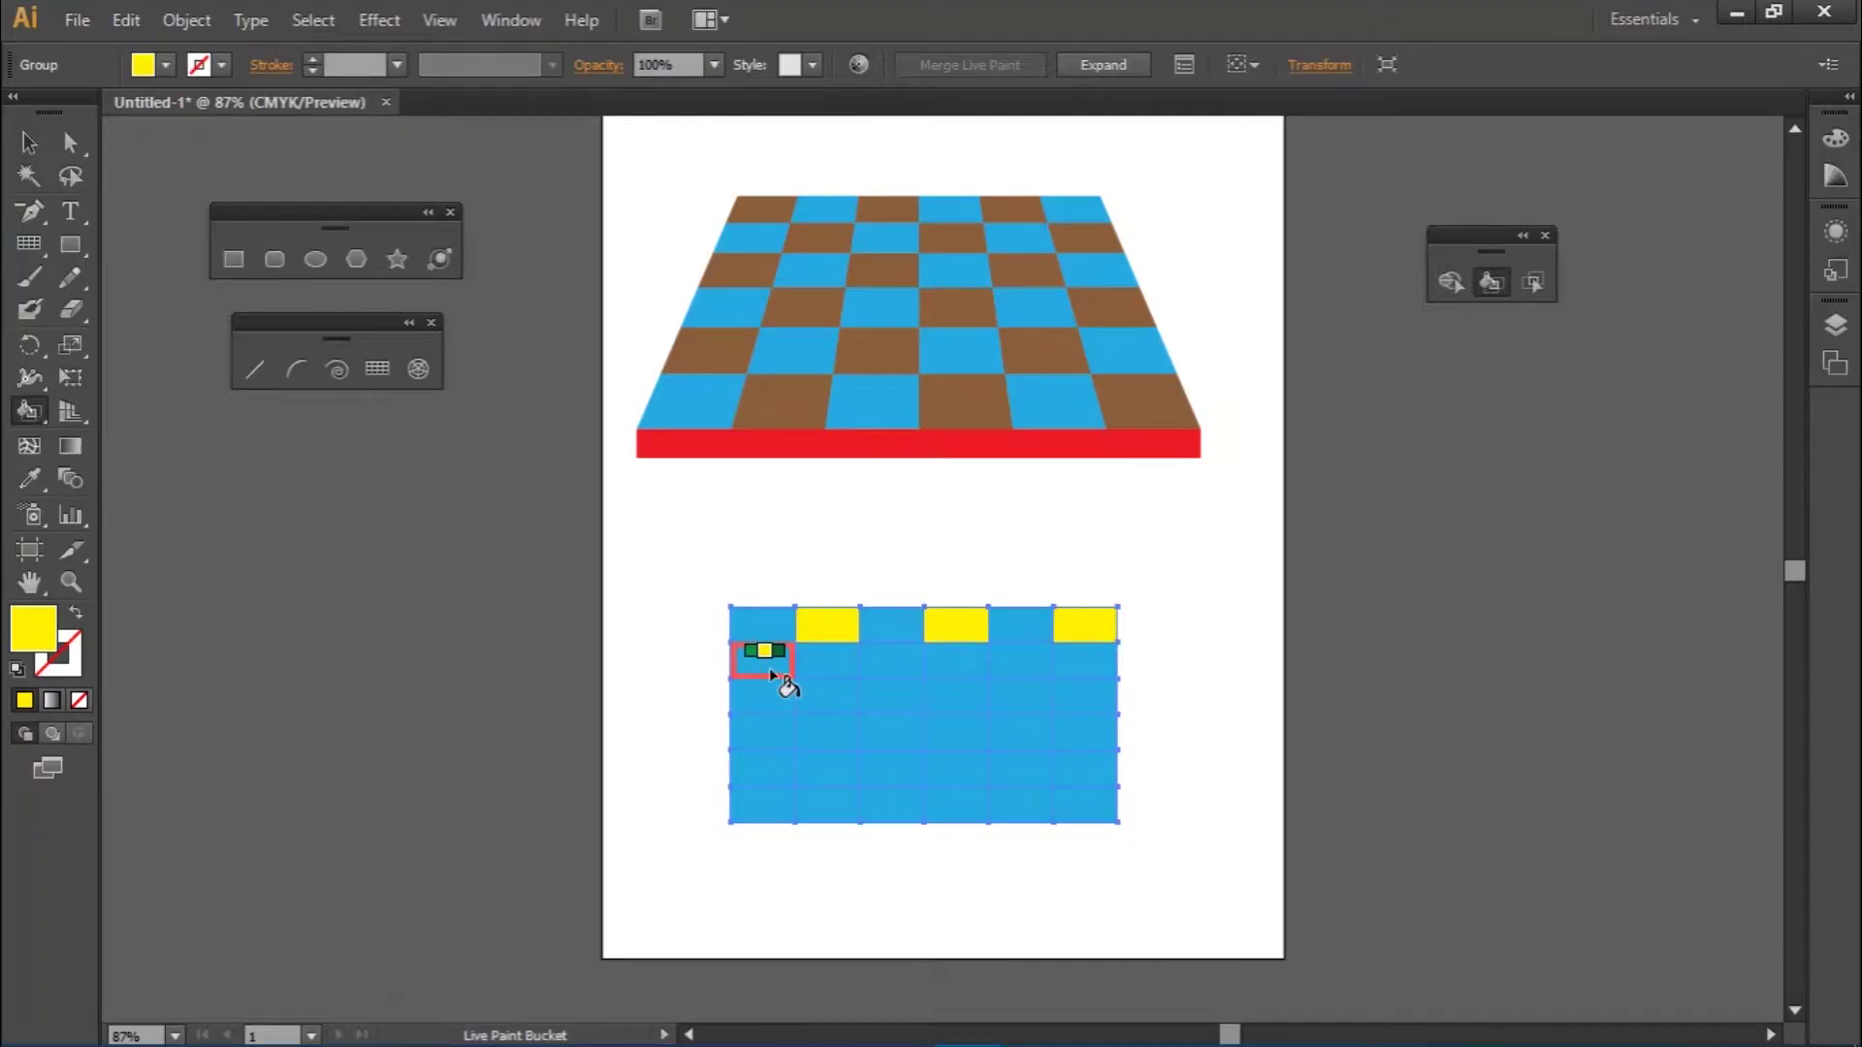
left_click(768, 663)
left_click(892, 660)
- Paint alternating cells of rows three and four red
left_click(1021, 660)
left_click(93, 157)
left_click(814, 696)
left_click(1084, 697)
left_click(762, 731)
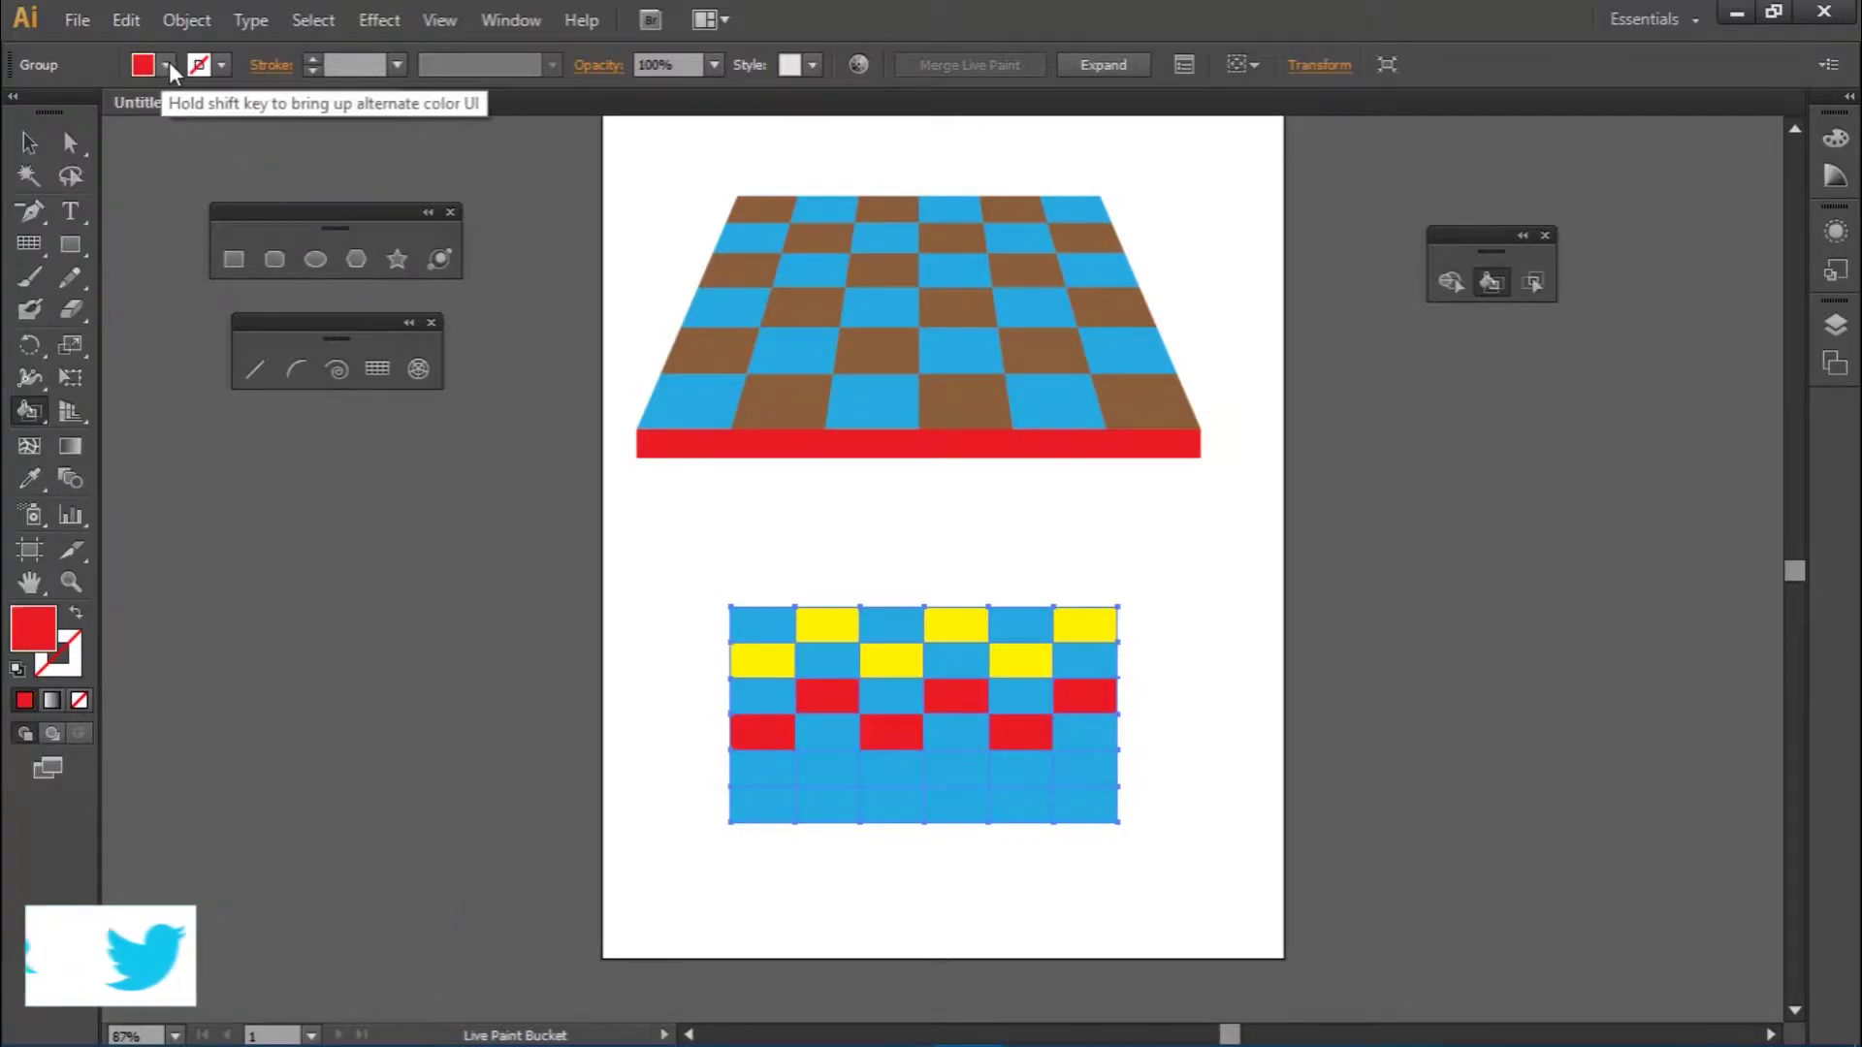
left_click(166, 65)
- Paint alternate cells in the grid's bottom rows brown
left_click(126, 175)
left_click(826, 766)
scroll(974, 587, "down", 2)
- Distort the colour grid into perspective with Free Transform, widening its bottom
key("v")
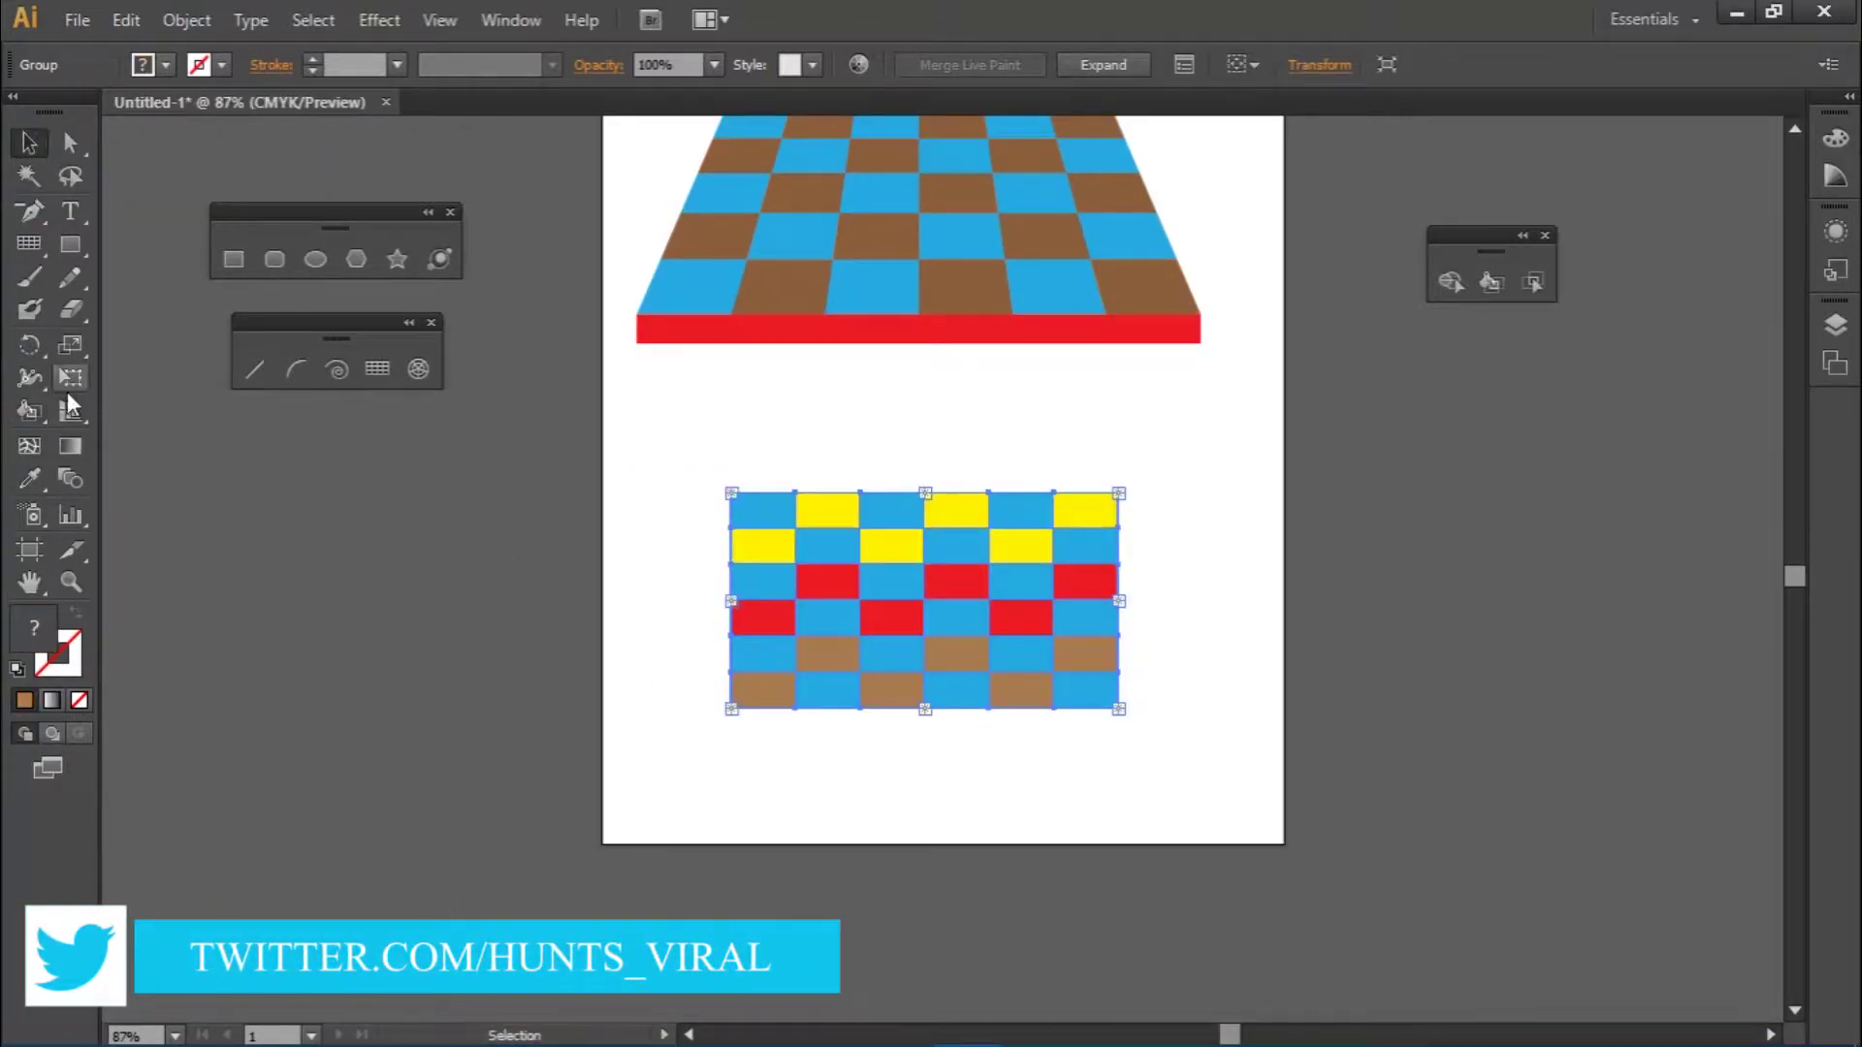
key("e")
mouse_move(1118, 709)
left_mouse_down()
mouse_move(1207, 739)
mouse_move(1340, 739)
left_mouse_up()
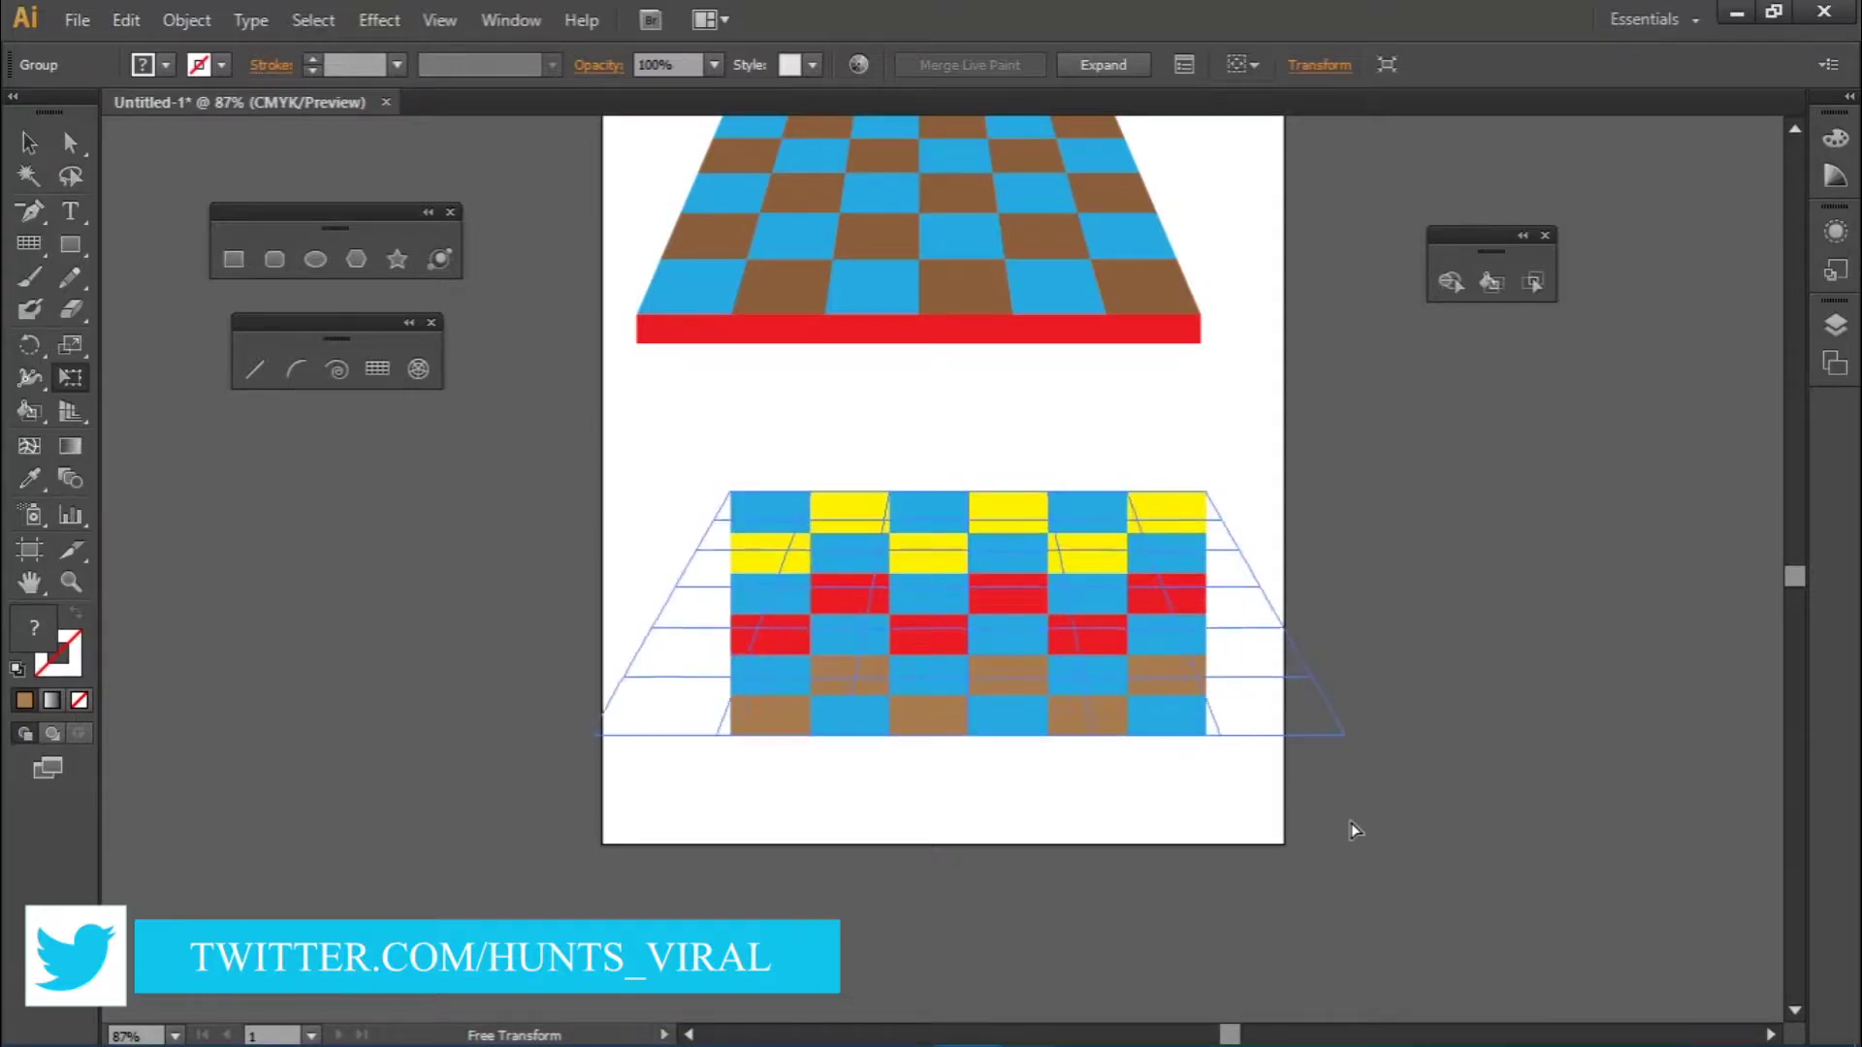
left_click_drag(1055, 602, 1055, 508)
- Draw a thin orange strip beneath the distorted grid
key("m")
left_click_drag(547, 645, 1340, 669)
left_click(165, 65)
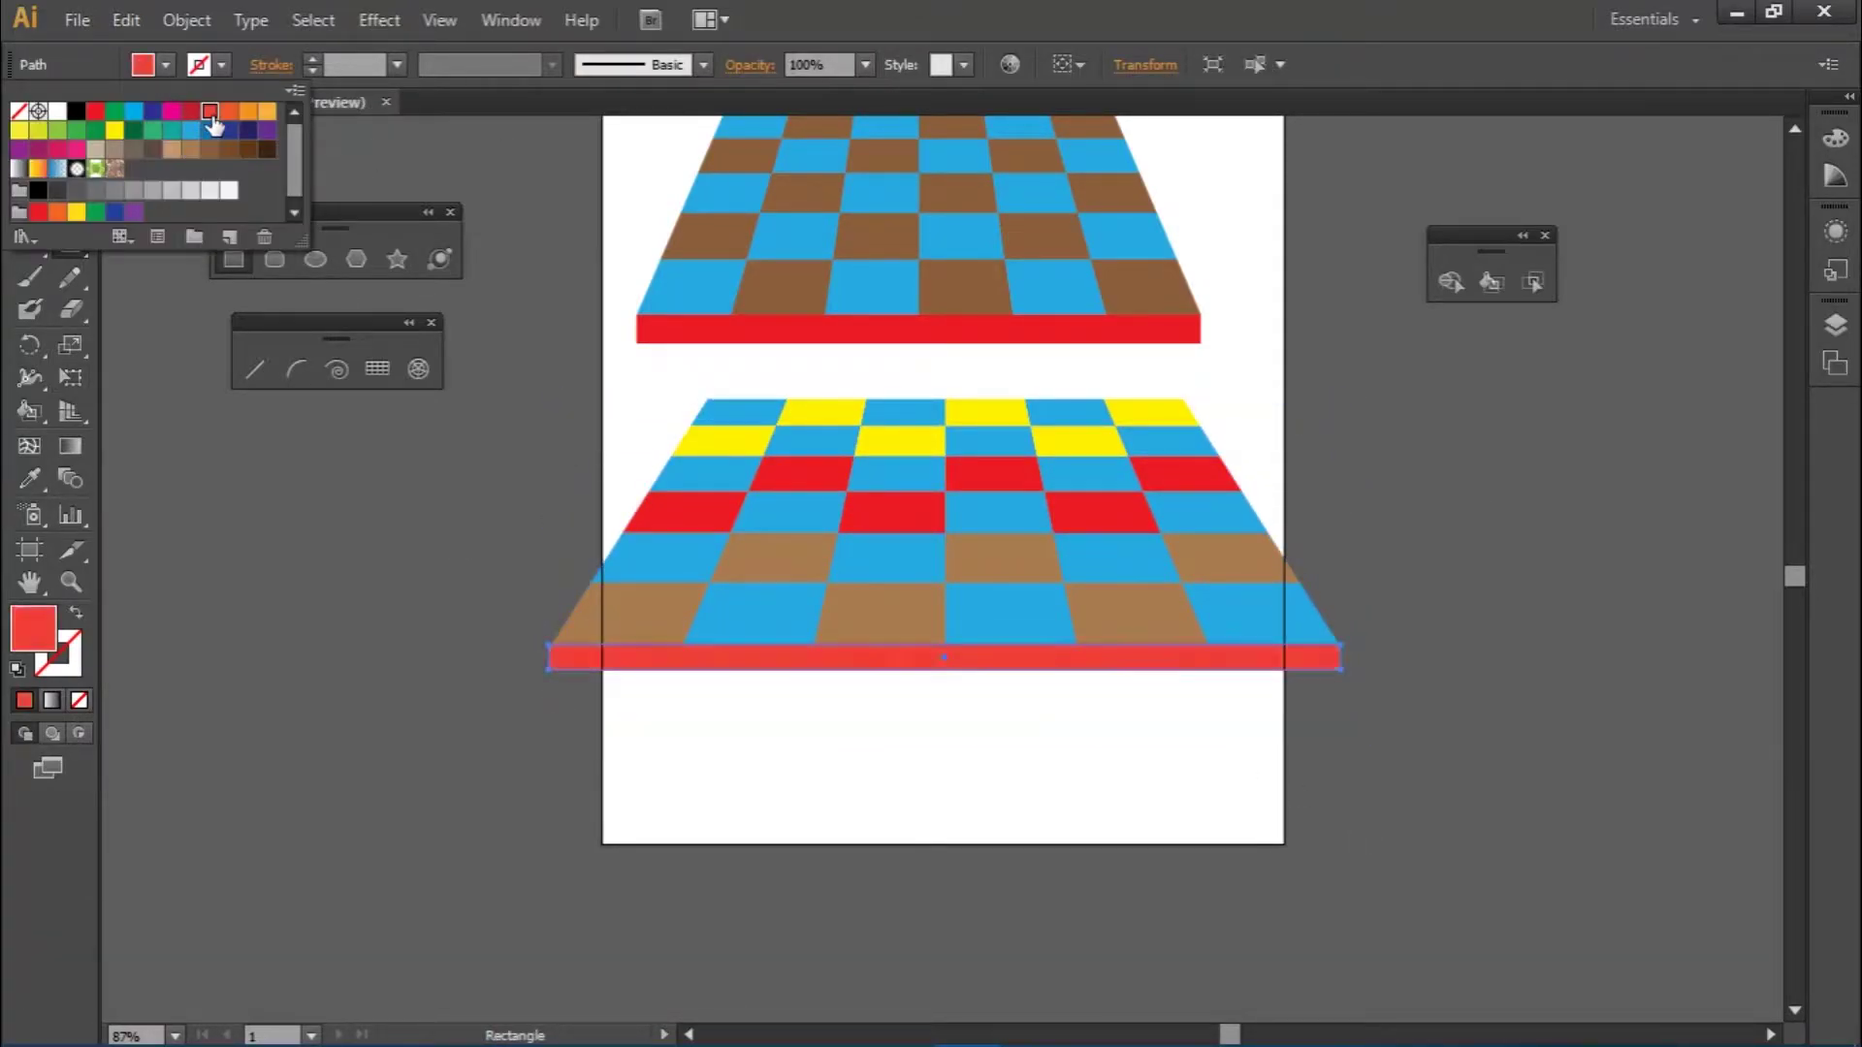
left_click(87, 126)
- Select the grid with its orange strip, dismiss the context menu, and narrow it from both sides
key("v")
left_click(886, 525)
right_click(776, 669)
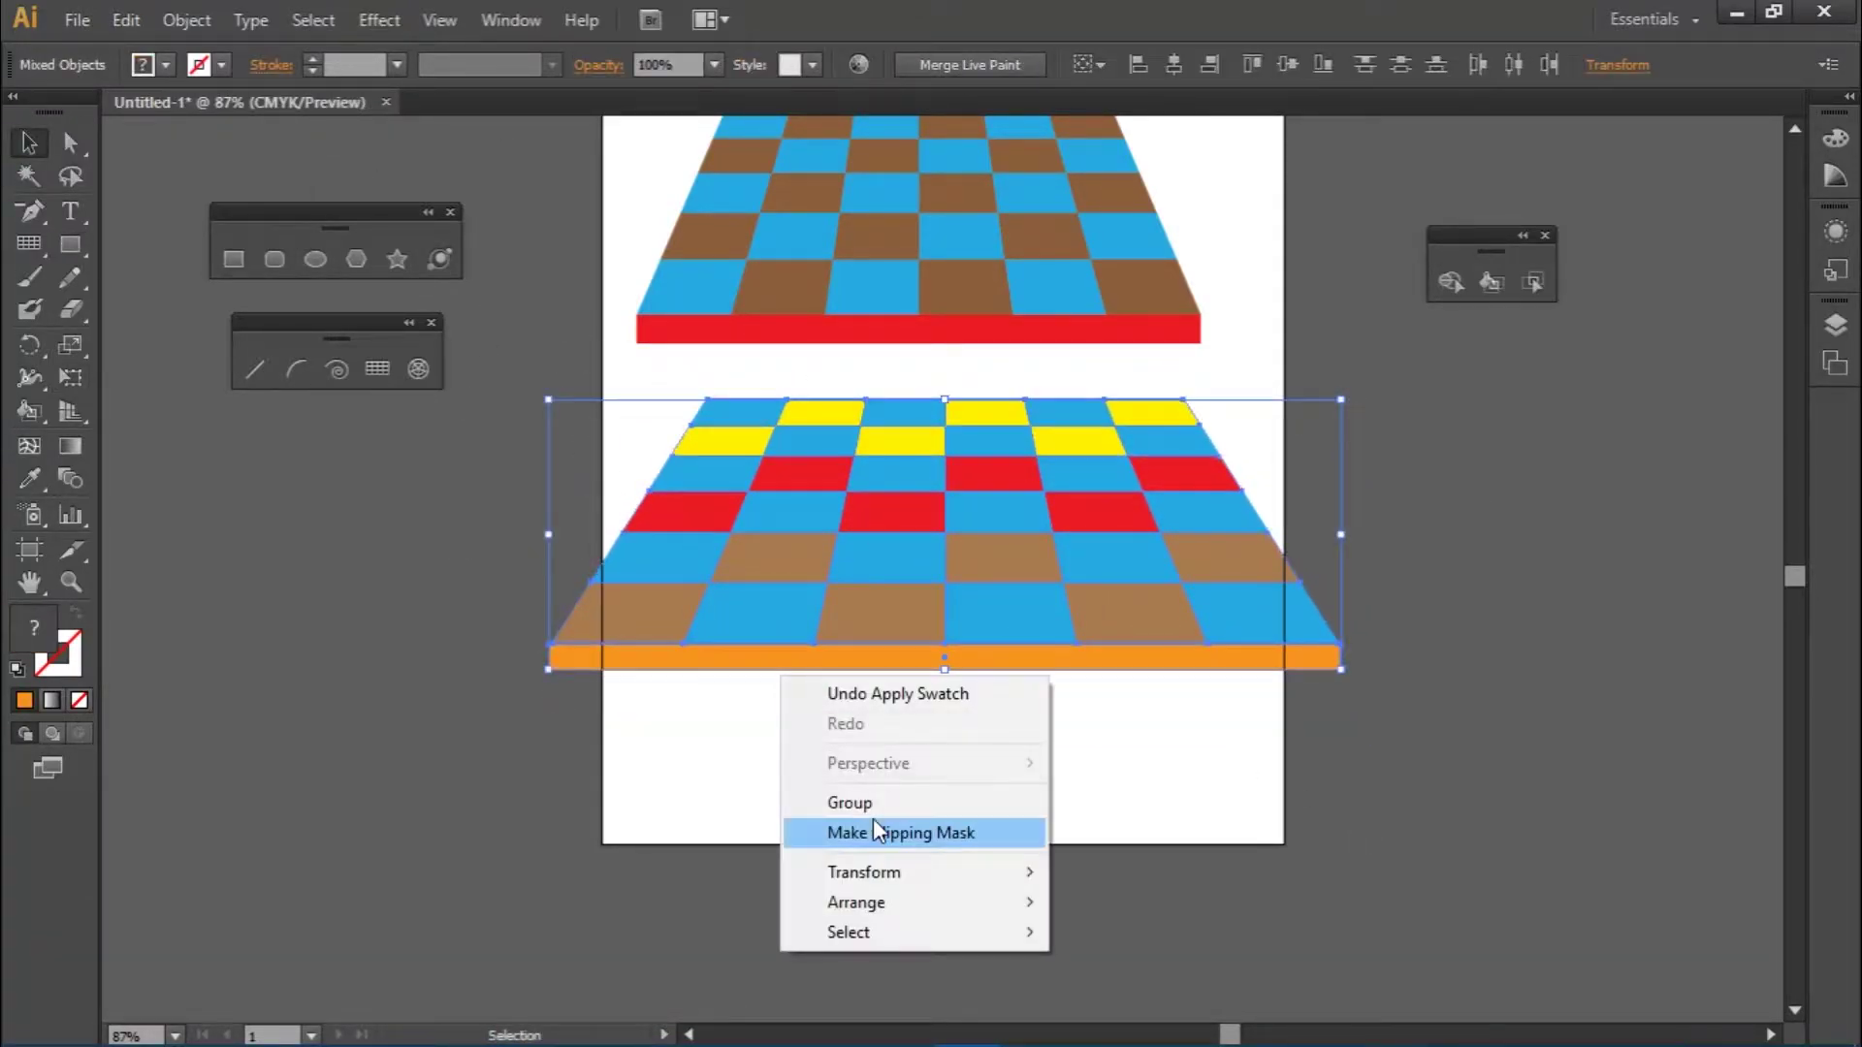
key("Escape")
left_click_drag(1339, 521, 1277, 521)
left_click_drag(553, 520, 615, 521)
scroll(890, 330, "up", 3)
left_click(890, 329)
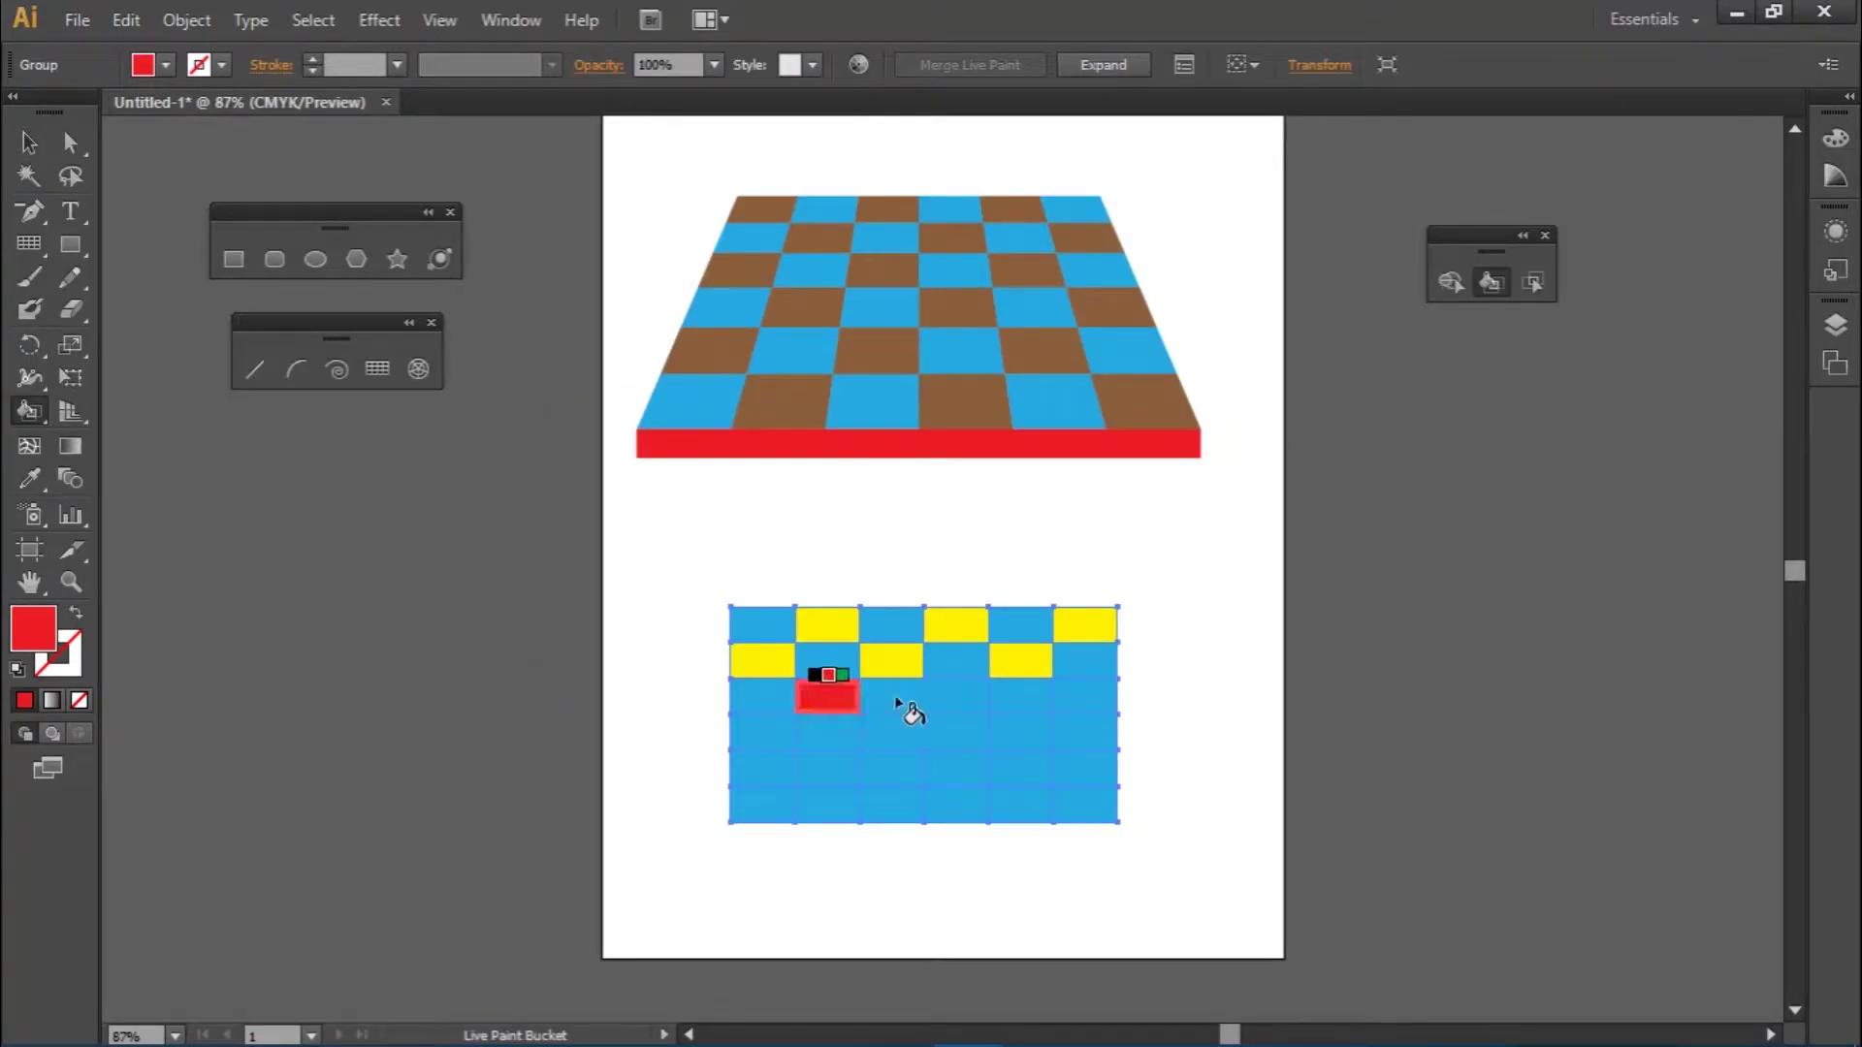
- Paint another third-row cell and two more fourth-row cells red
left_click(944, 694)
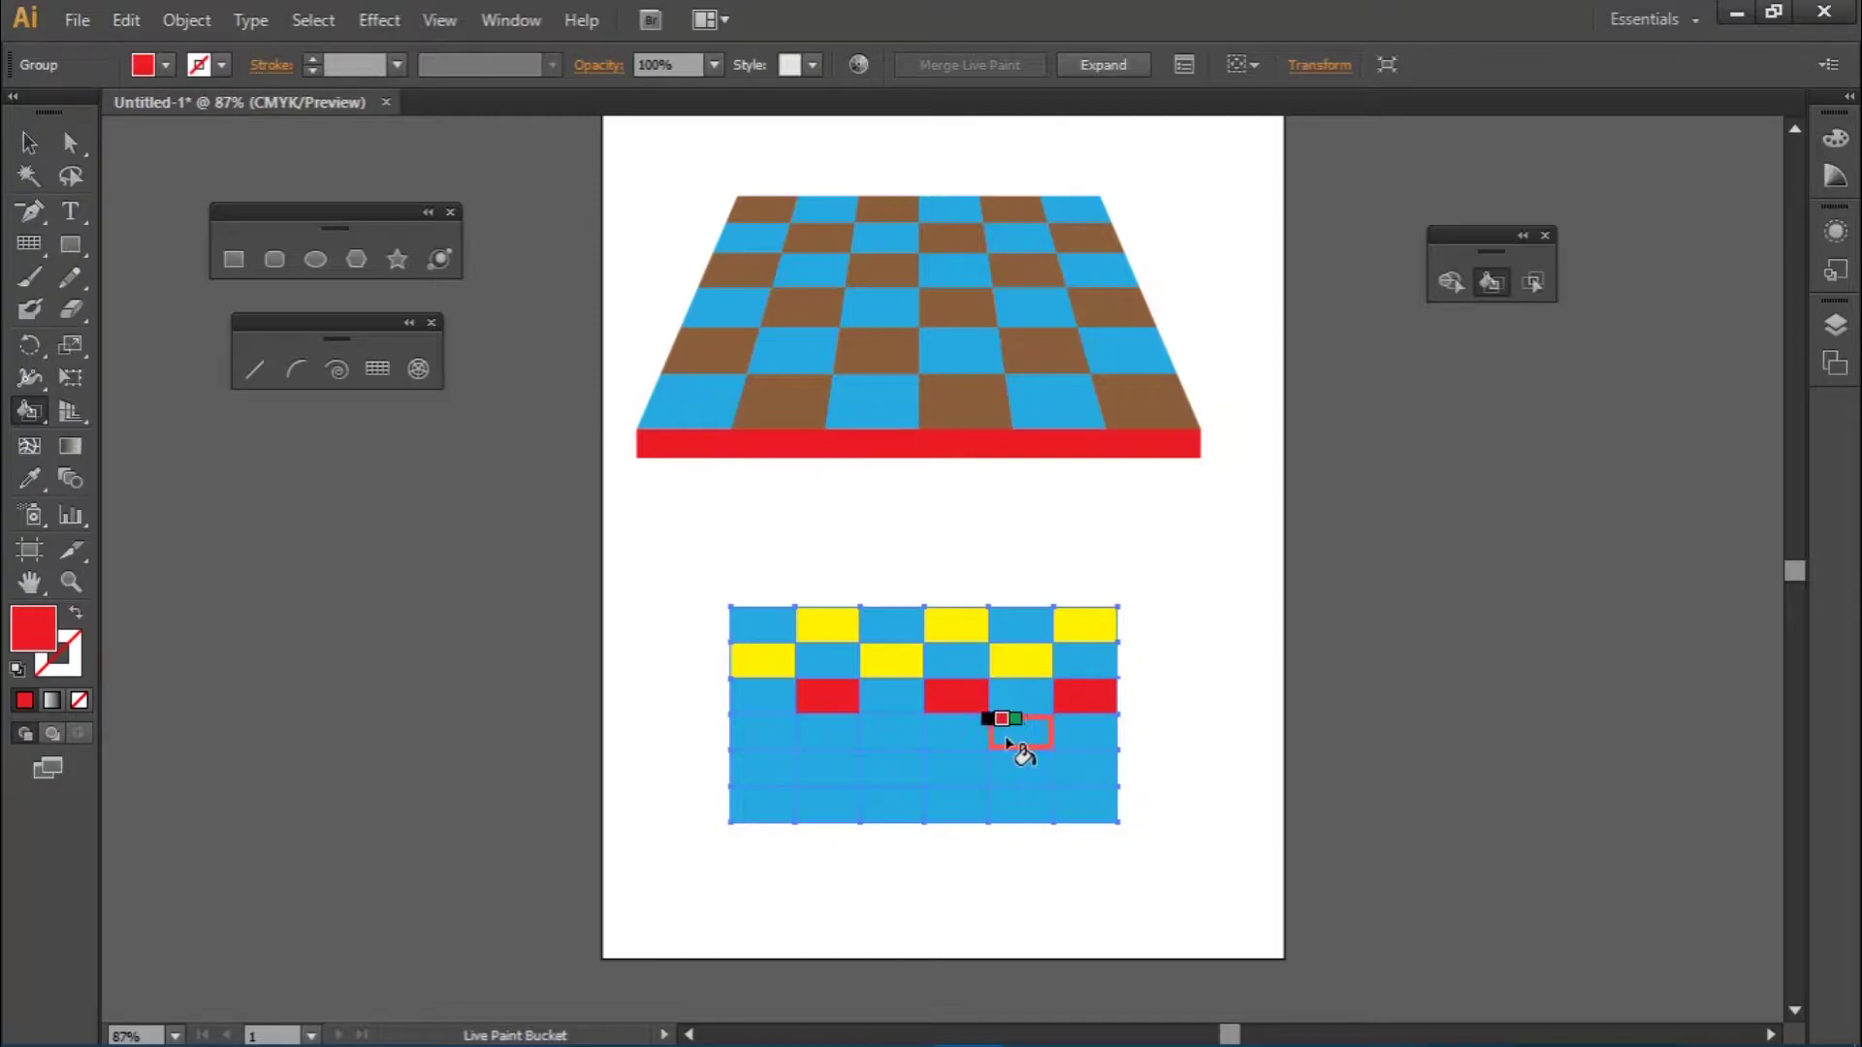
left_click(873, 739)
left_click(745, 733)
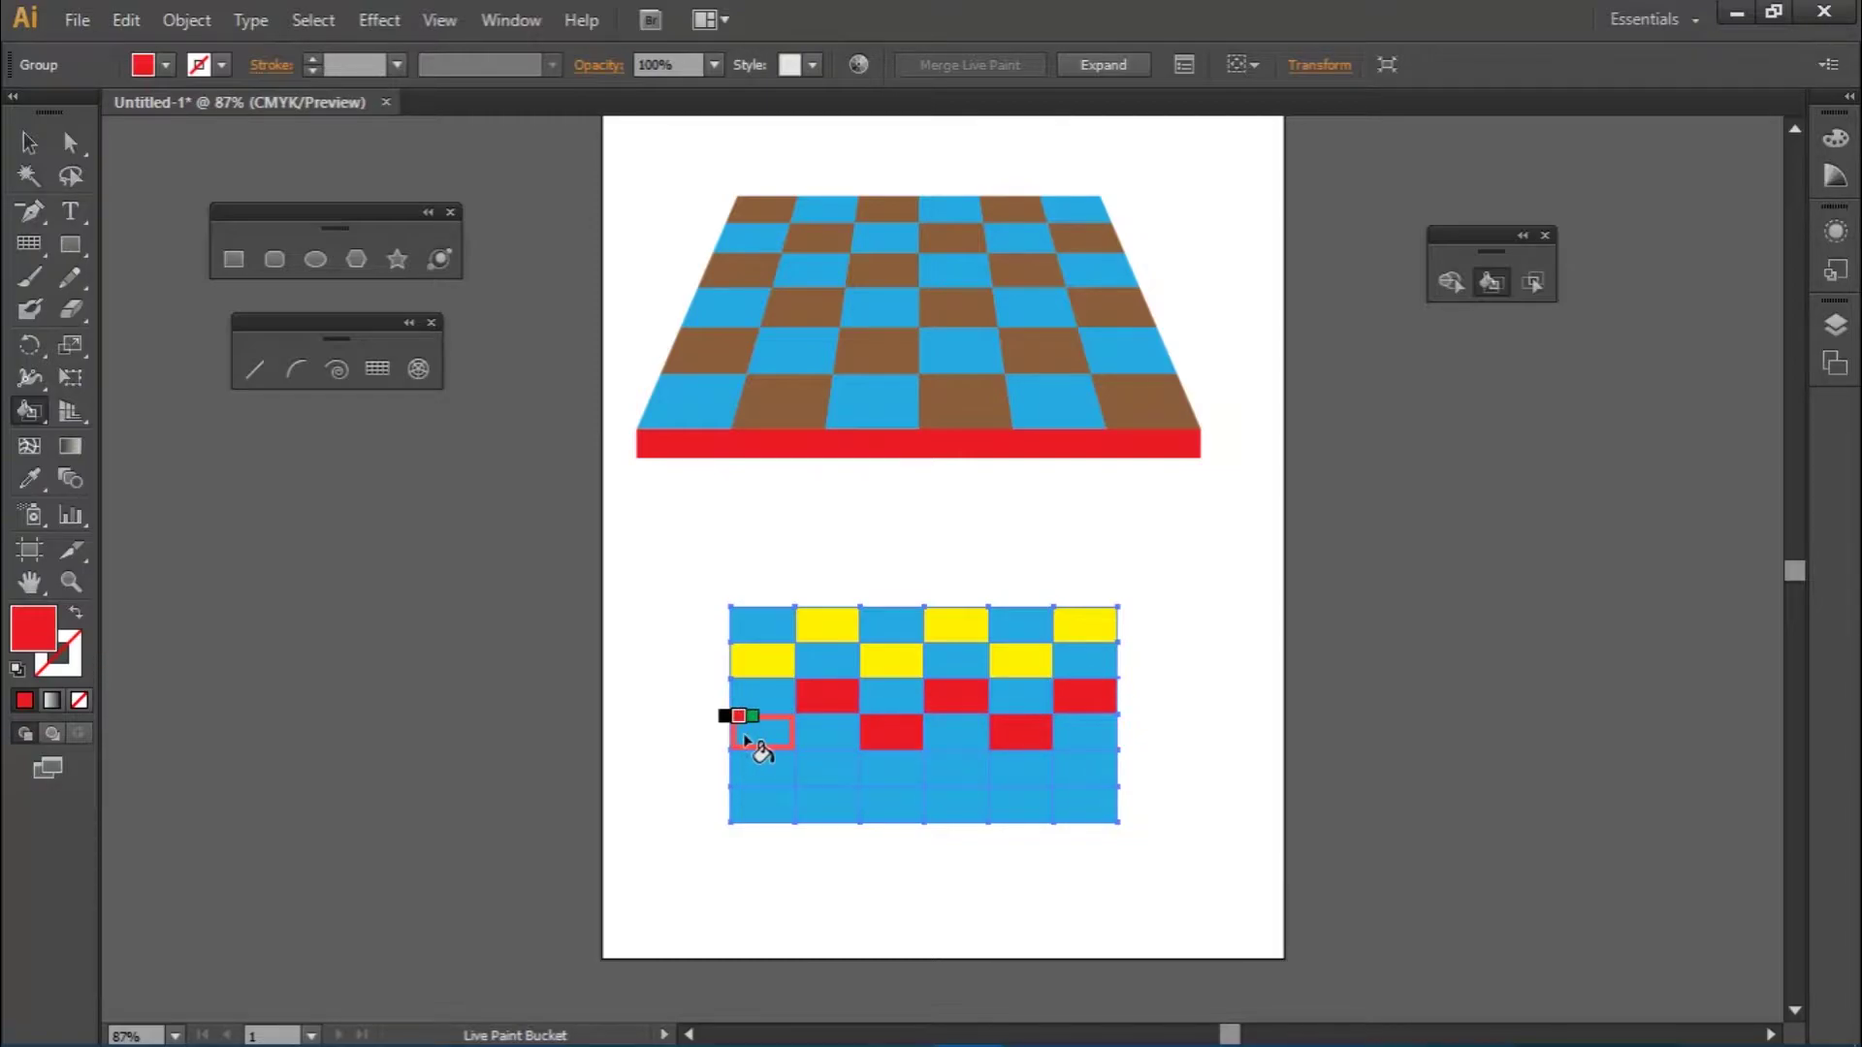
- Switch the fill to brown and paint alternating cells in rows five and six
left_click(167, 64)
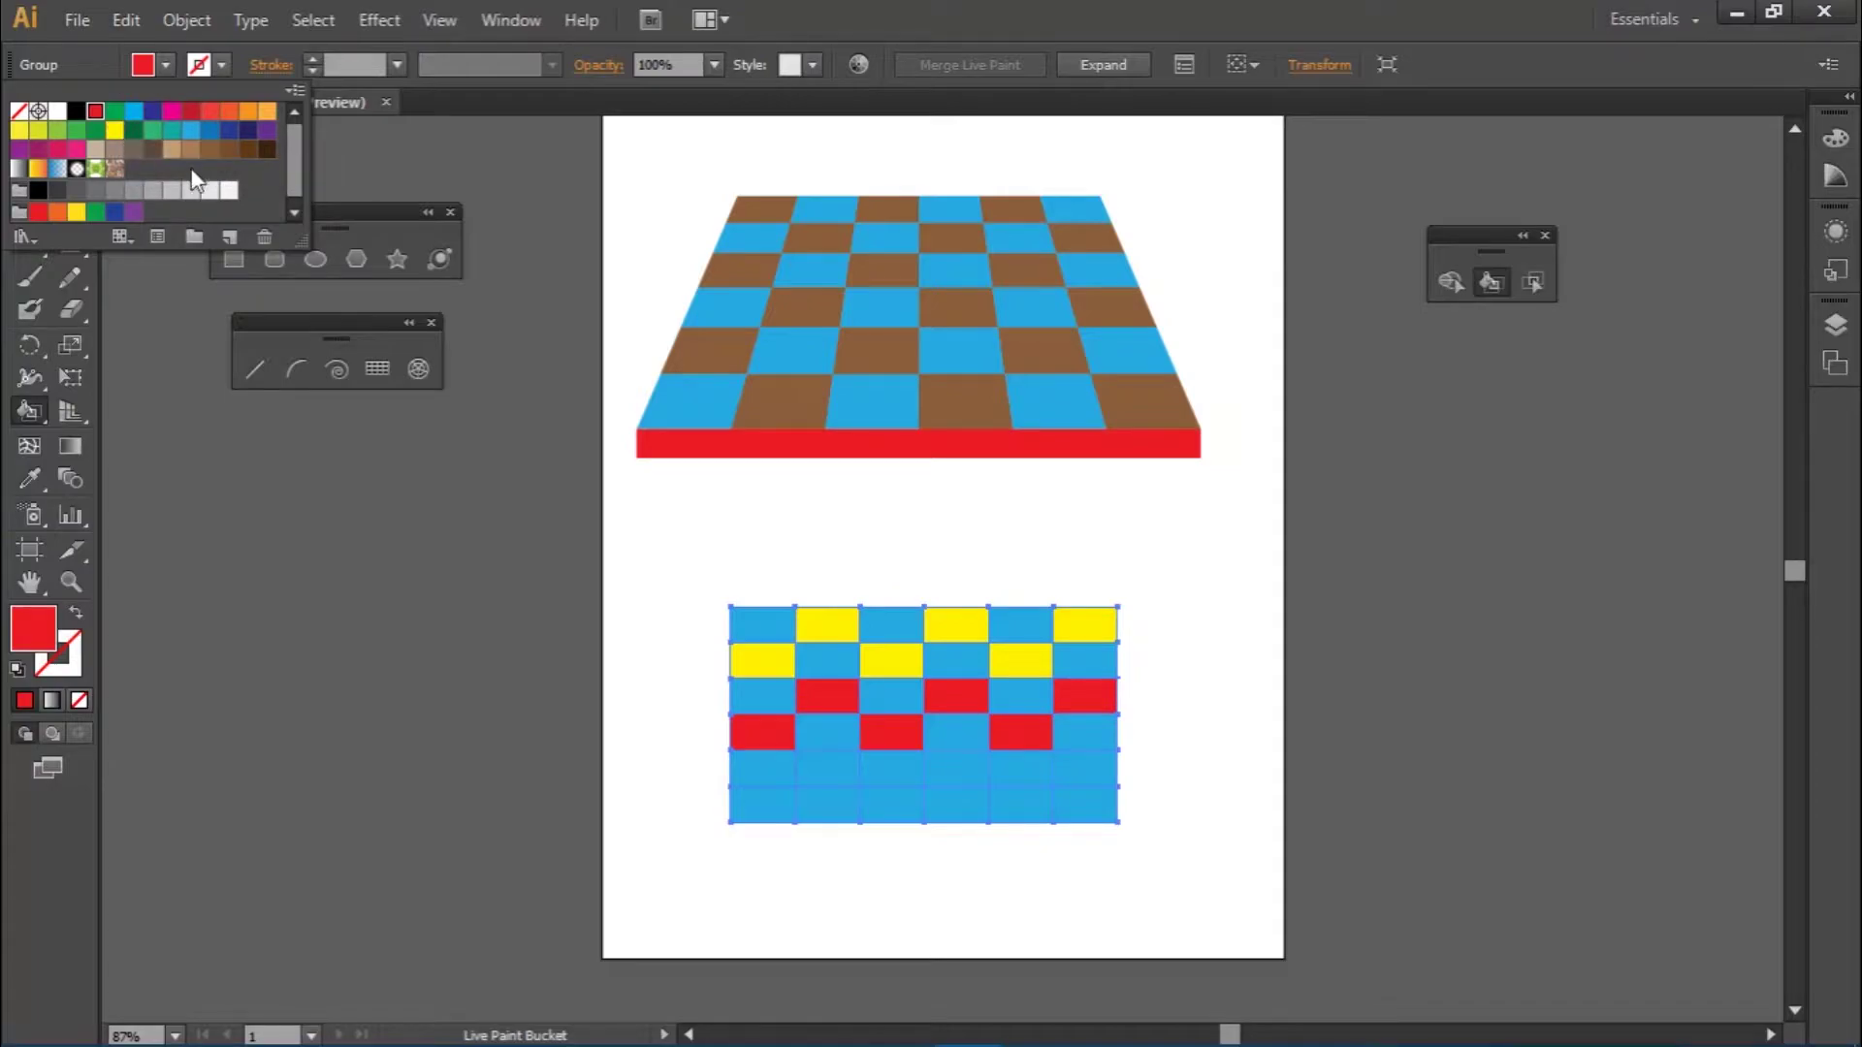
left_click(191, 155)
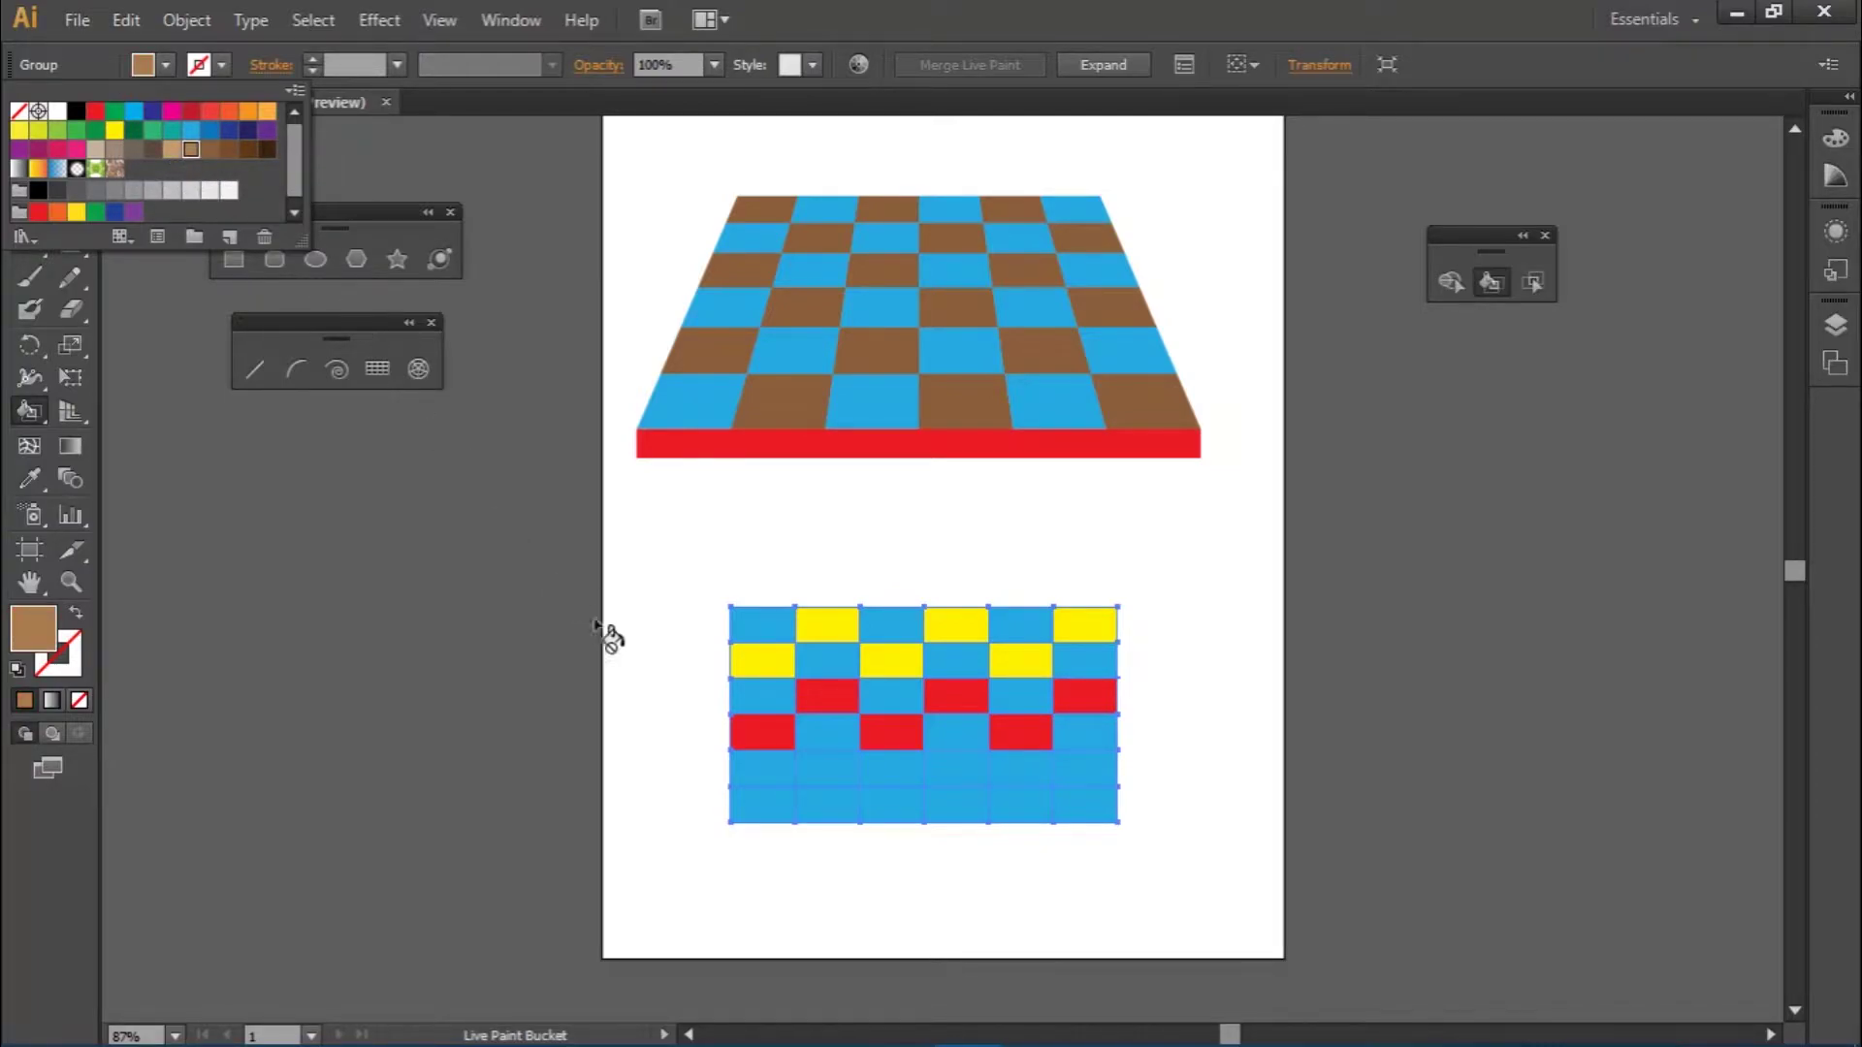
left_click(793, 758)
left_click(809, 773)
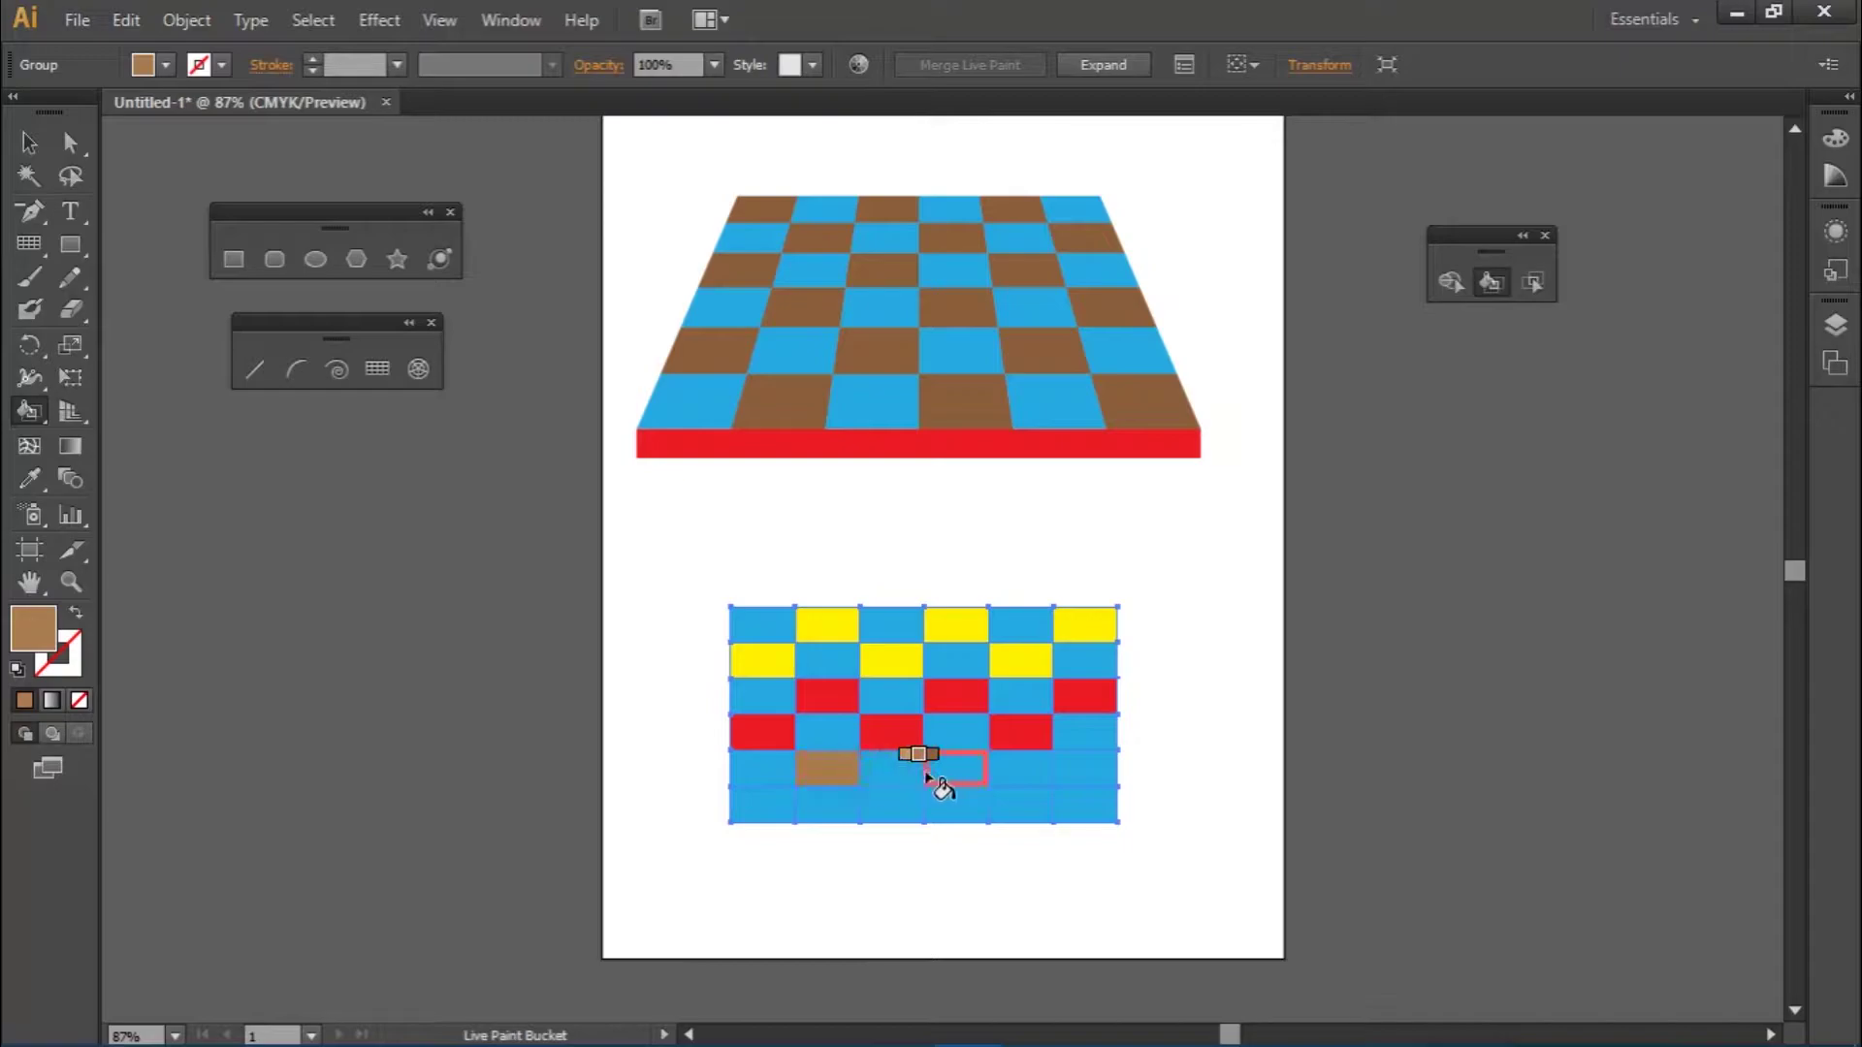
left_click(960, 773)
left_click(1096, 771)
left_click(1028, 805)
left_click(900, 816)
left_click(743, 801)
scroll(913, 761, "down", 3)
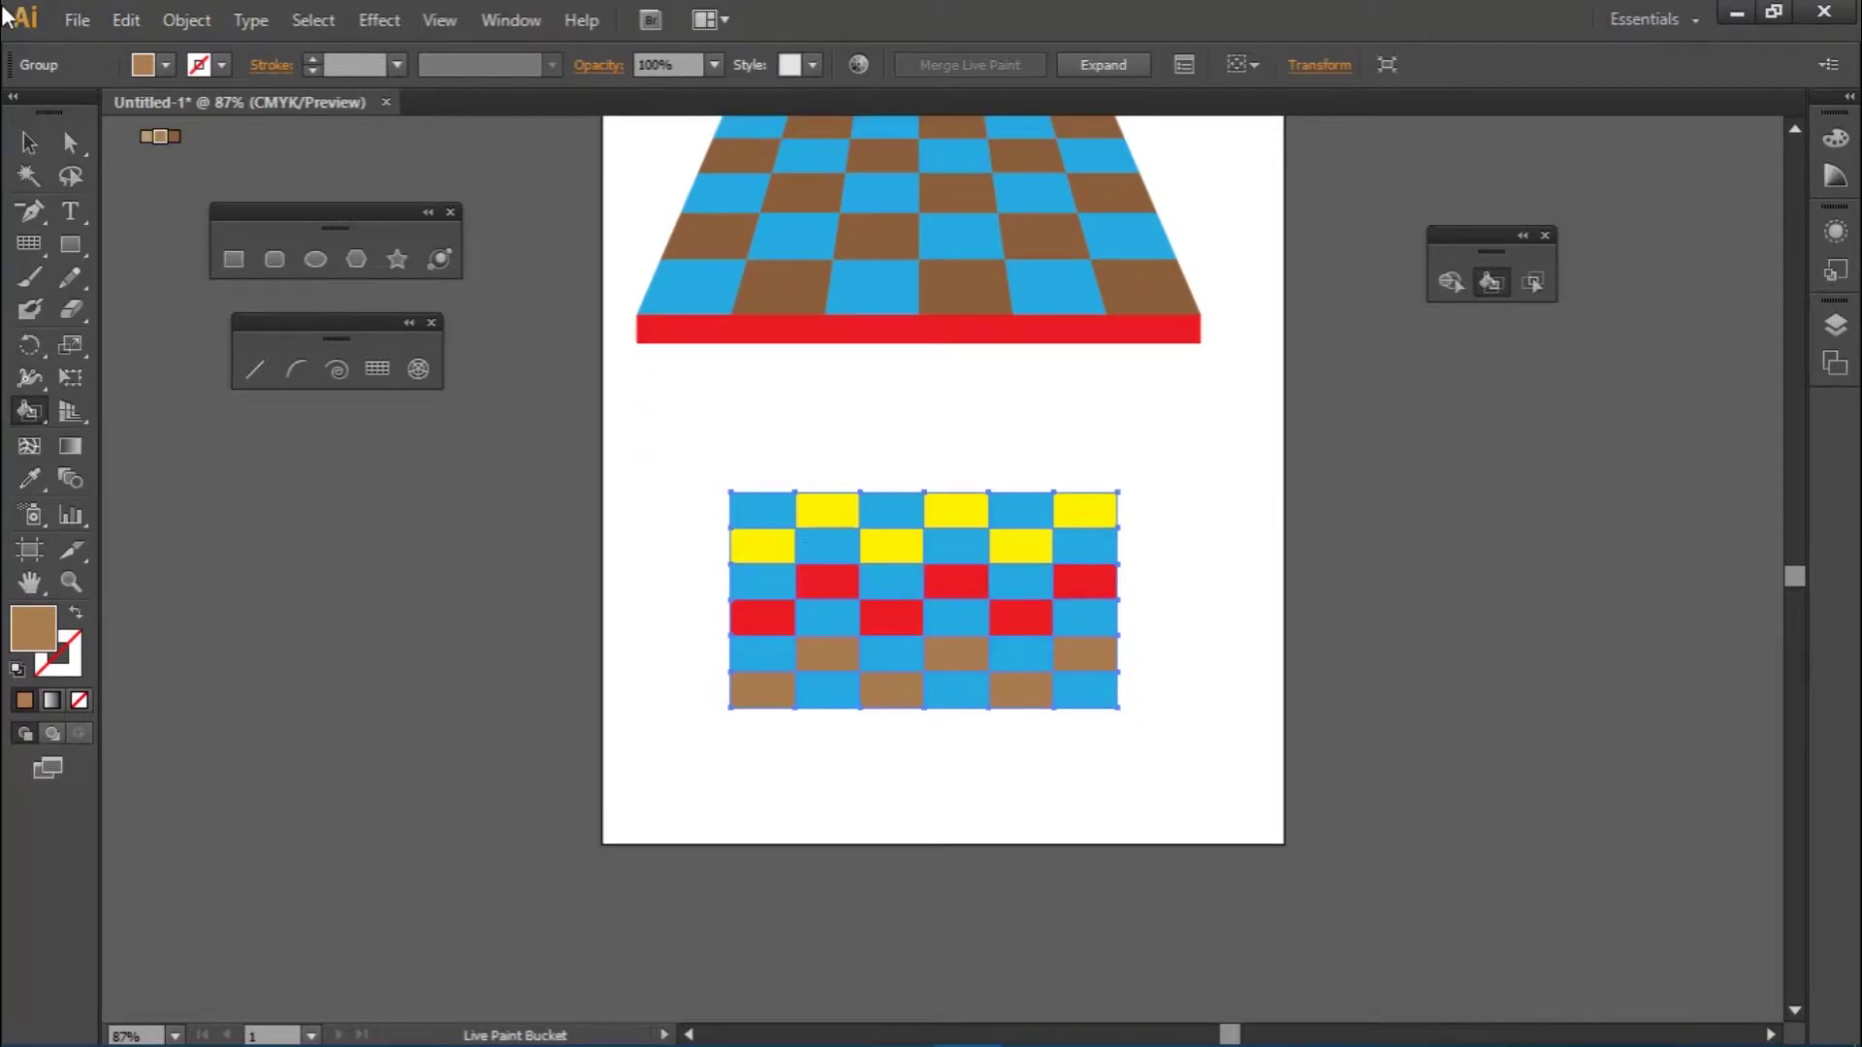
- Widen the lower grid with Free Transform and distort it into a trapezoid, narrow at top and wide at bottom
left_click(23, 143)
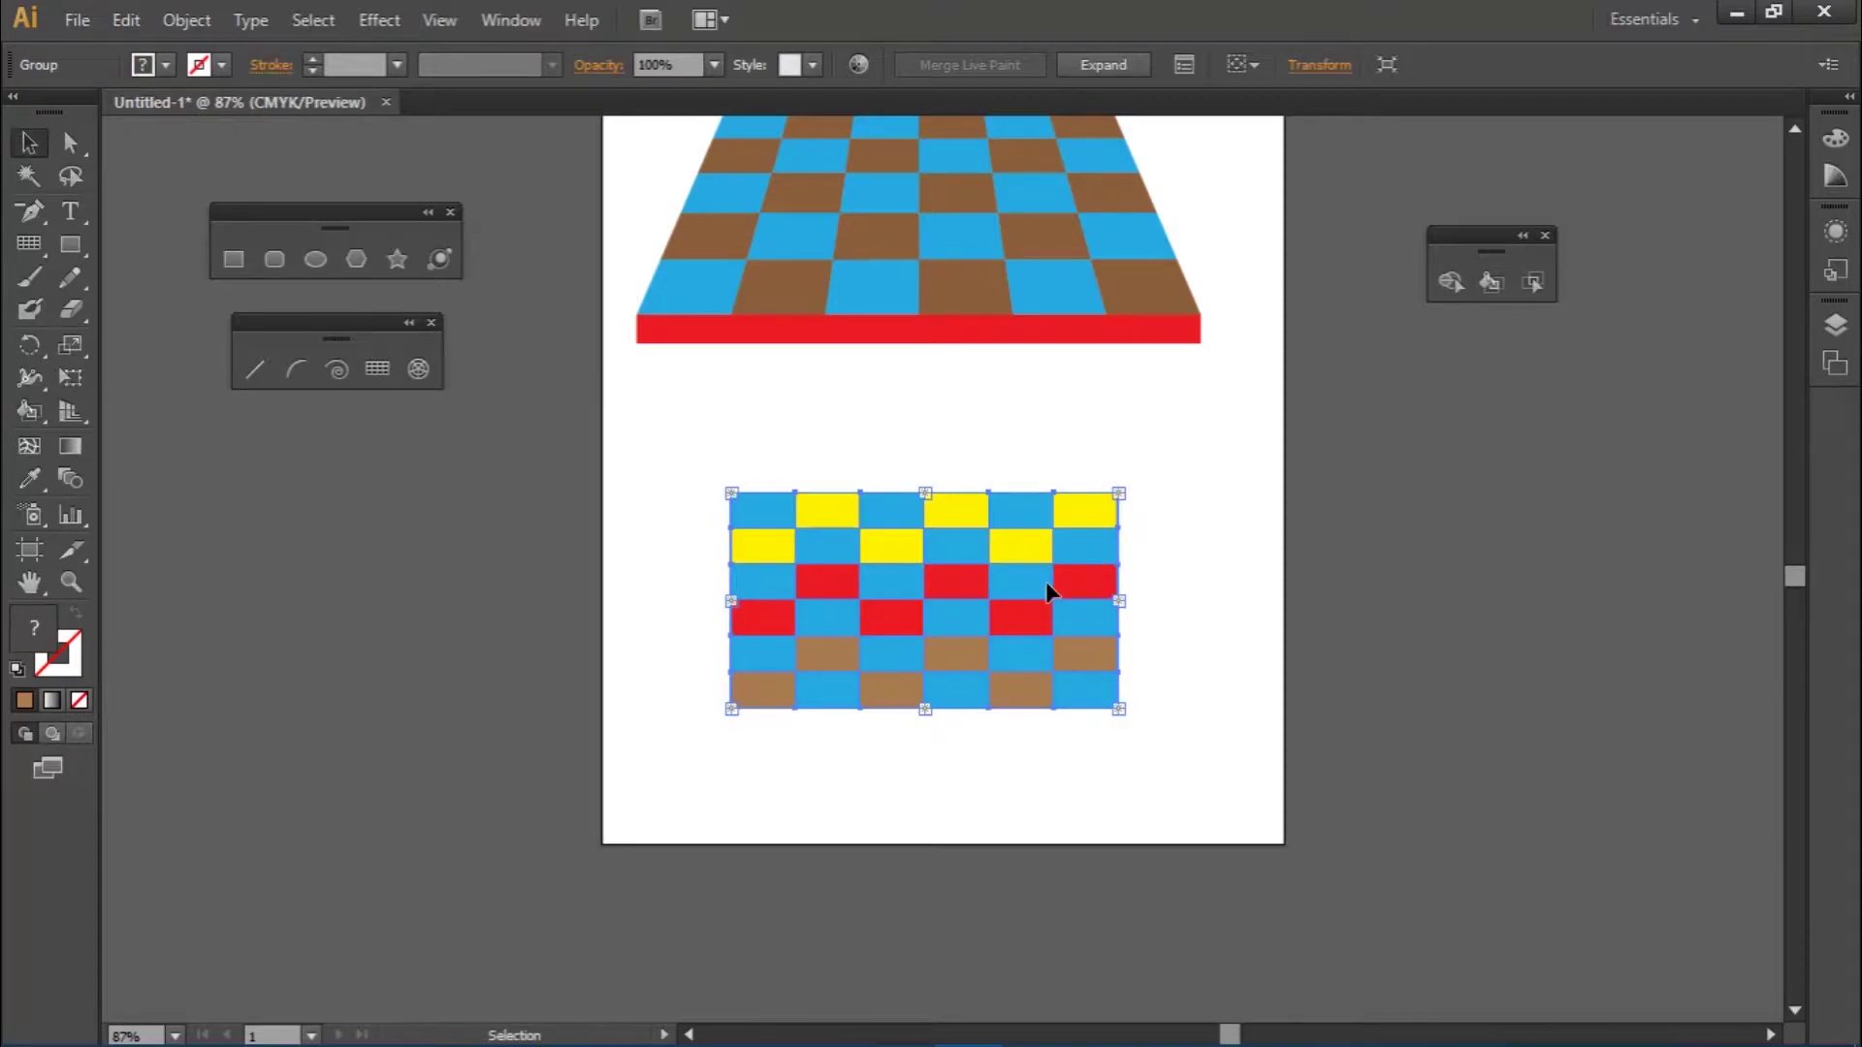
left_click(70, 377)
left_click(1120, 719)
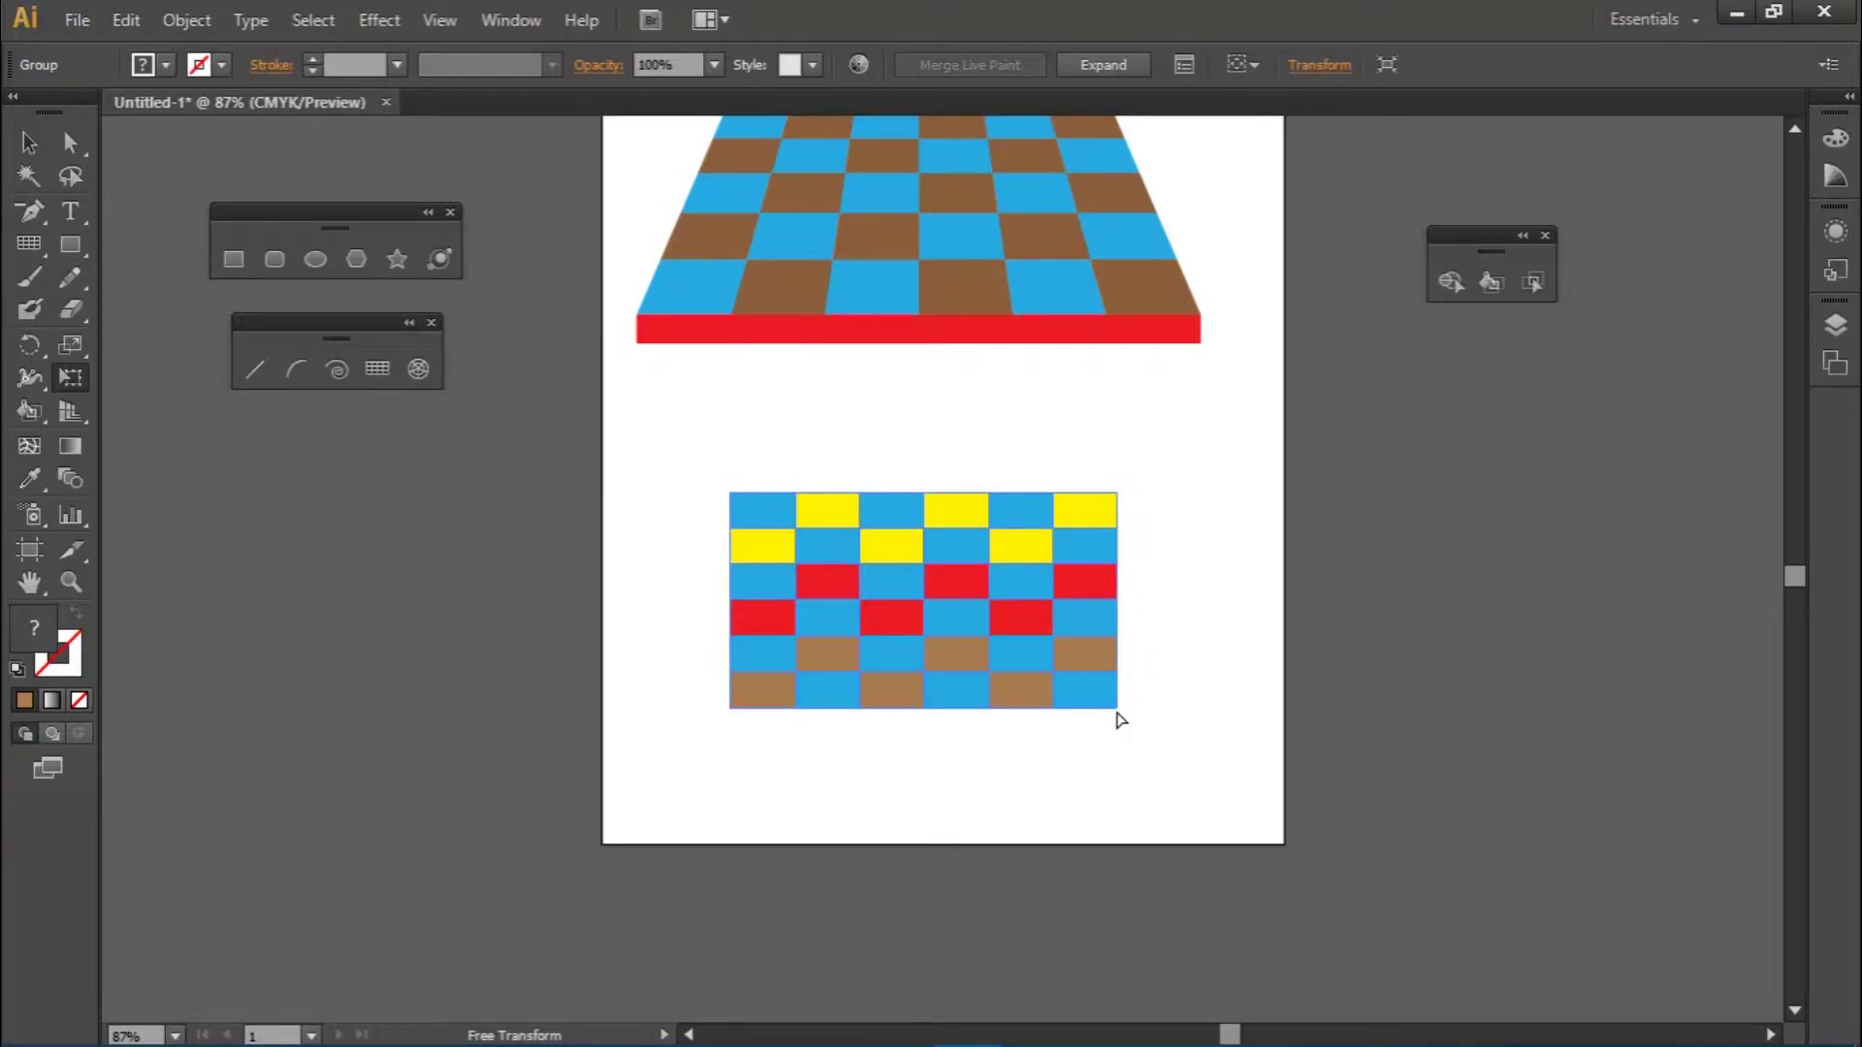
left_click_drag(1122, 719, 1205, 739)
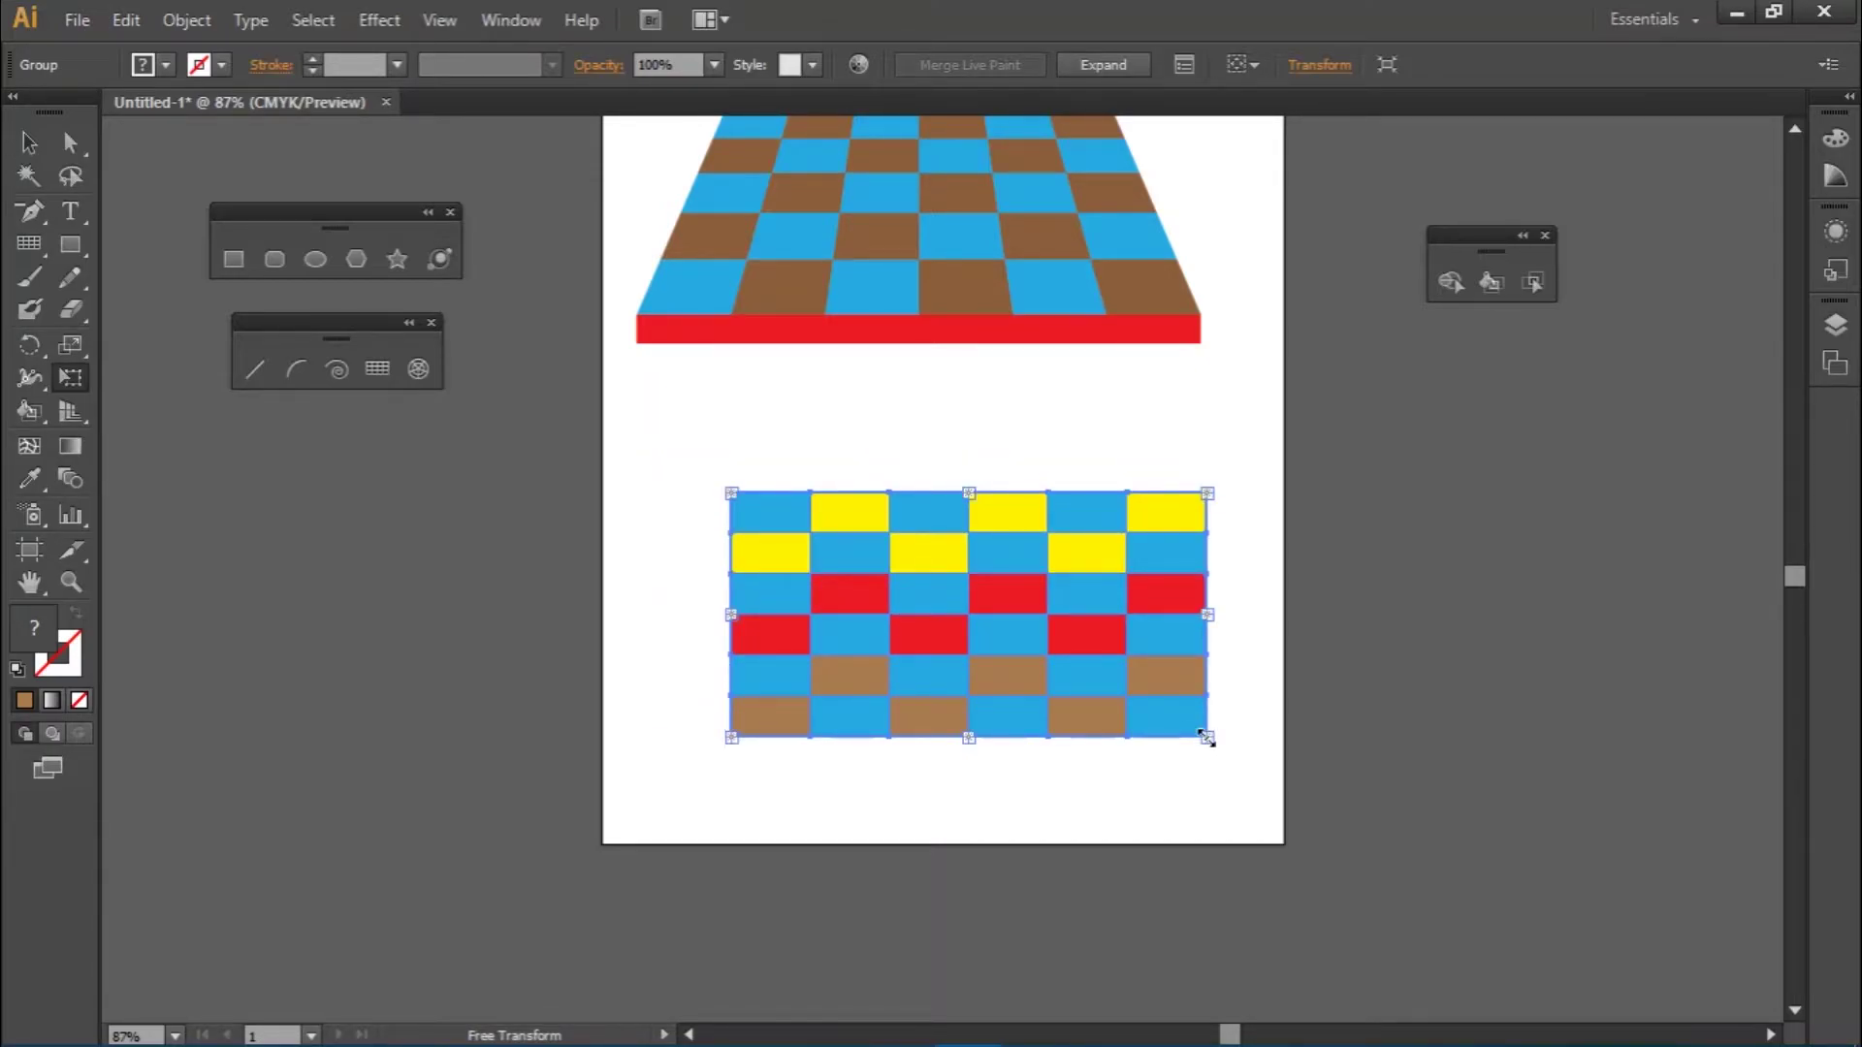
left_click_drag(1206, 738, 1359, 824)
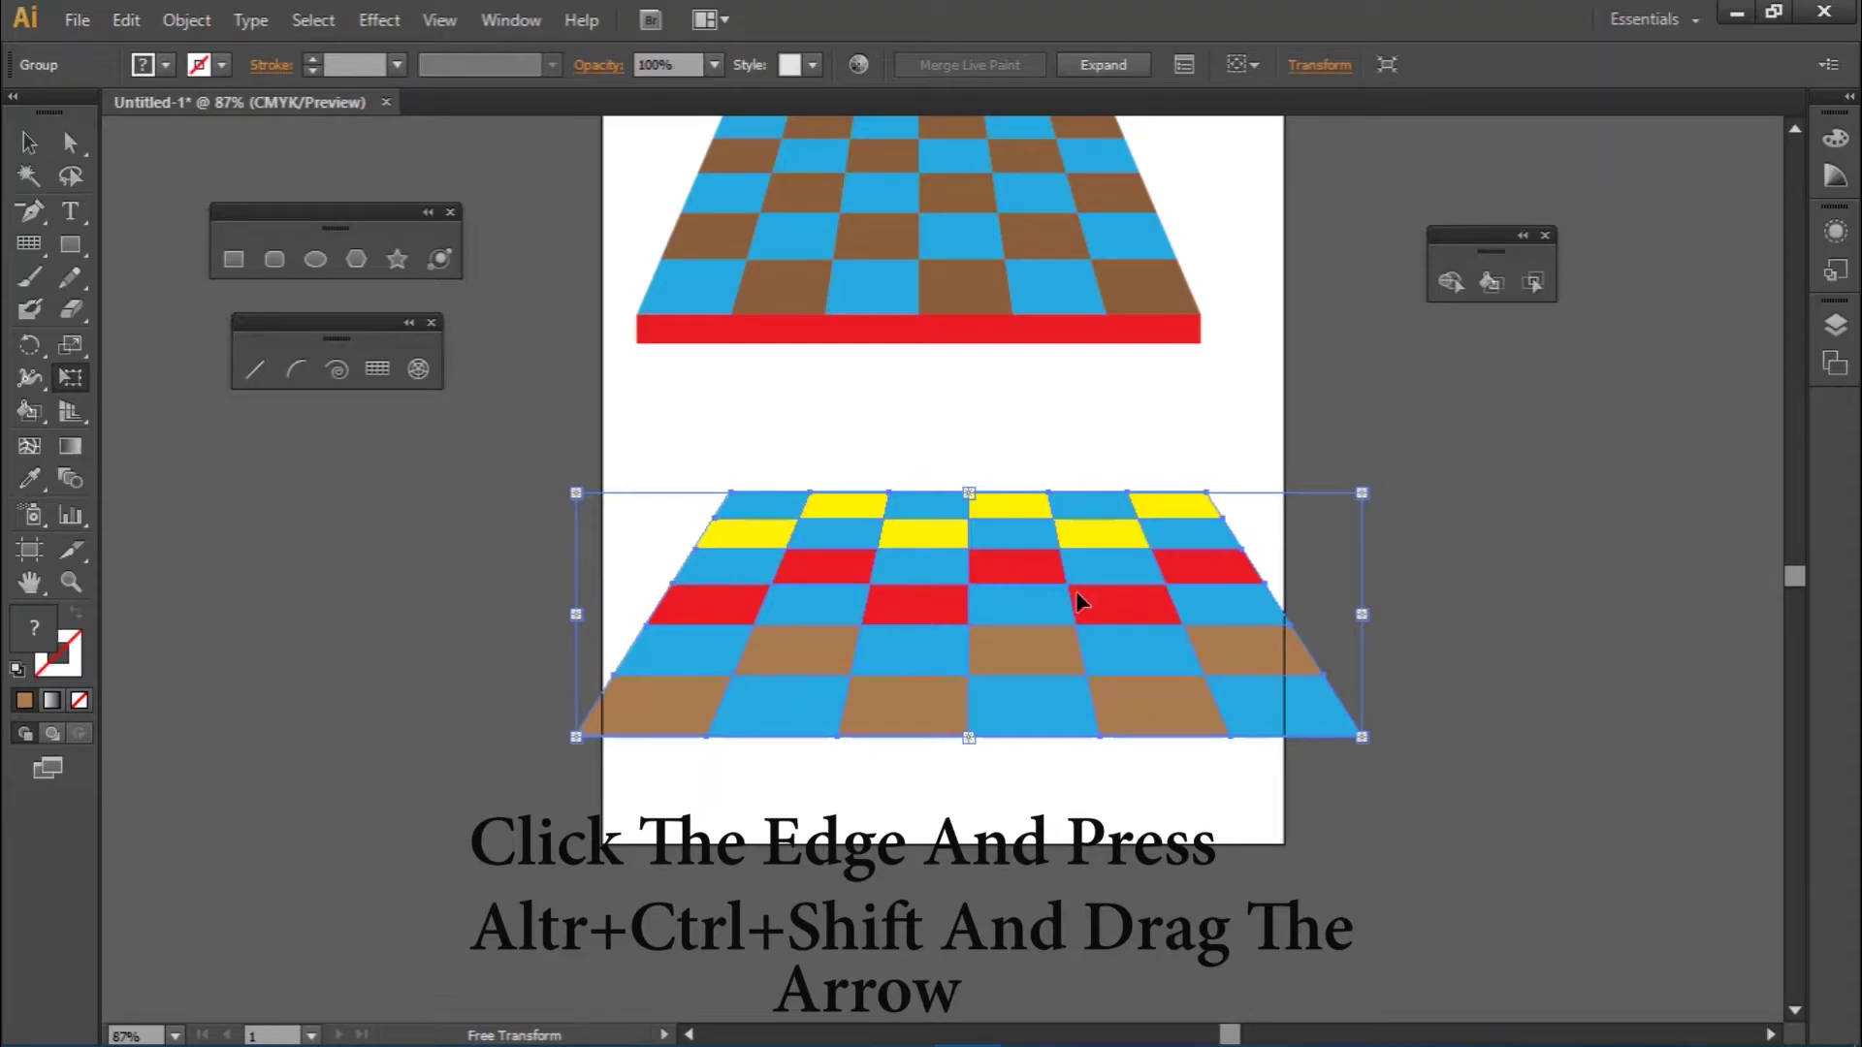
left_click_drag(1074, 590, 1055, 510)
left_click_drag(1053, 504, 1052, 500)
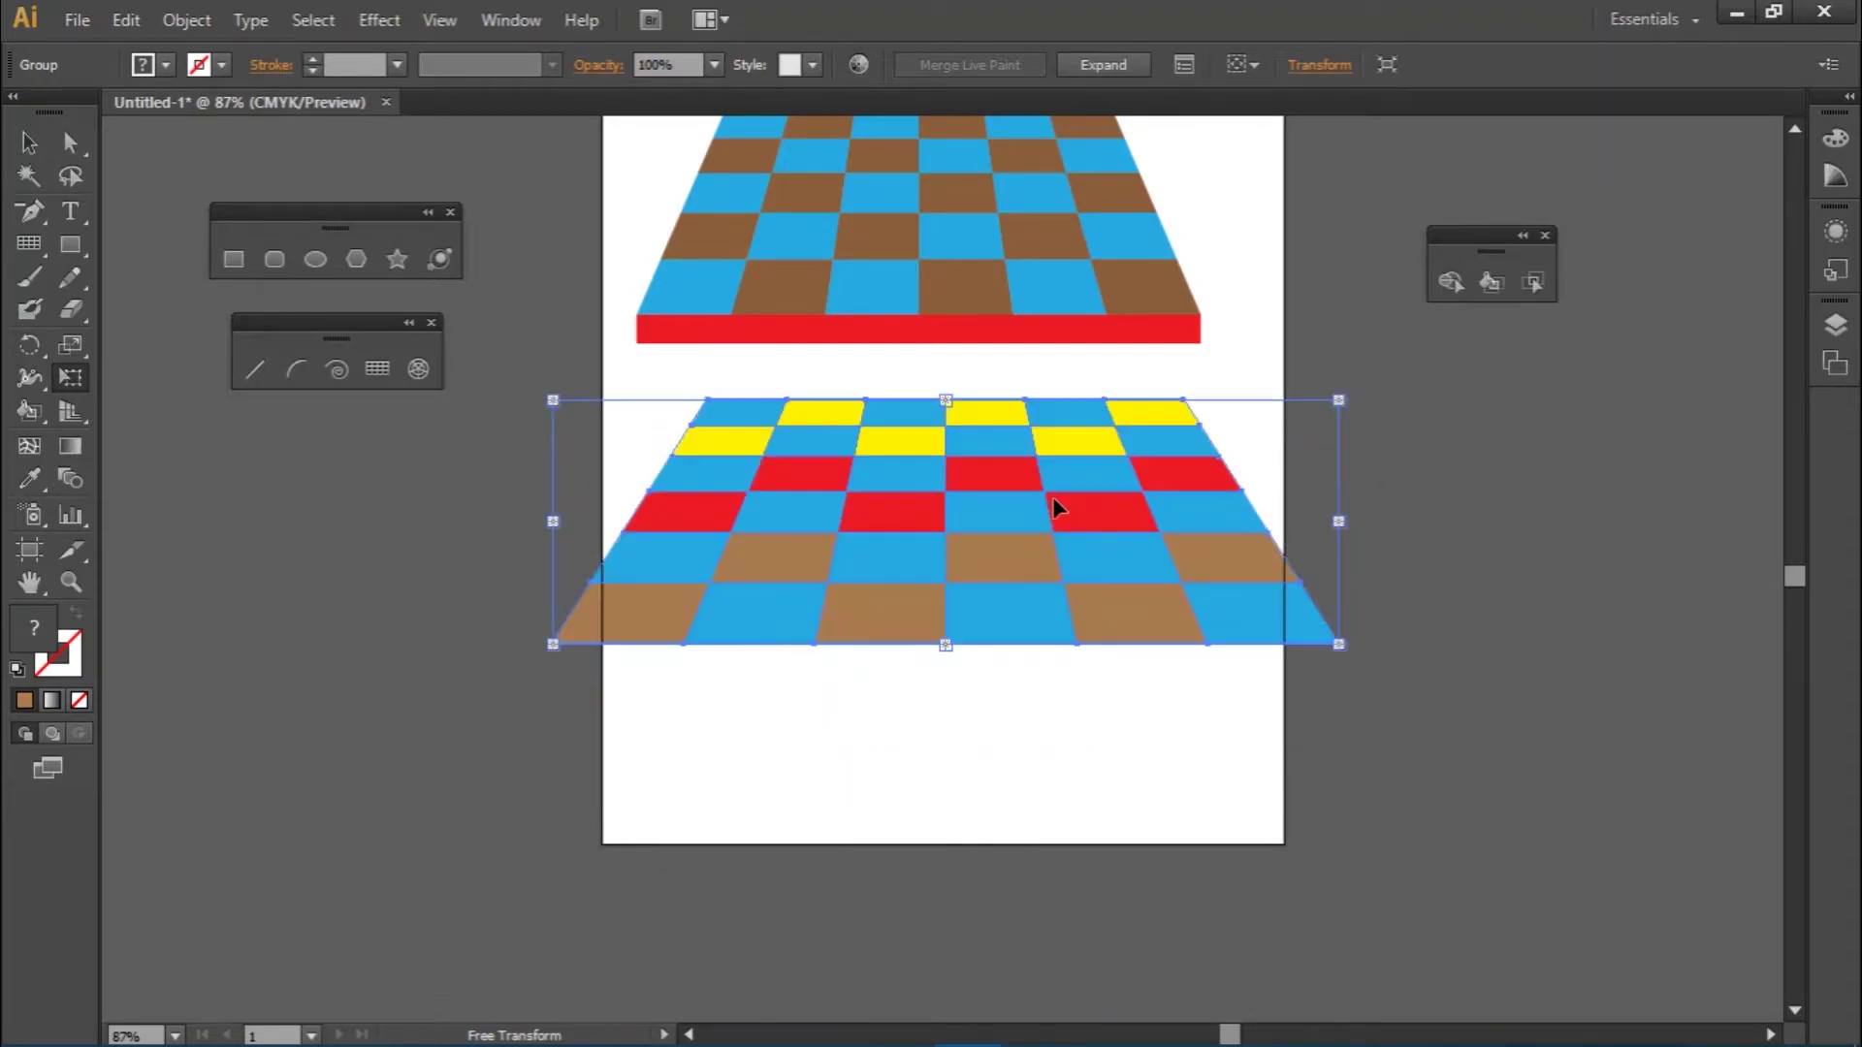
- Draw a thin bar along the floor's bottom edge and fill it orange
left_click(232, 259)
left_click_drag(548, 645, 1359, 669)
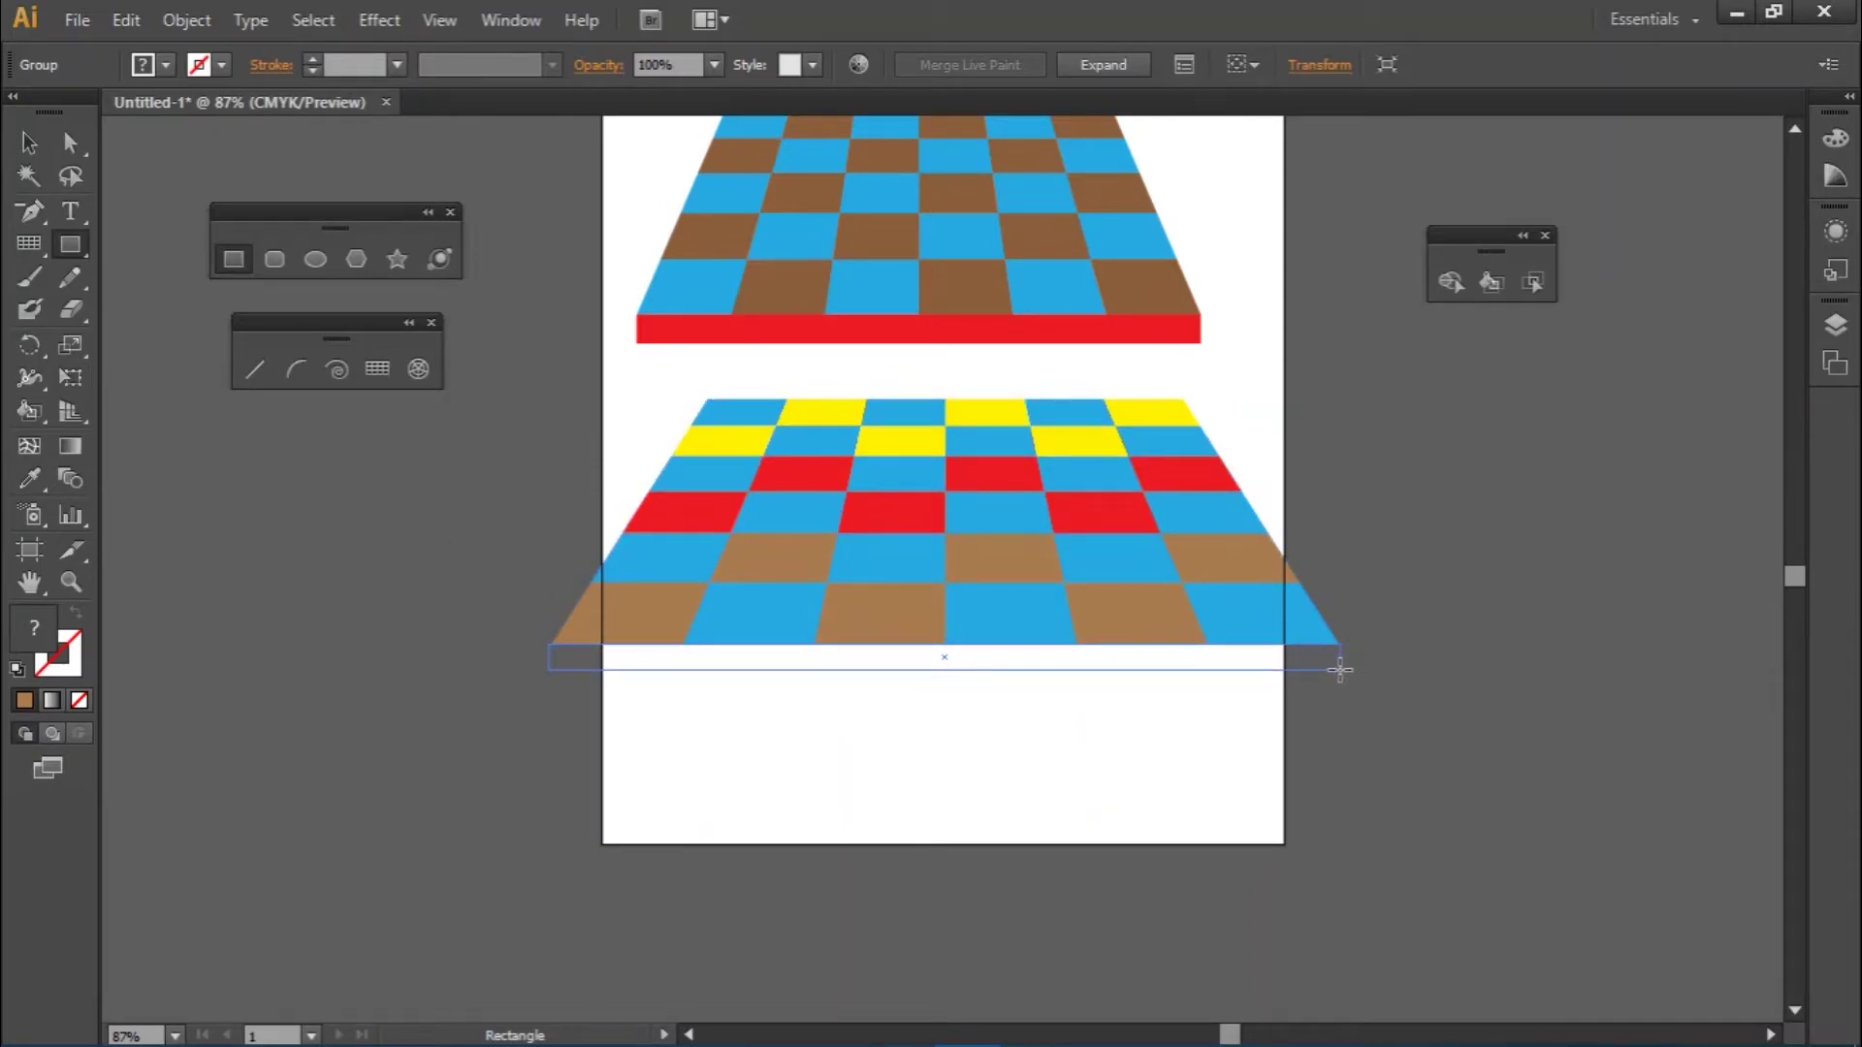
left_click_drag(1339, 669, 1341, 669)
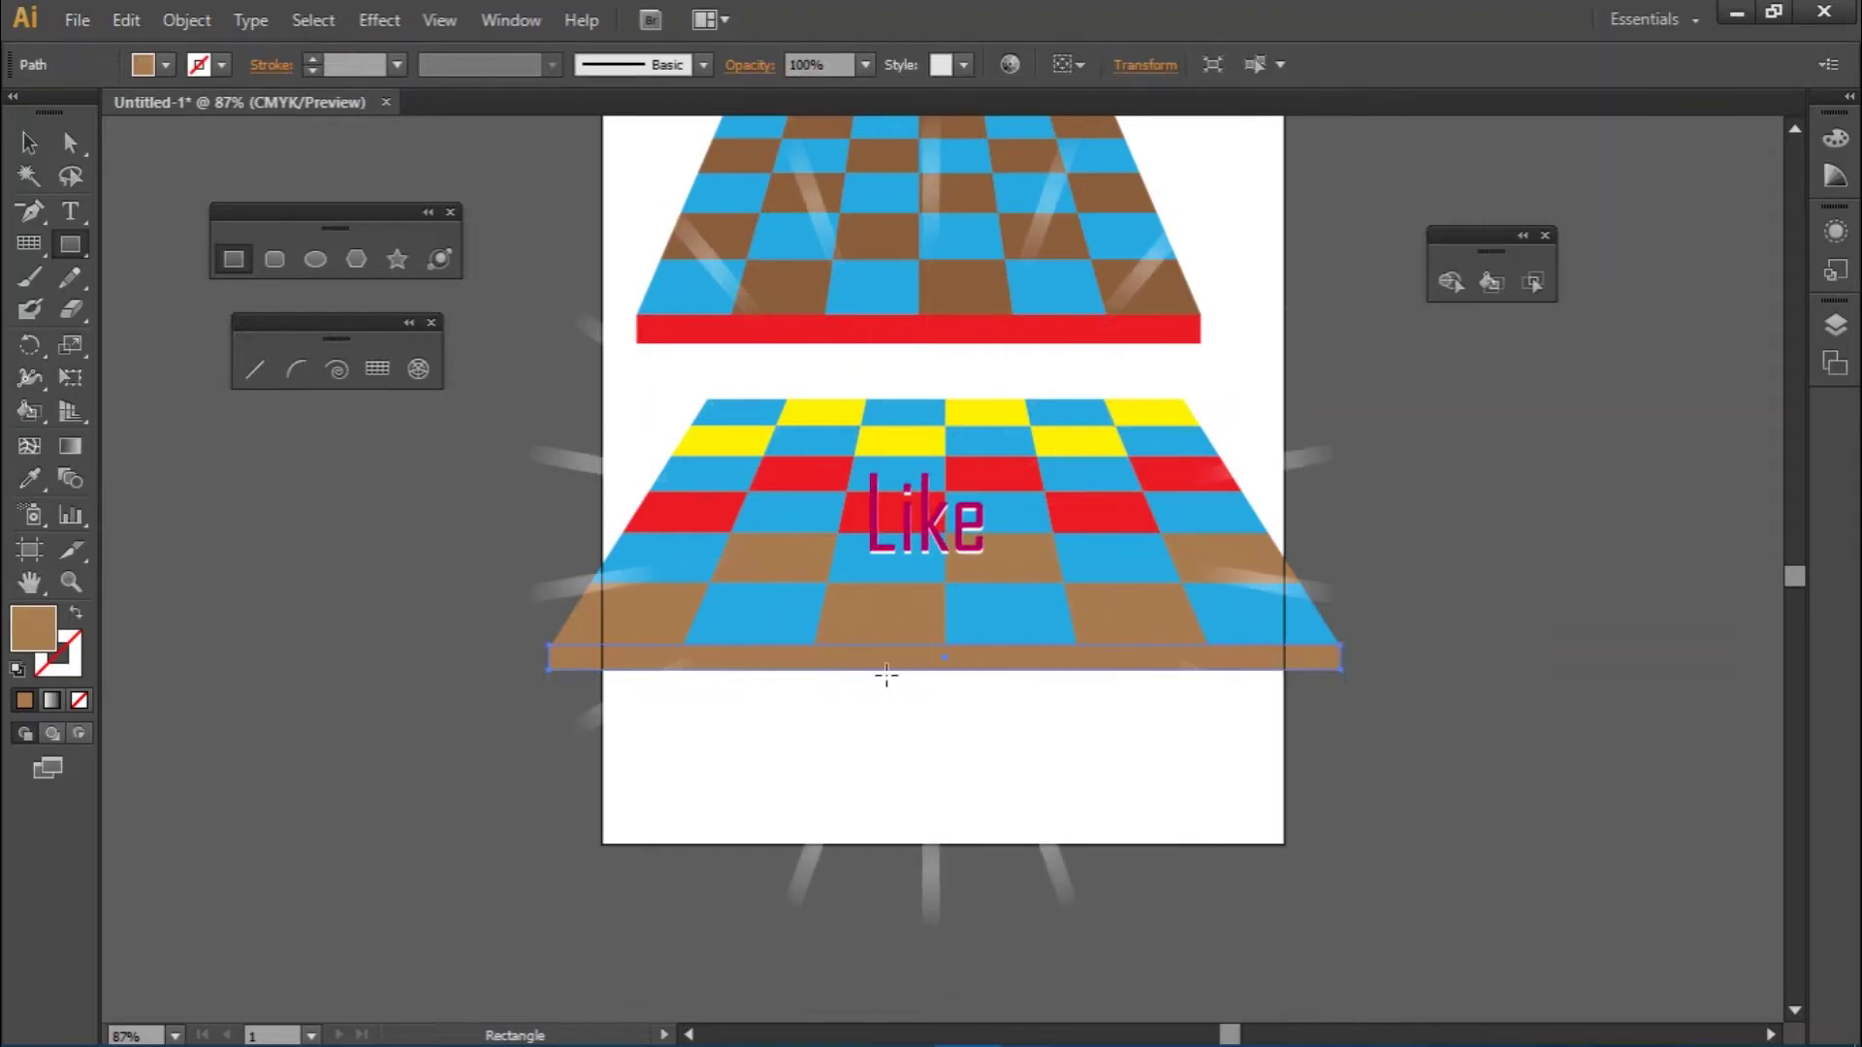
left_click(166, 65)
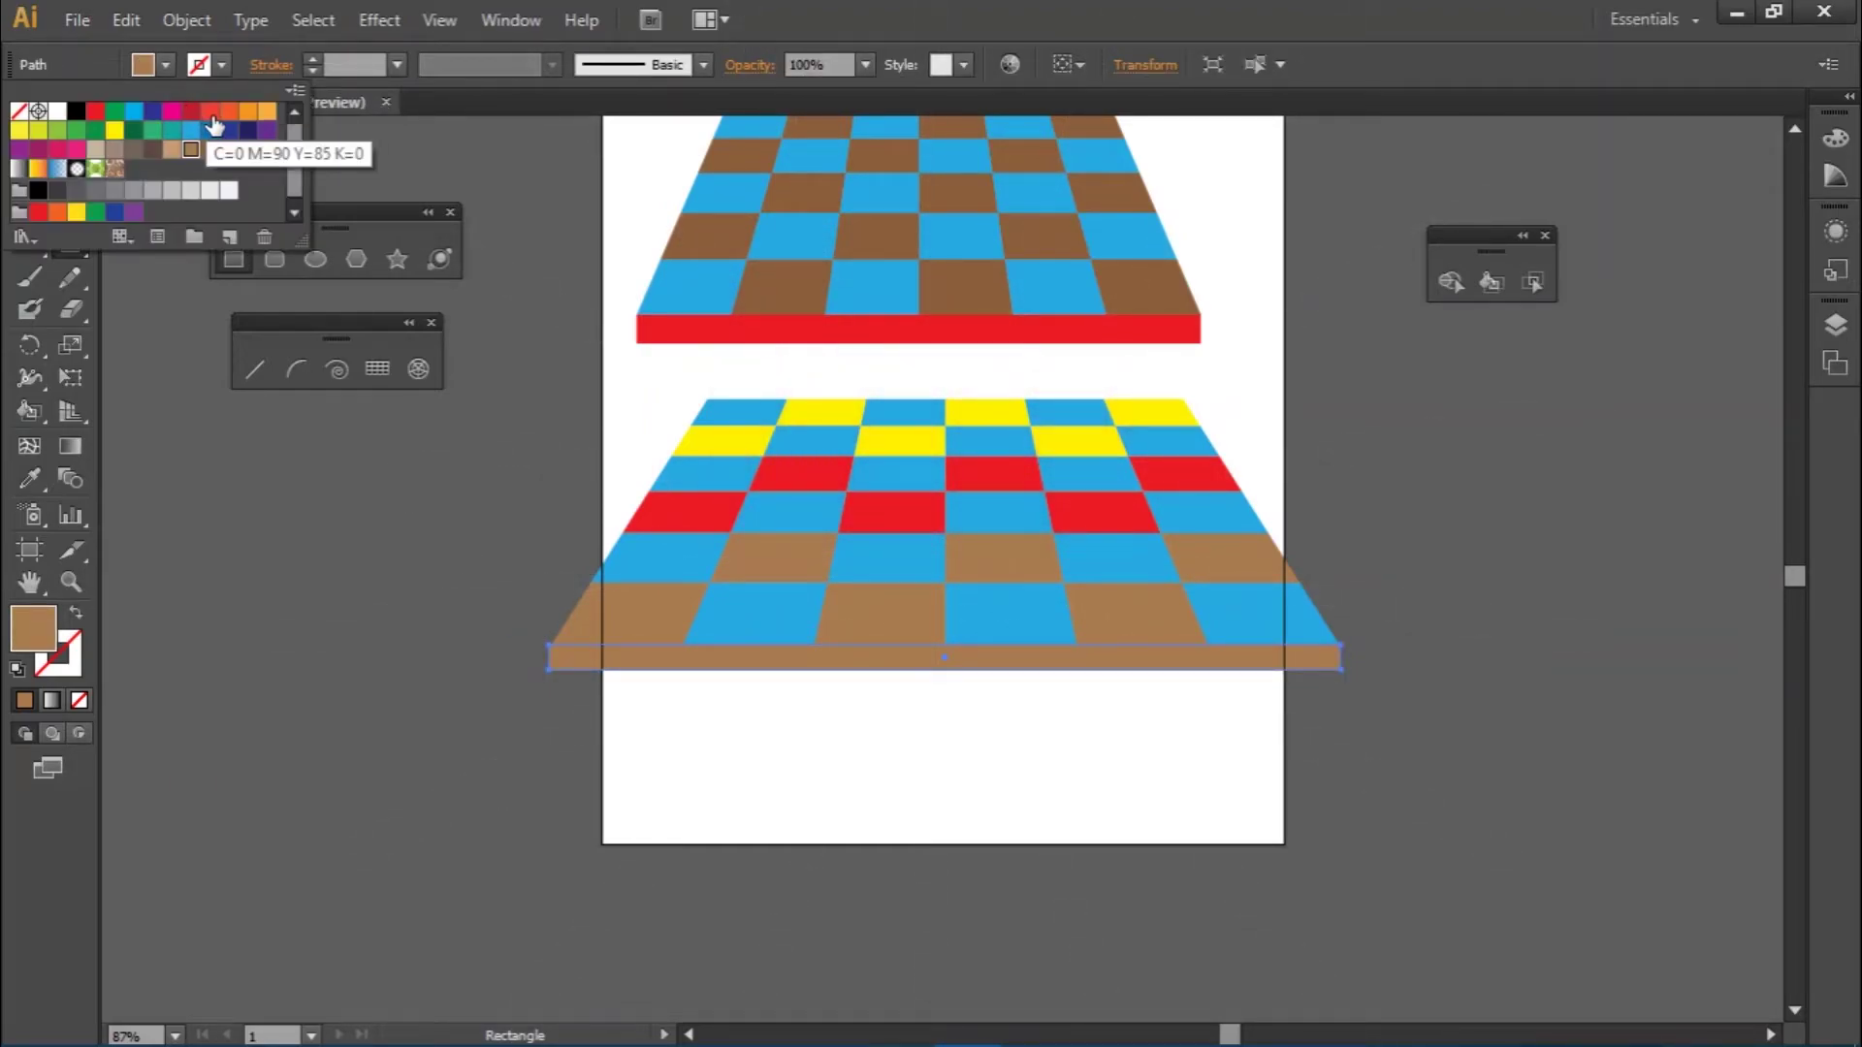
left_click(211, 113)
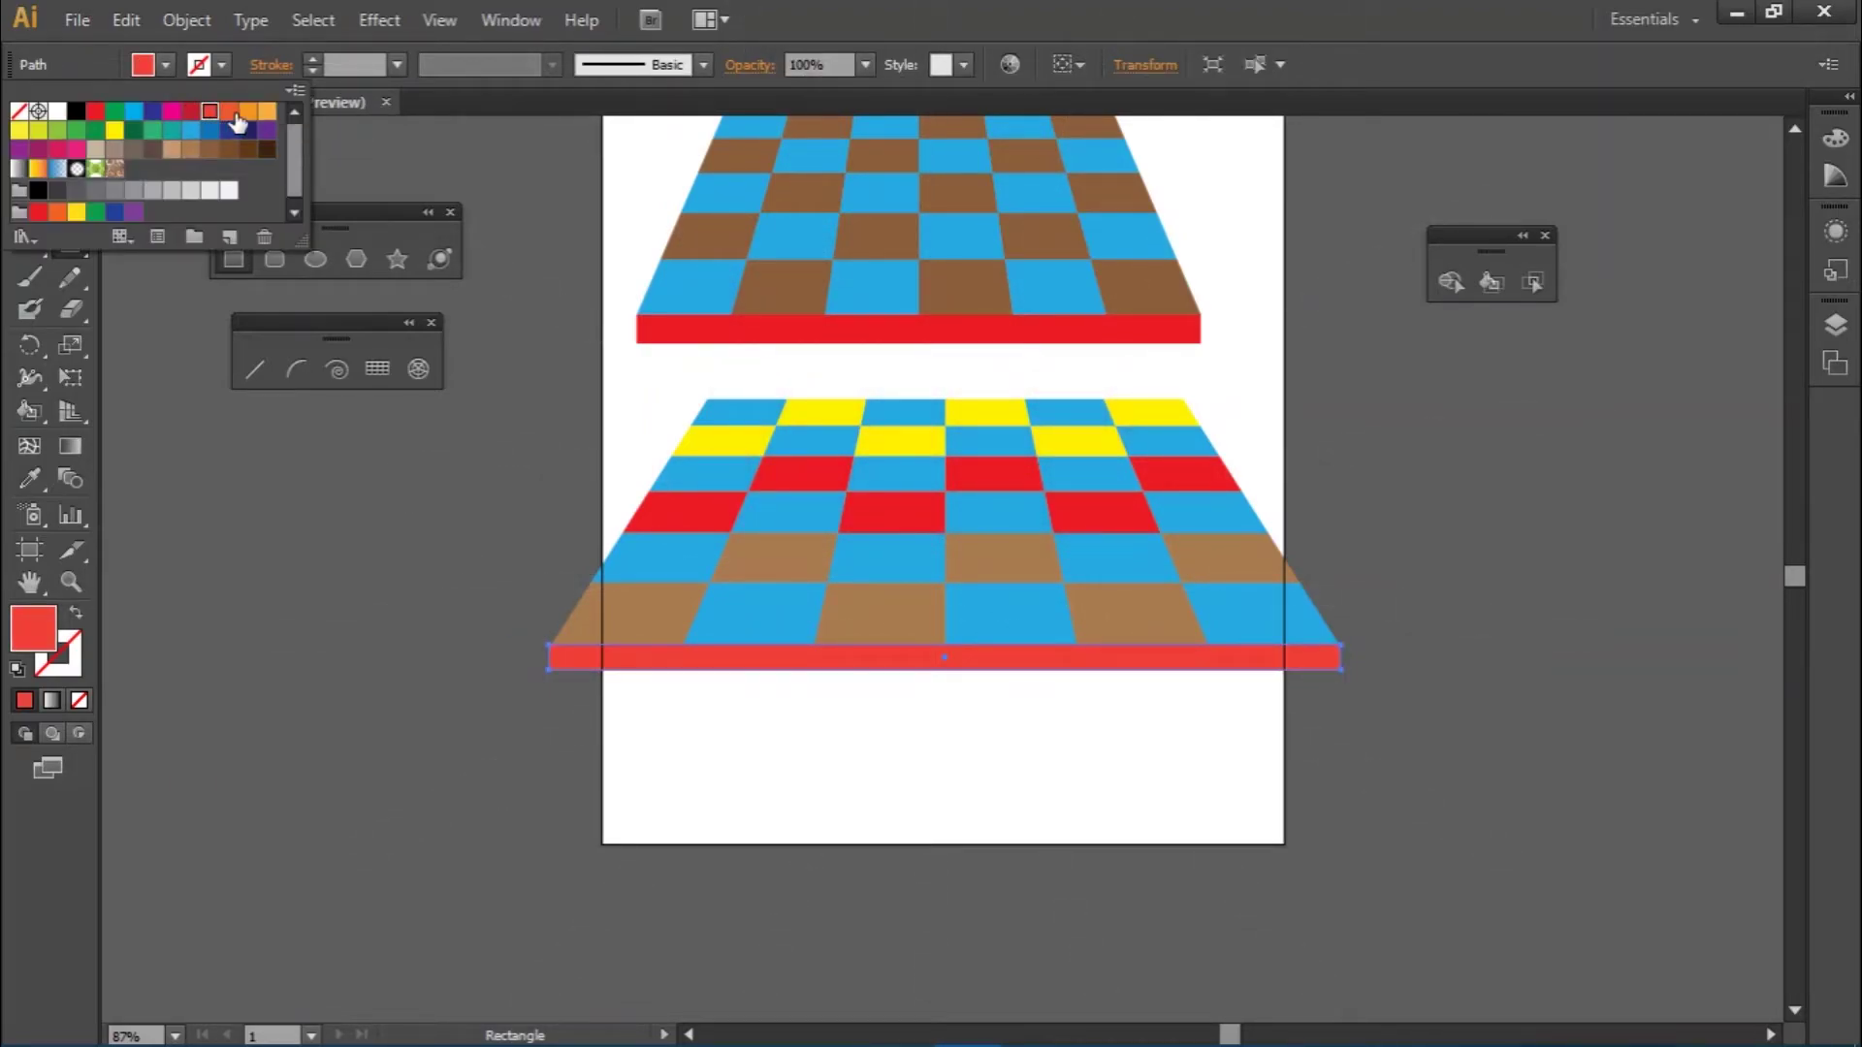
left_click(249, 112)
- Close the swatches, cancel the Rectangle size dialog, and select the lower floor
left_click(483, 320)
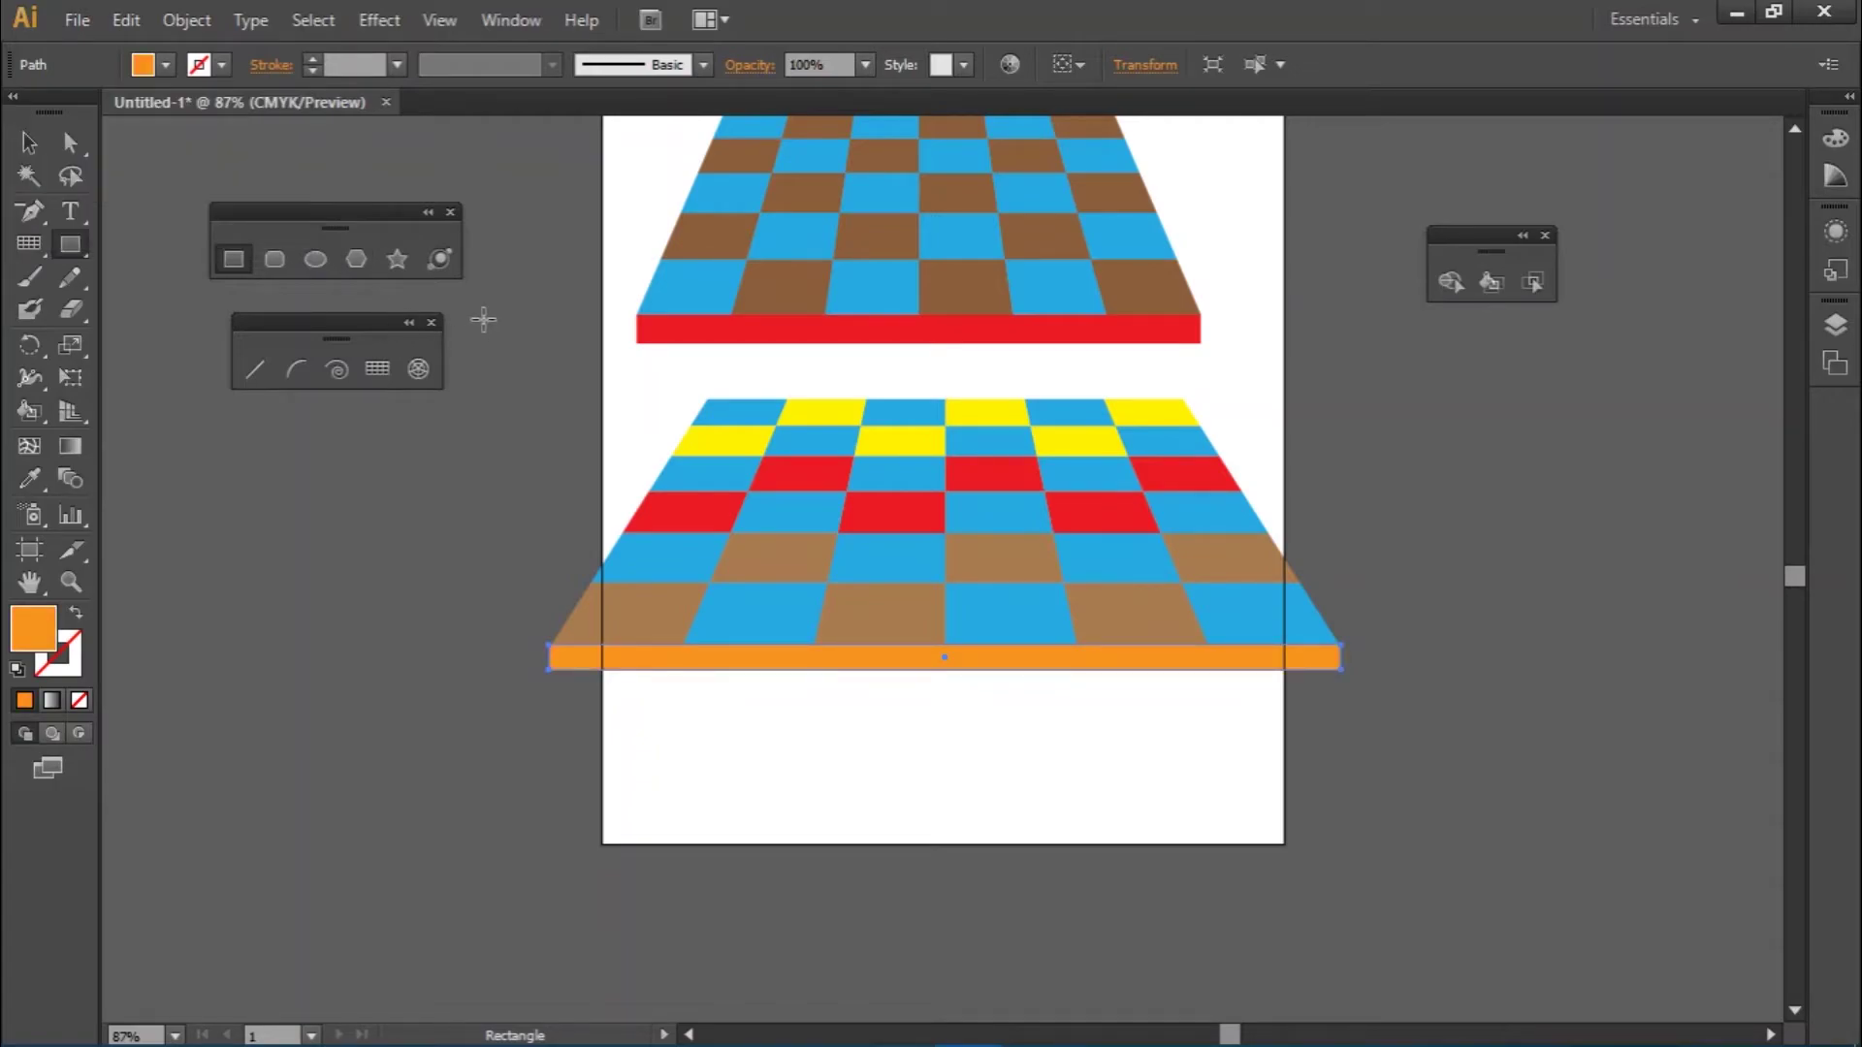
left_click(483, 332)
key("shift+Tab")
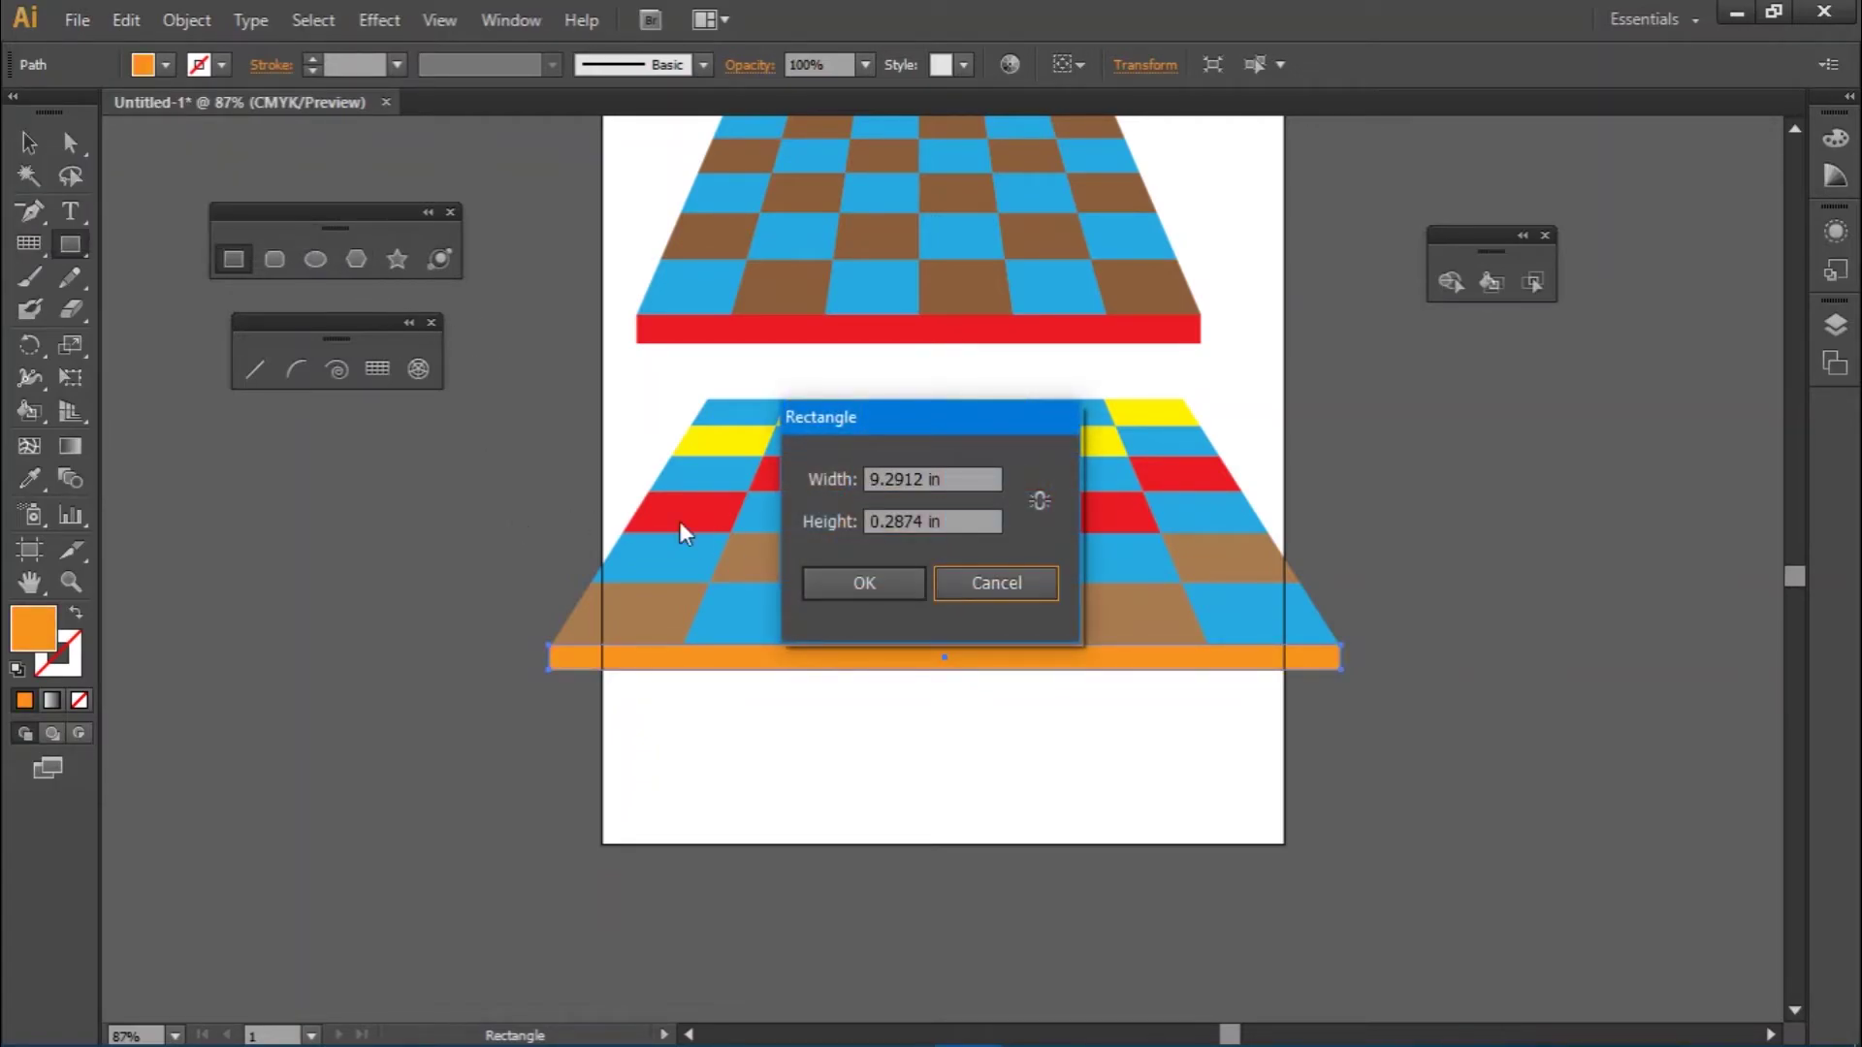
left_click(995, 580)
left_click(29, 143)
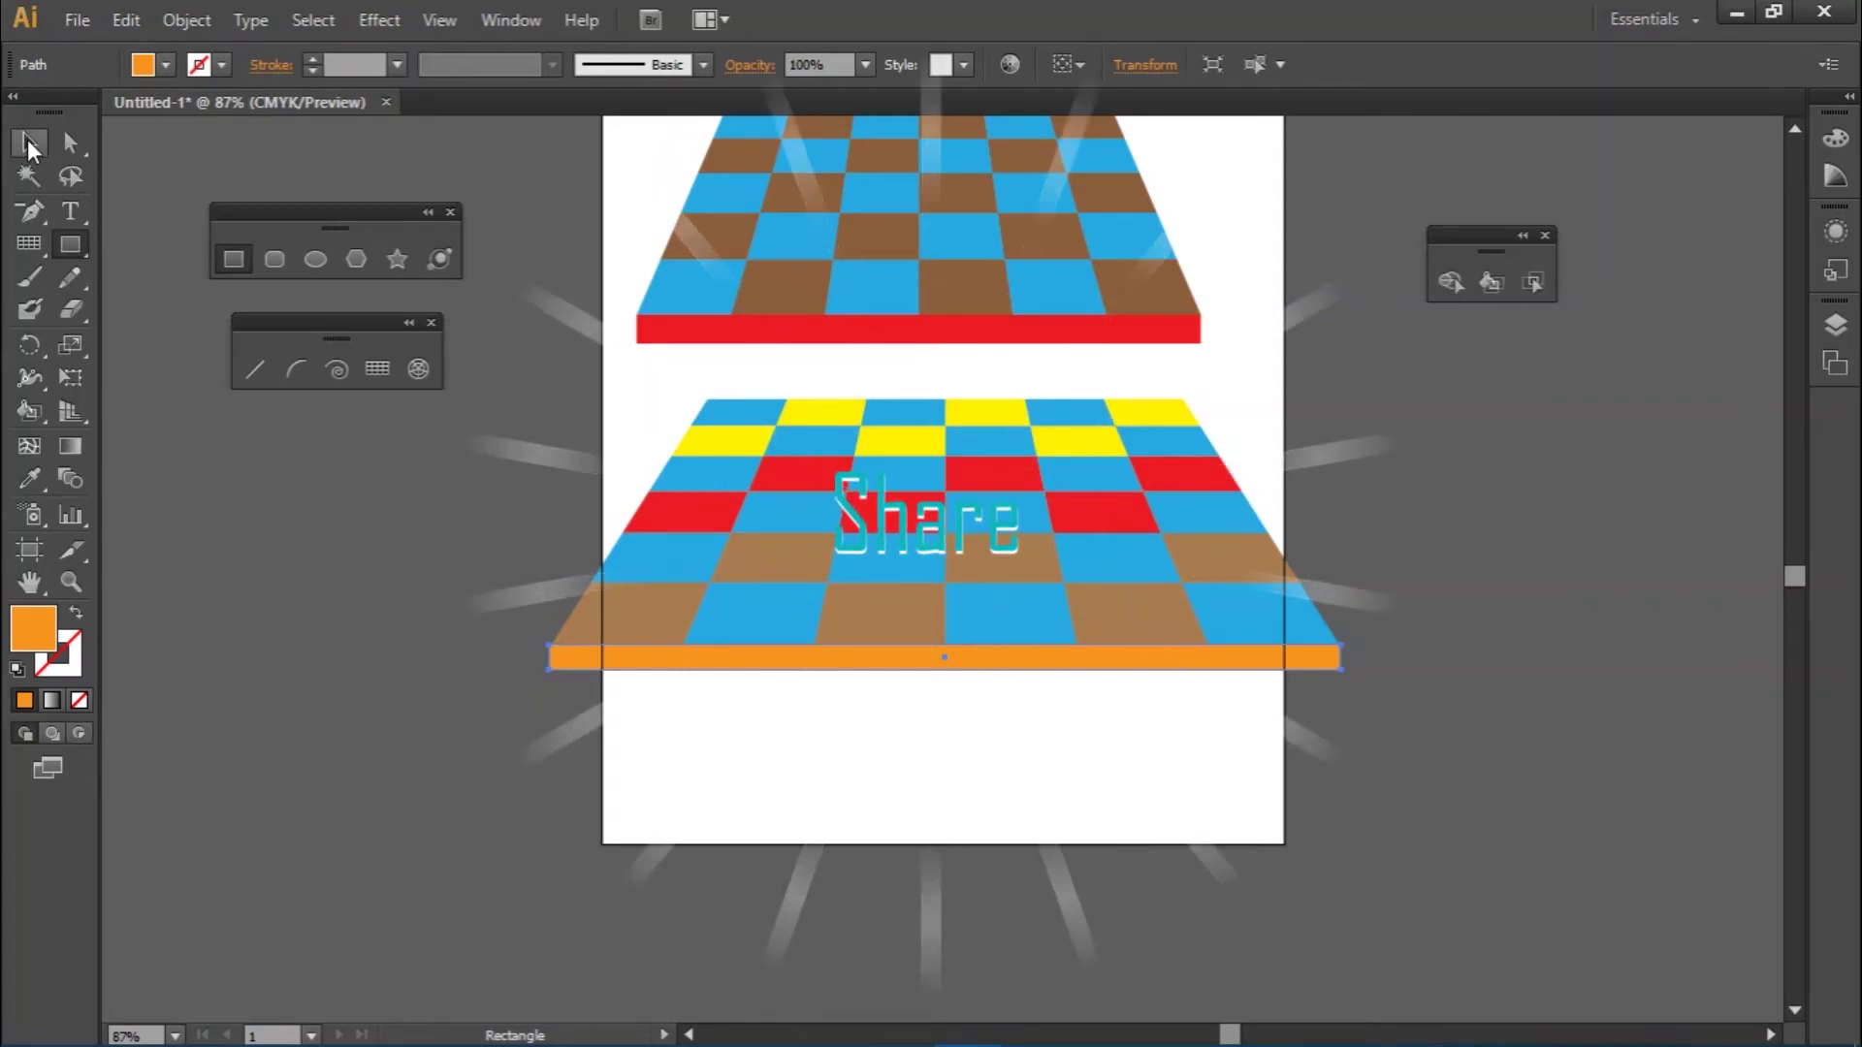
left_click(886, 525)
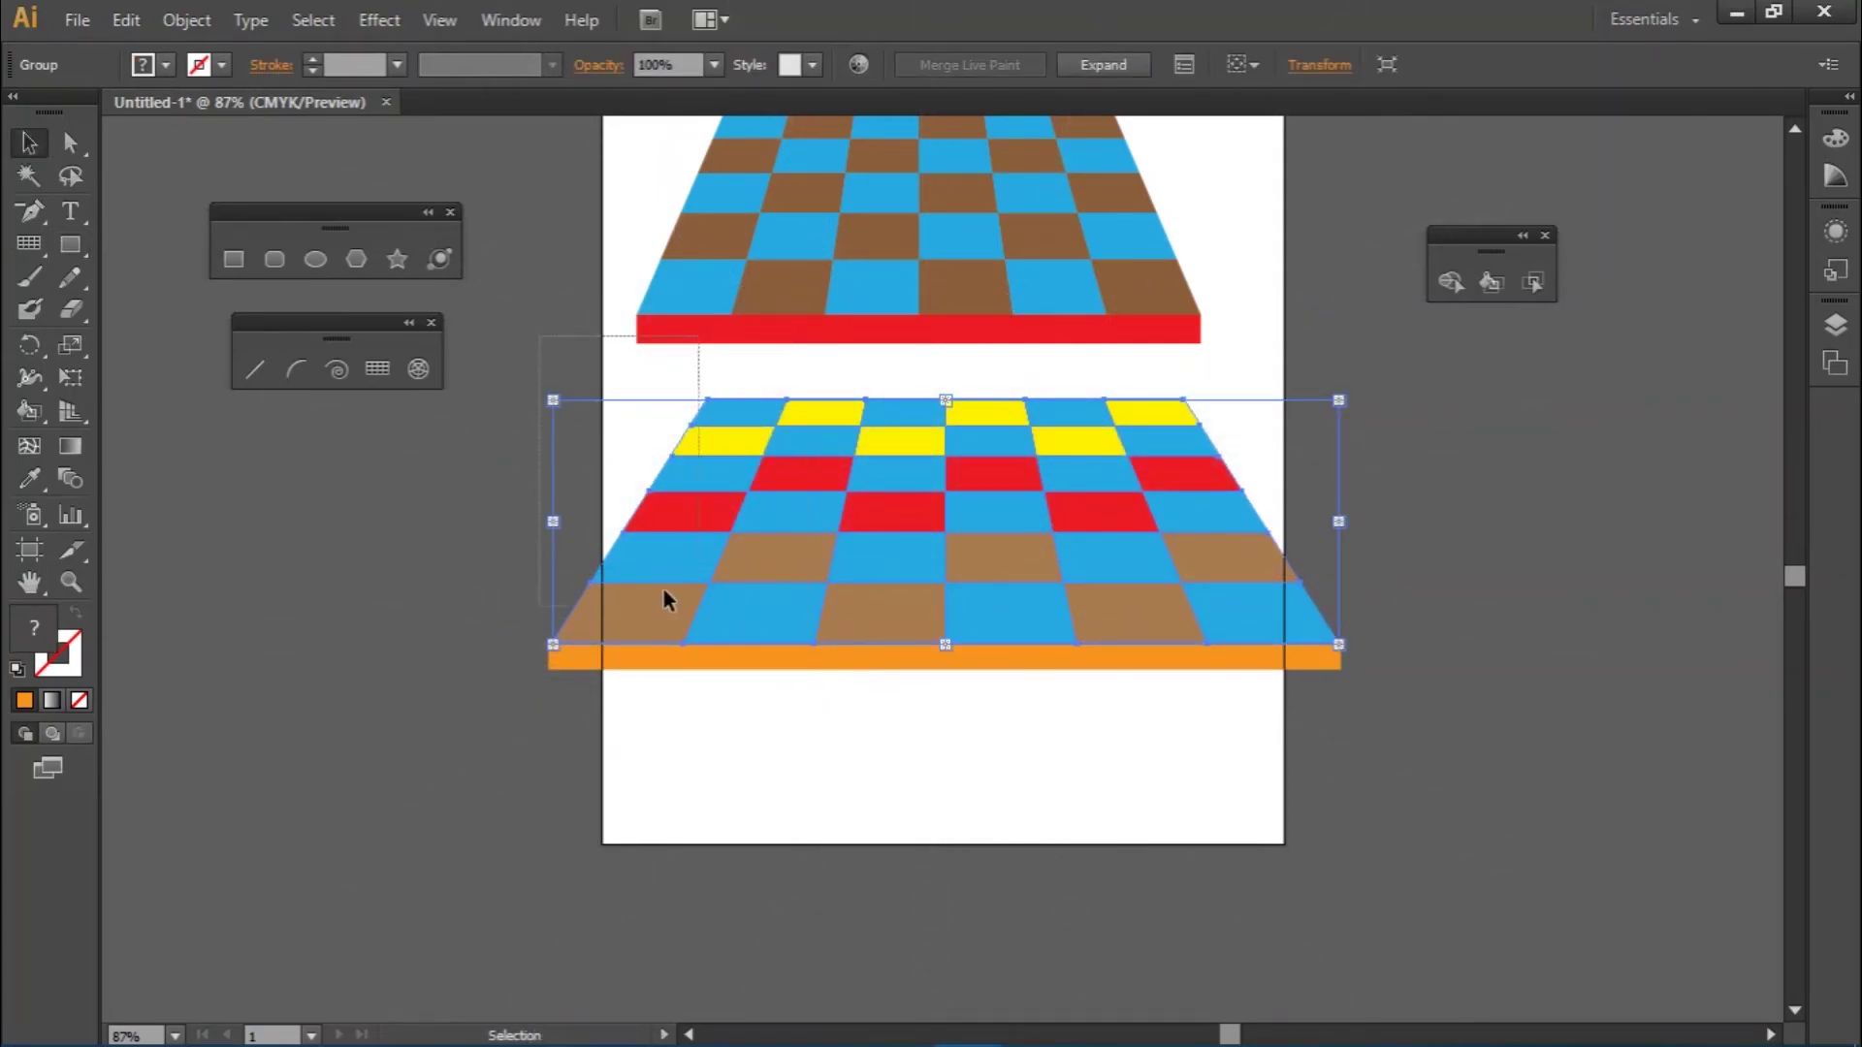
- Marquee-select the lower floor and its orange bar and group them
left_click_drag(800, 630, 585, 559)
left_click_drag(577, 404, 777, 688)
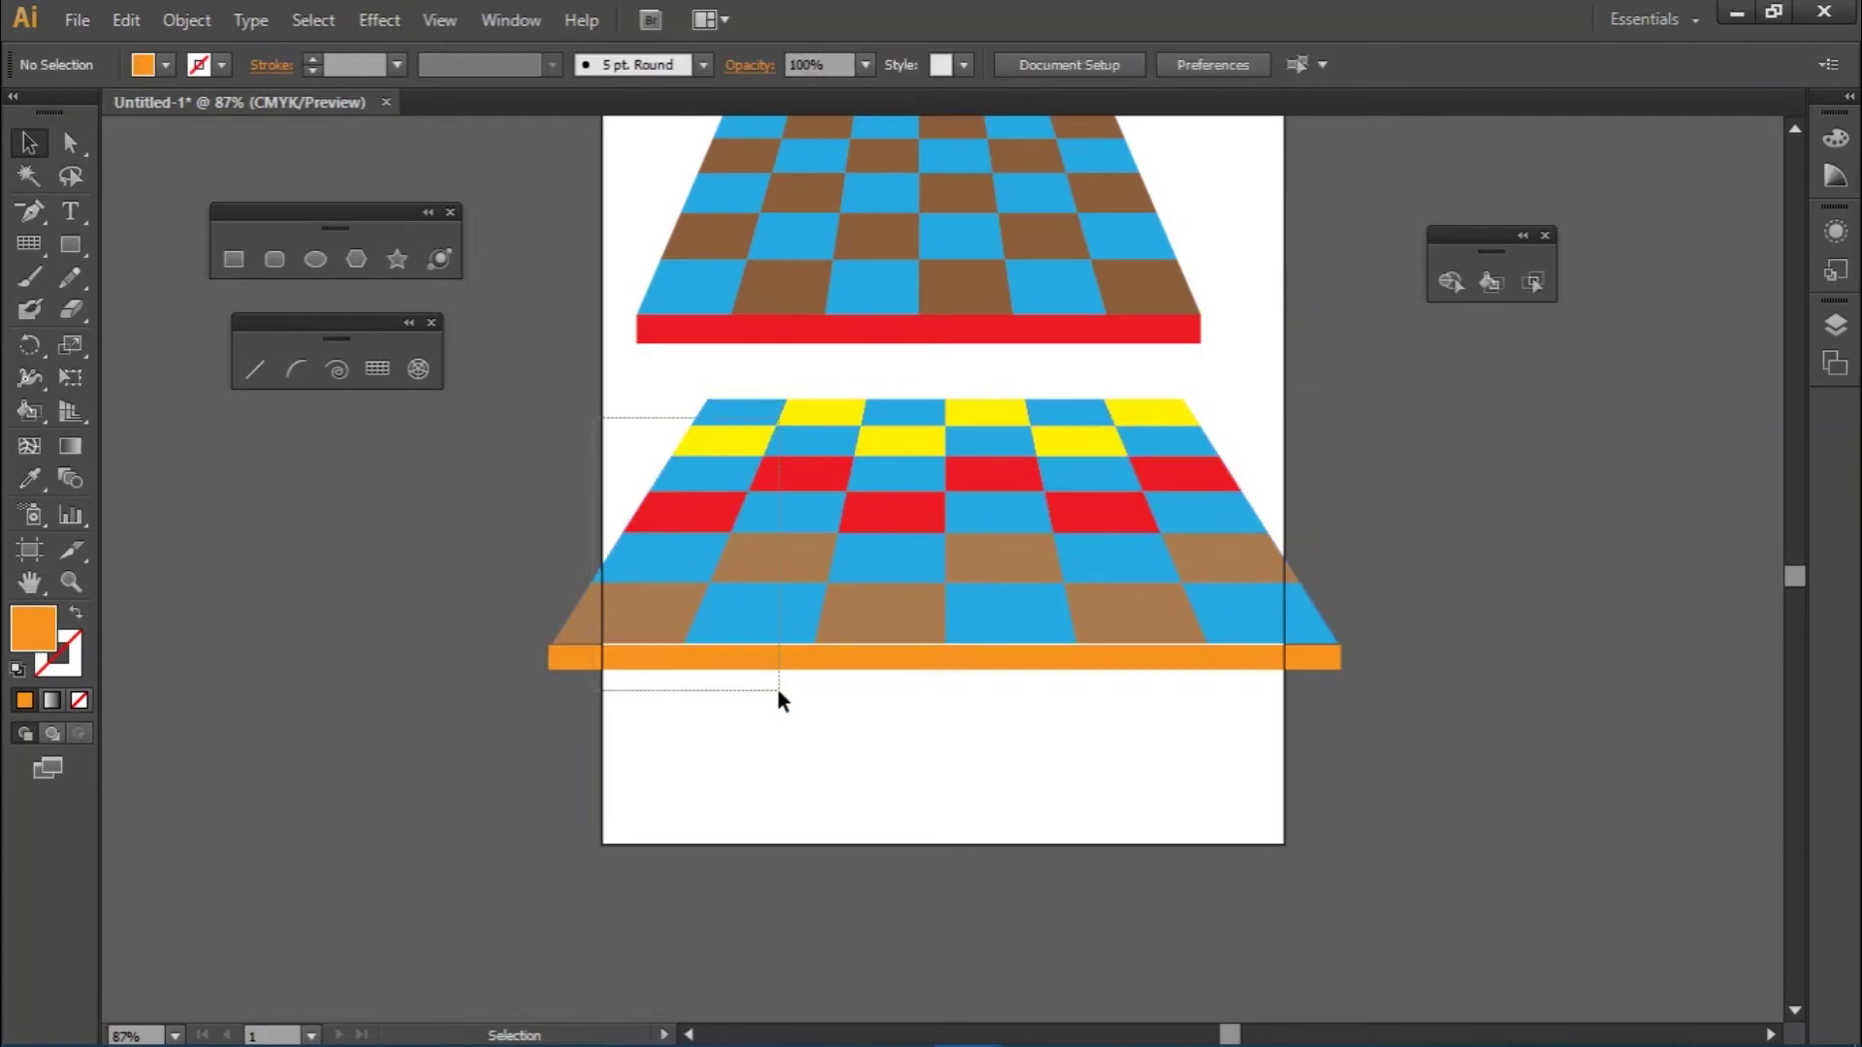
right_click(779, 694)
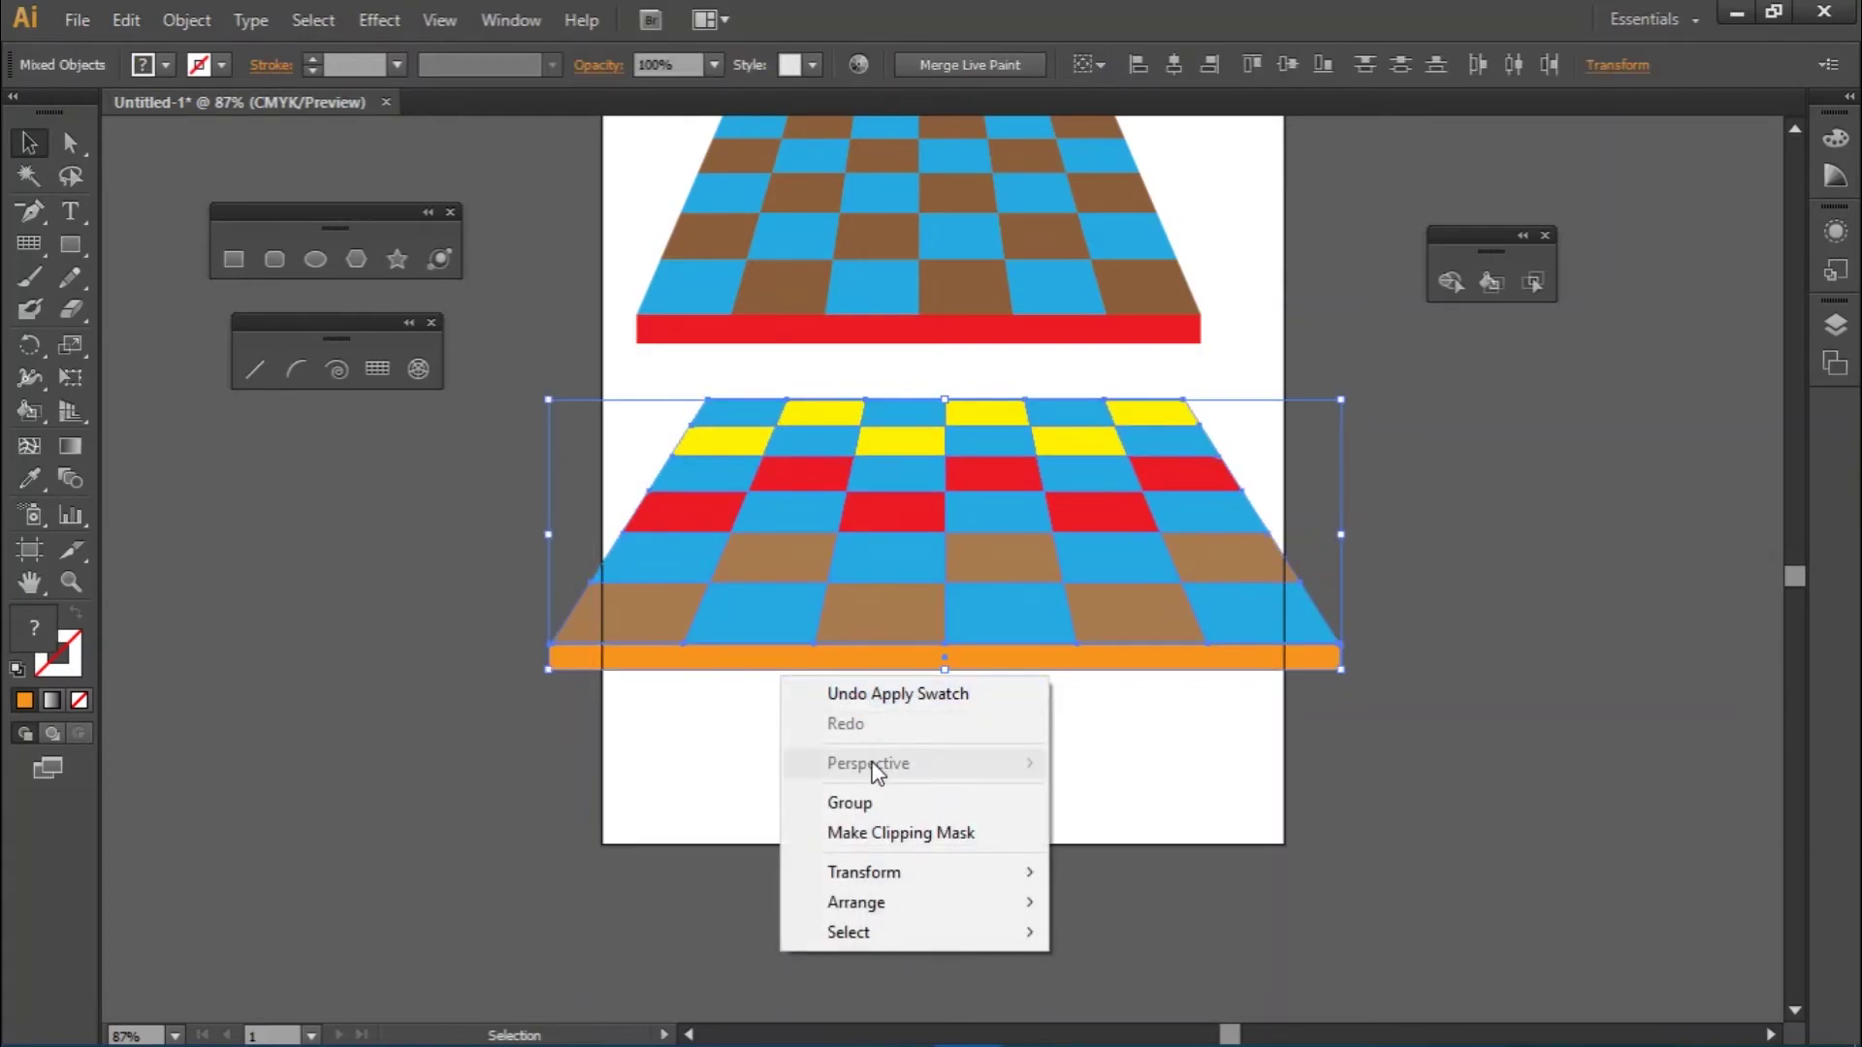
left_click(873, 809)
left_click(1317, 567)
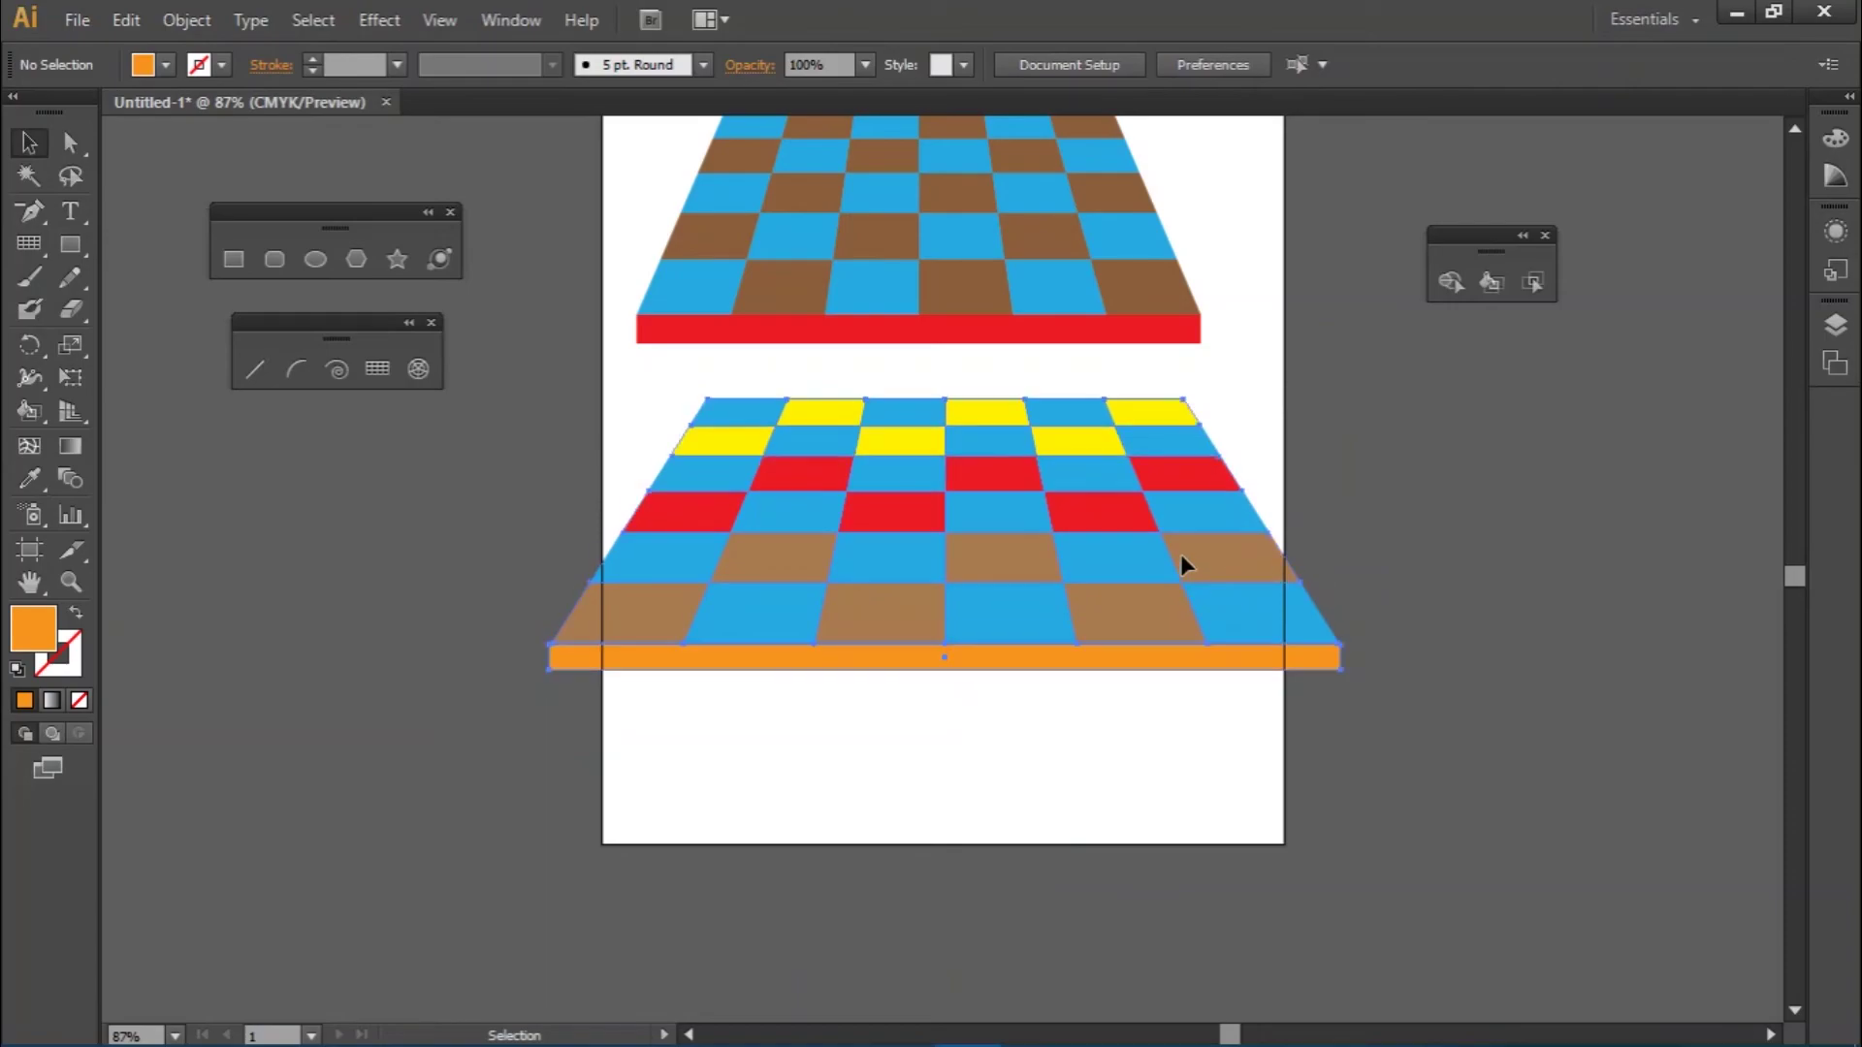
- Nudge the grouped floor down and narrow it from both sides, then select the upper floor
mouse_move(1164, 569)
left_mouse_down()
mouse_move(1121, 611)
mouse_move(1169, 584)
left_mouse_up()
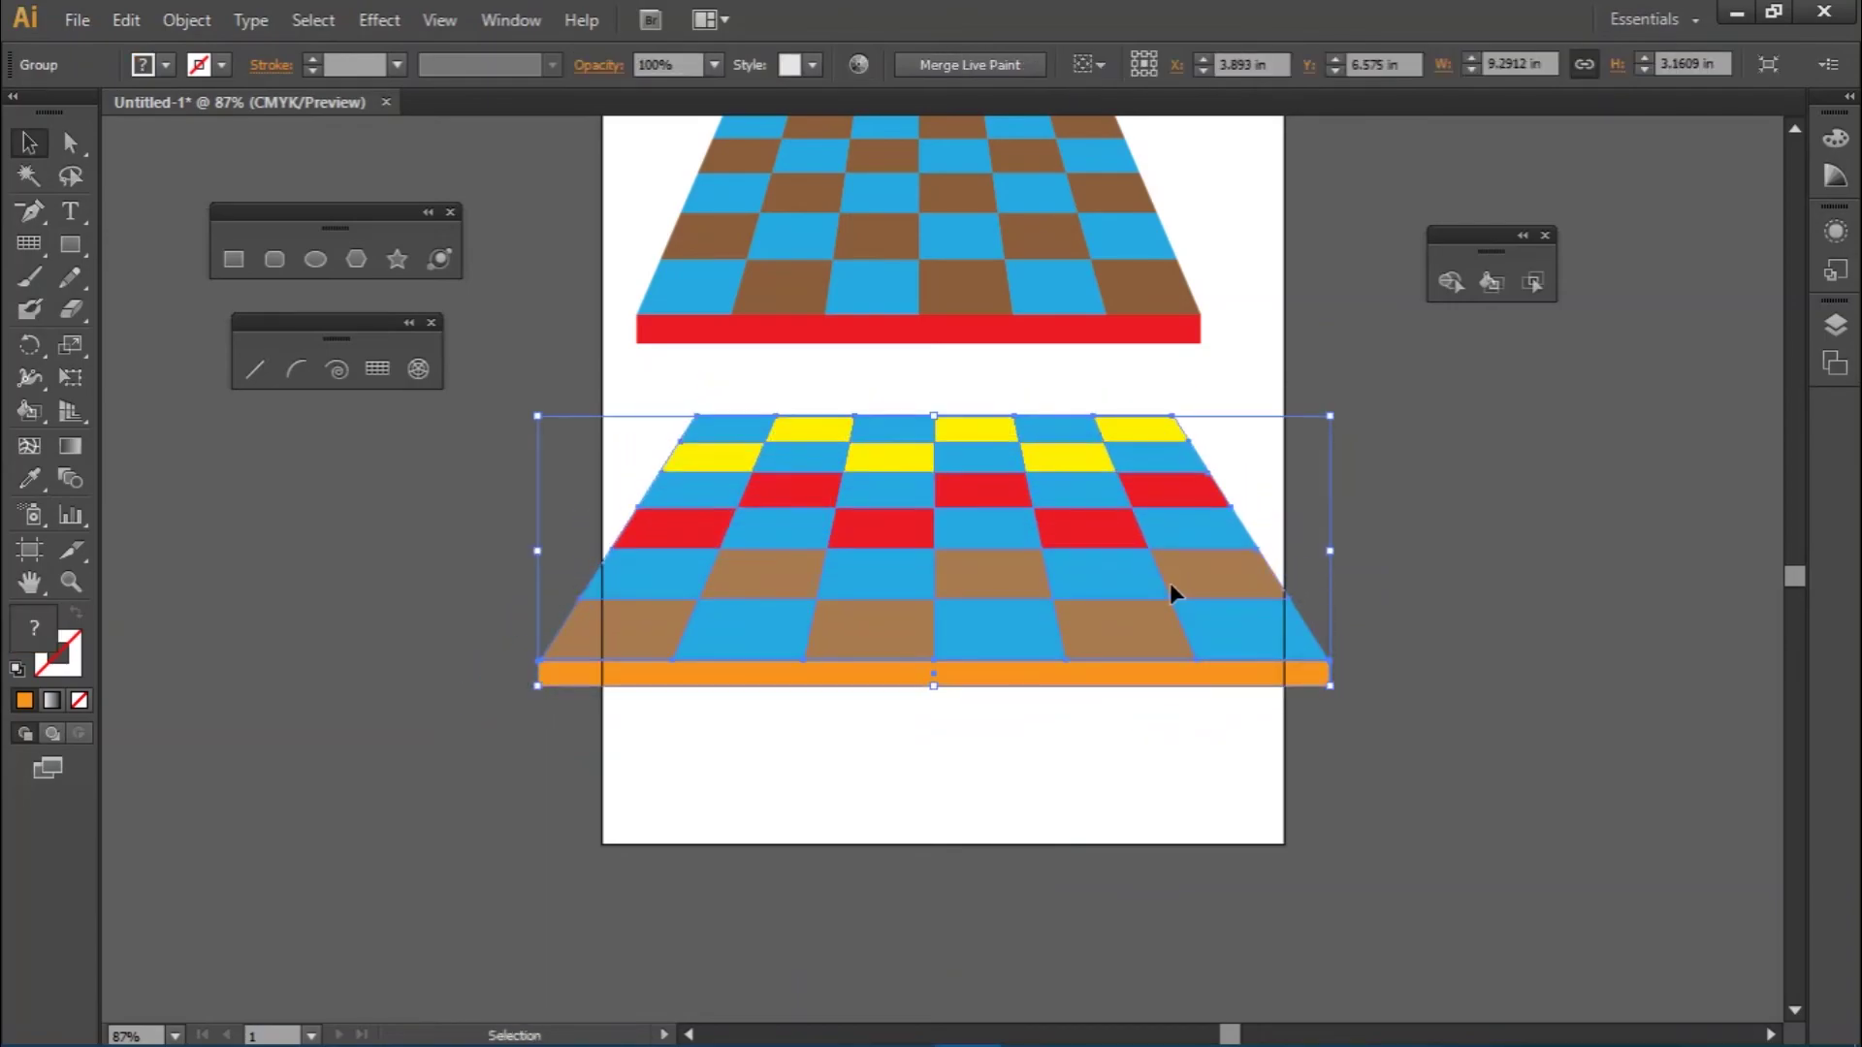
left_click_drag(1330, 550, 1276, 550)
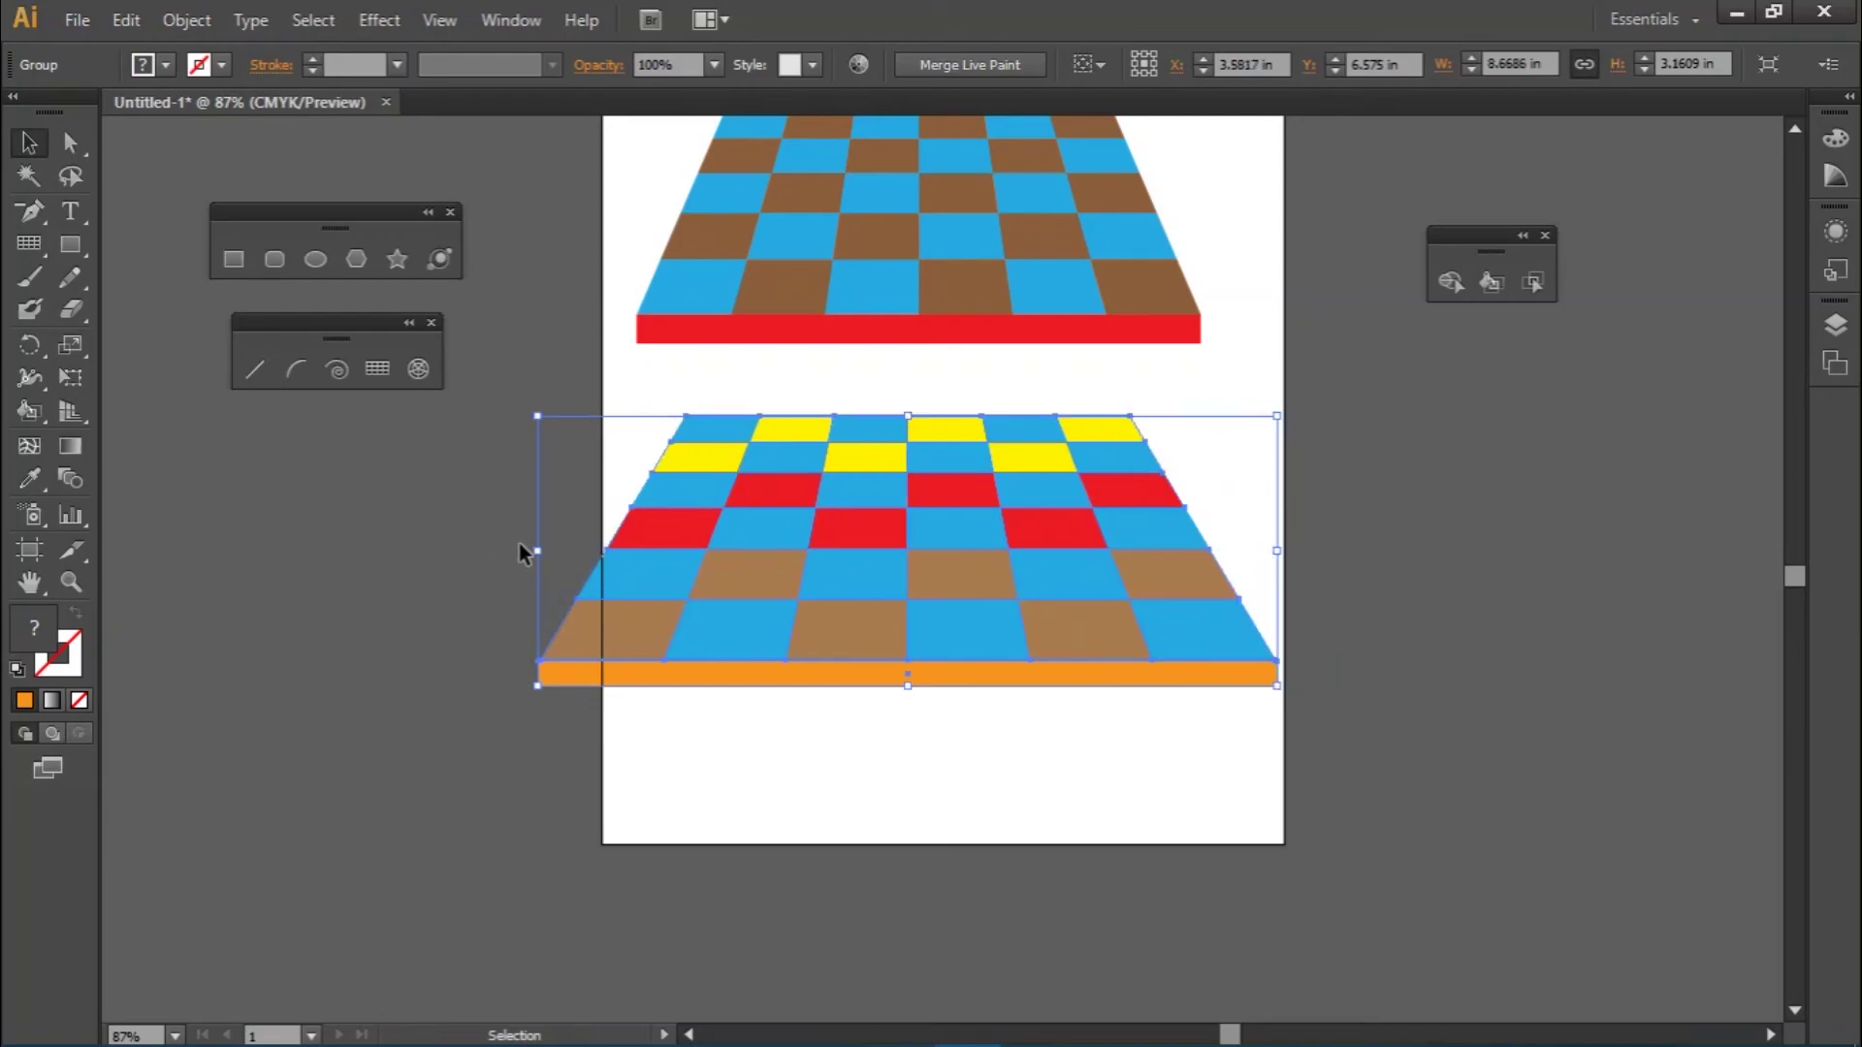
left_click_drag(536, 551, 615, 551)
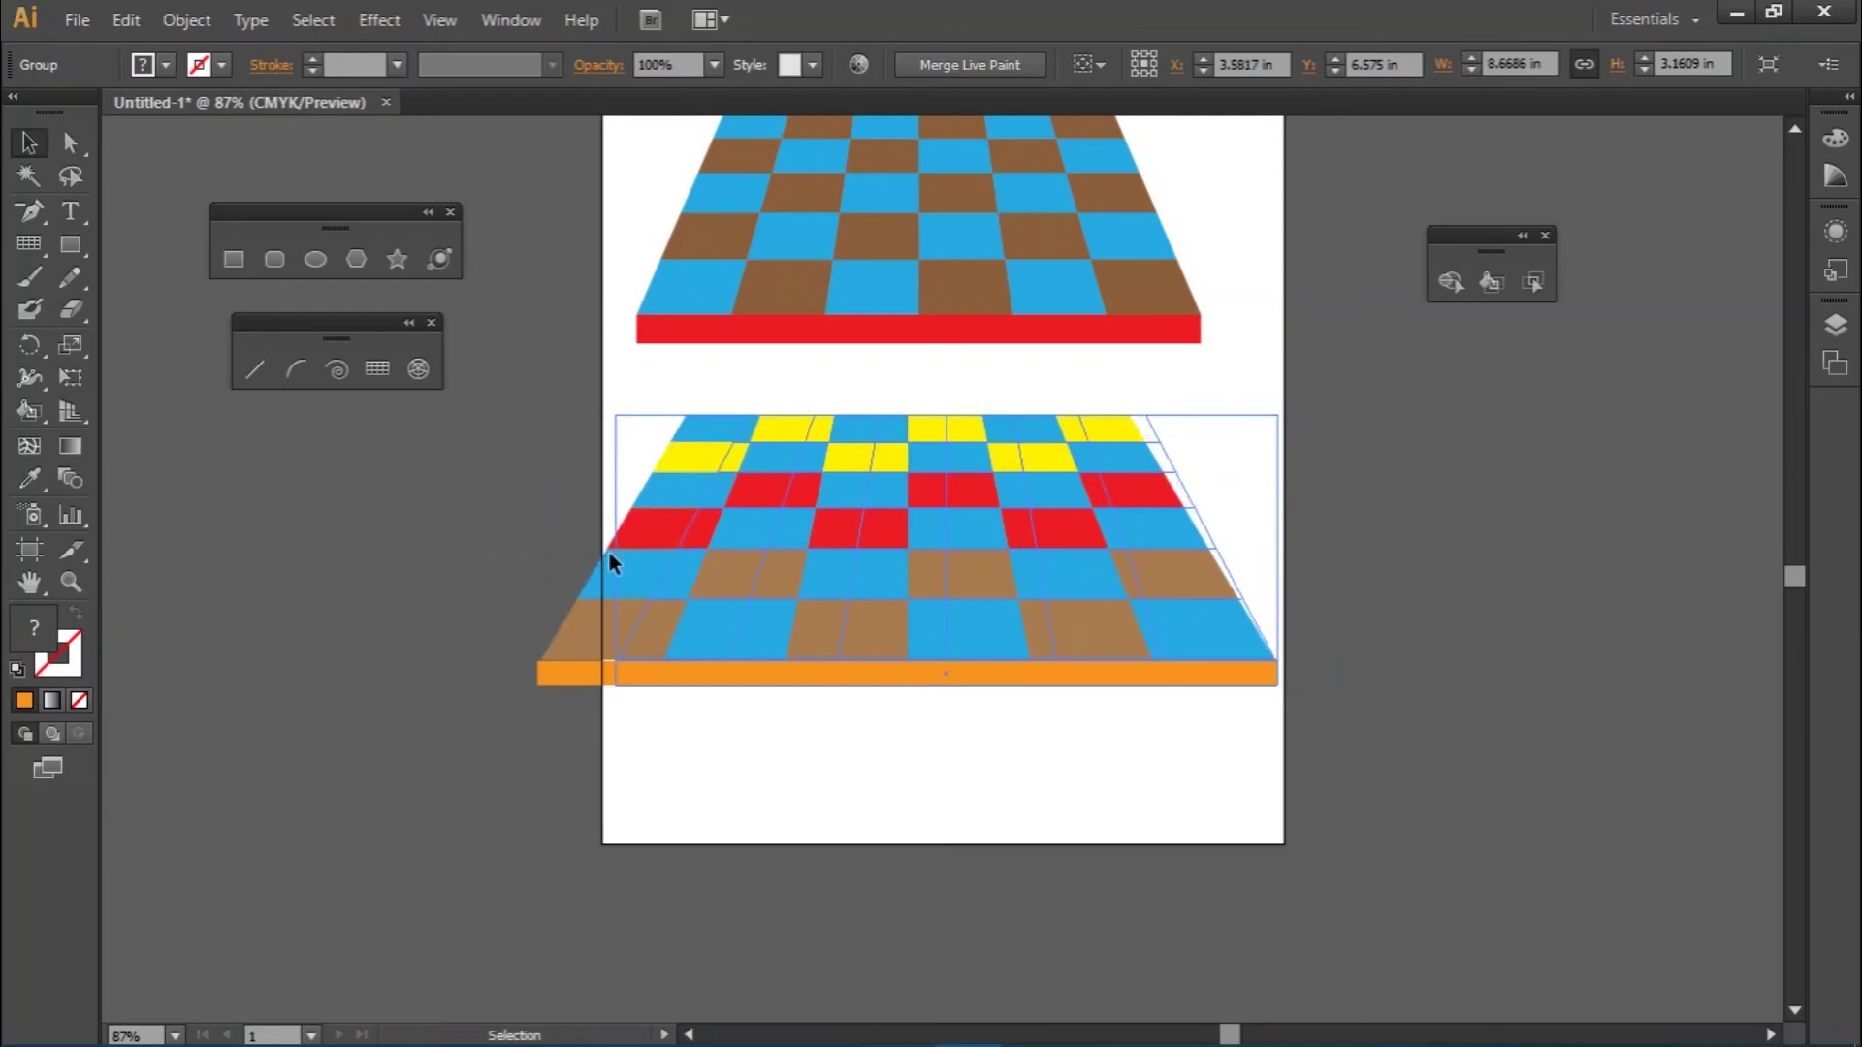
left_click(899, 299)
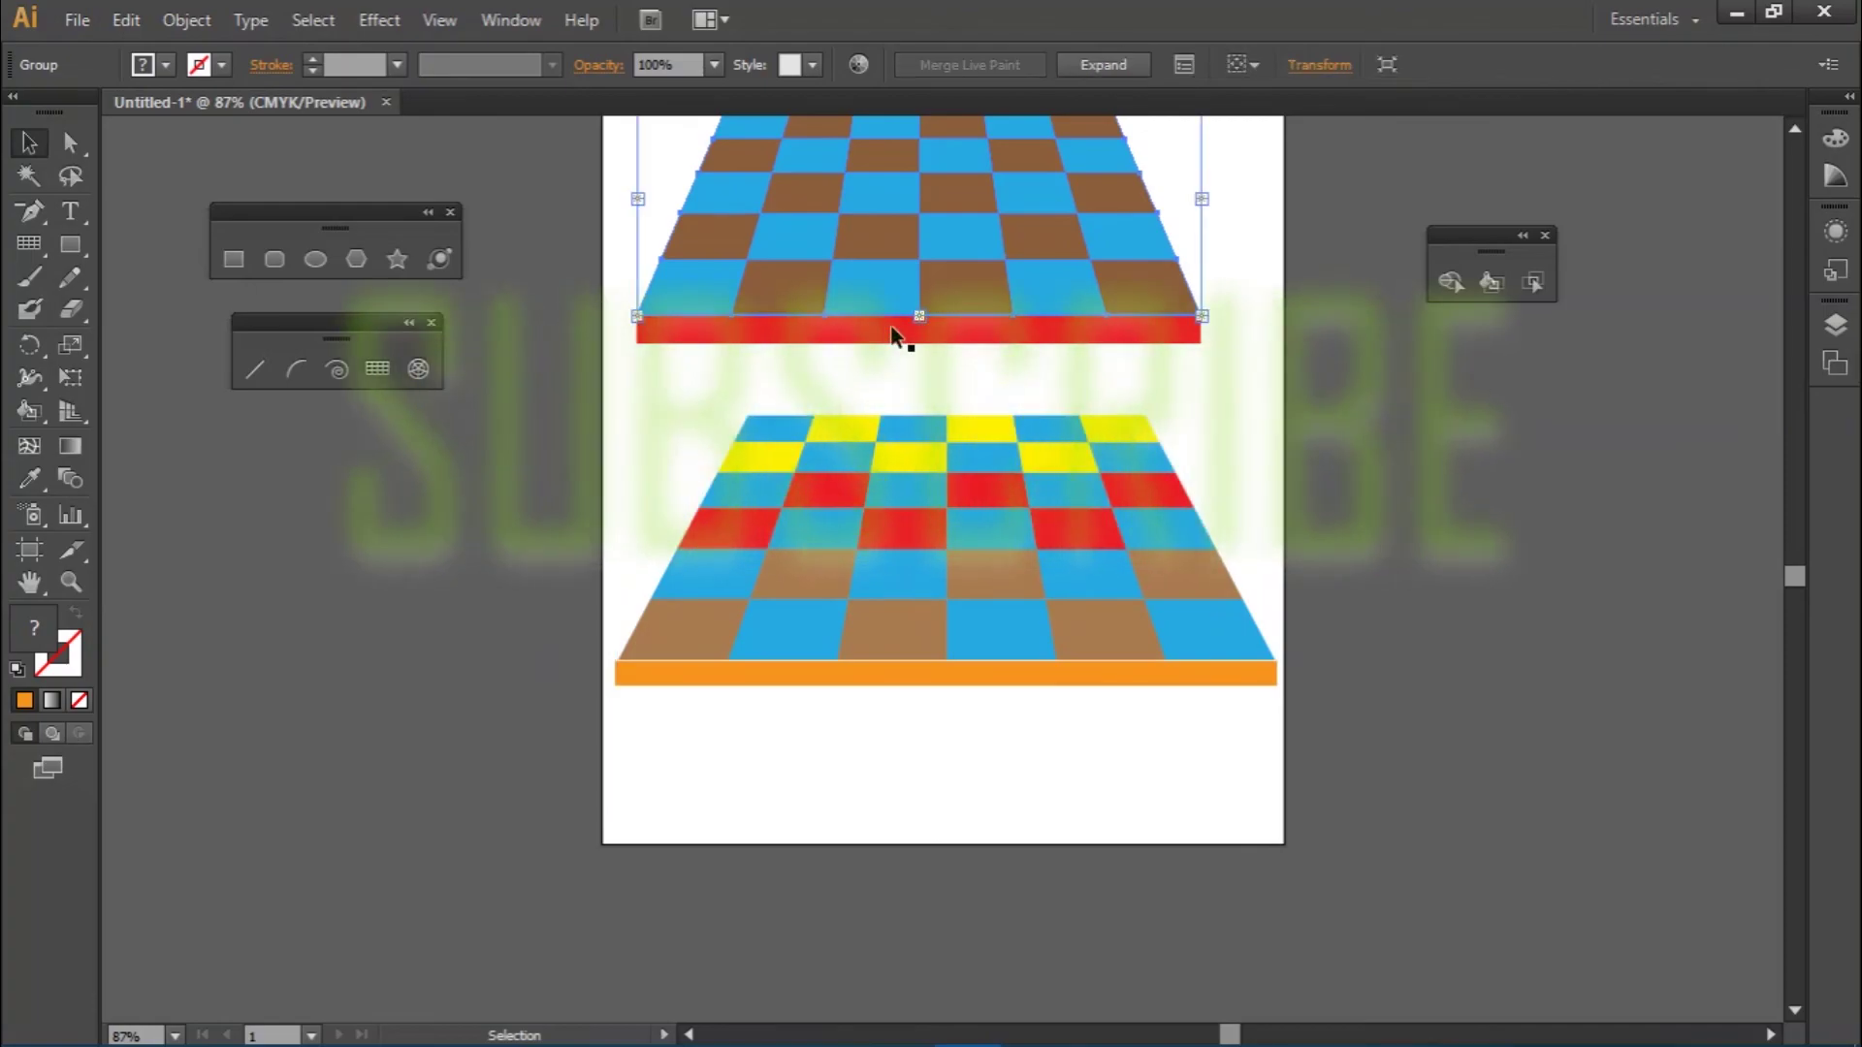
scroll(890, 335, "up", 2)
scroll(891, 326, "up", 1)
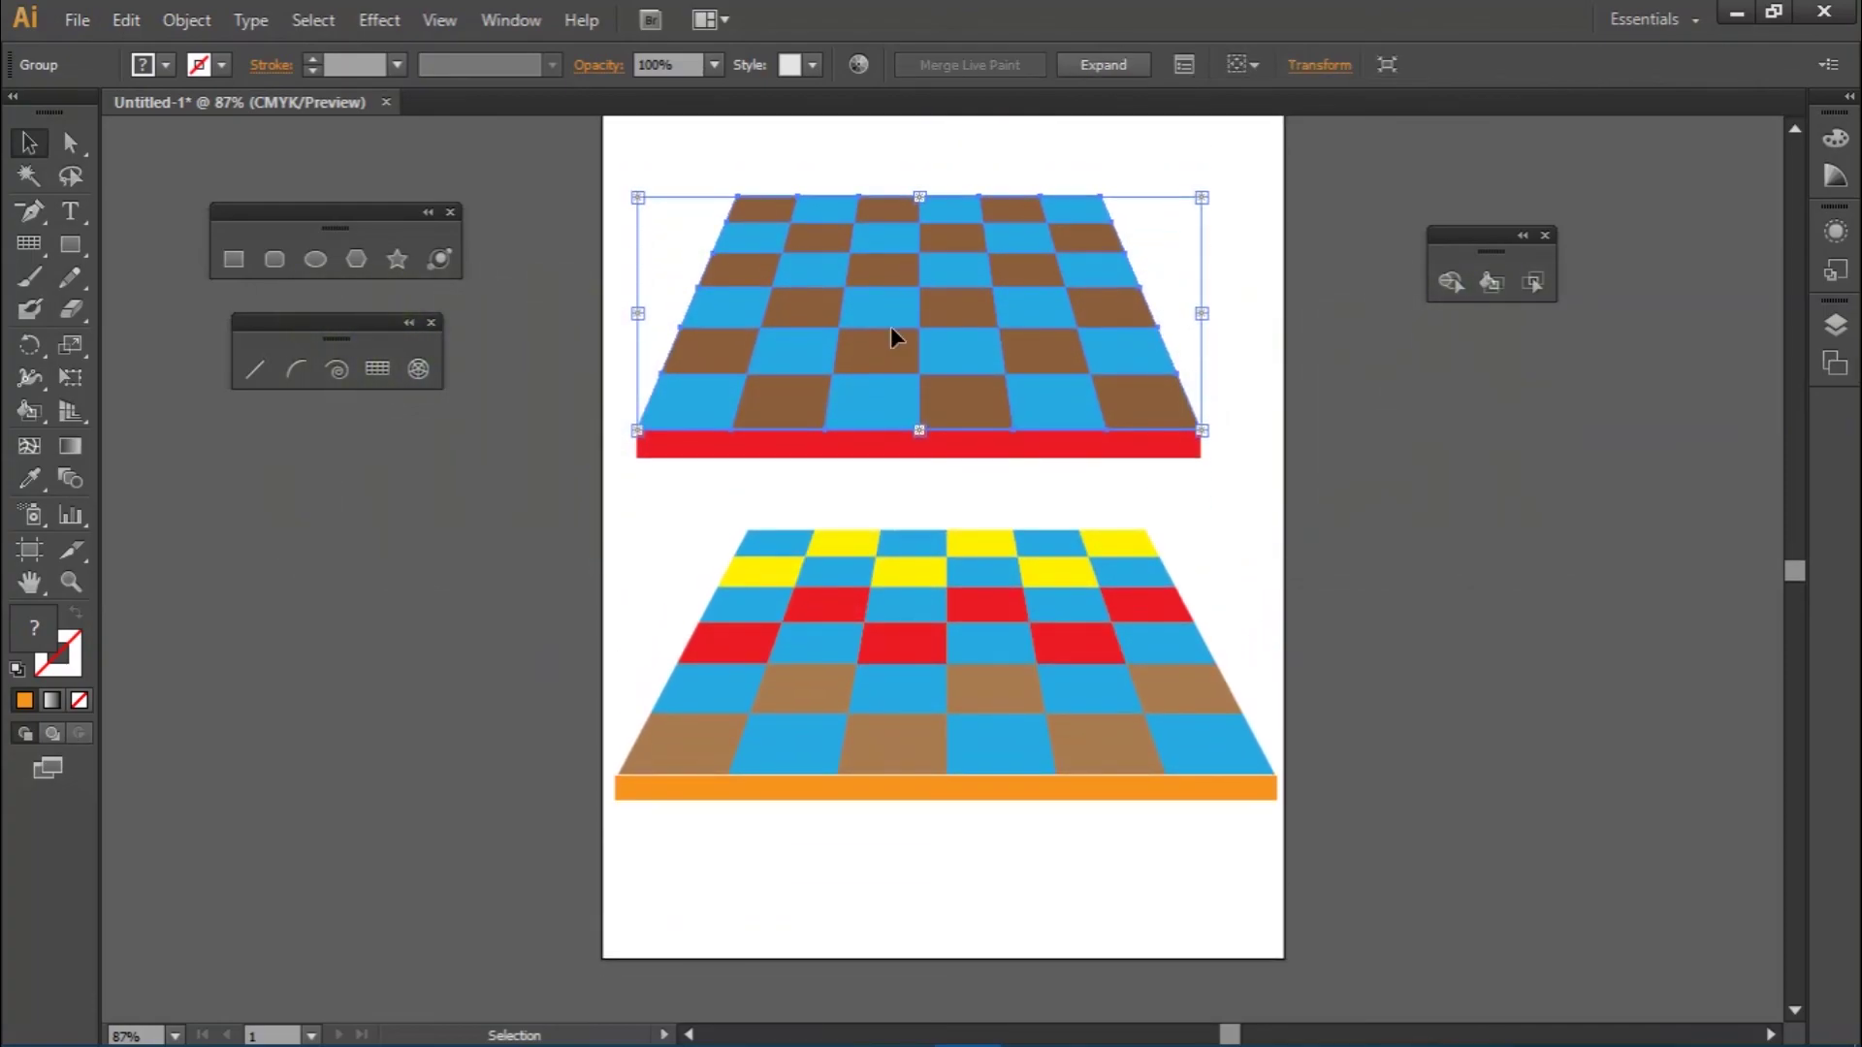